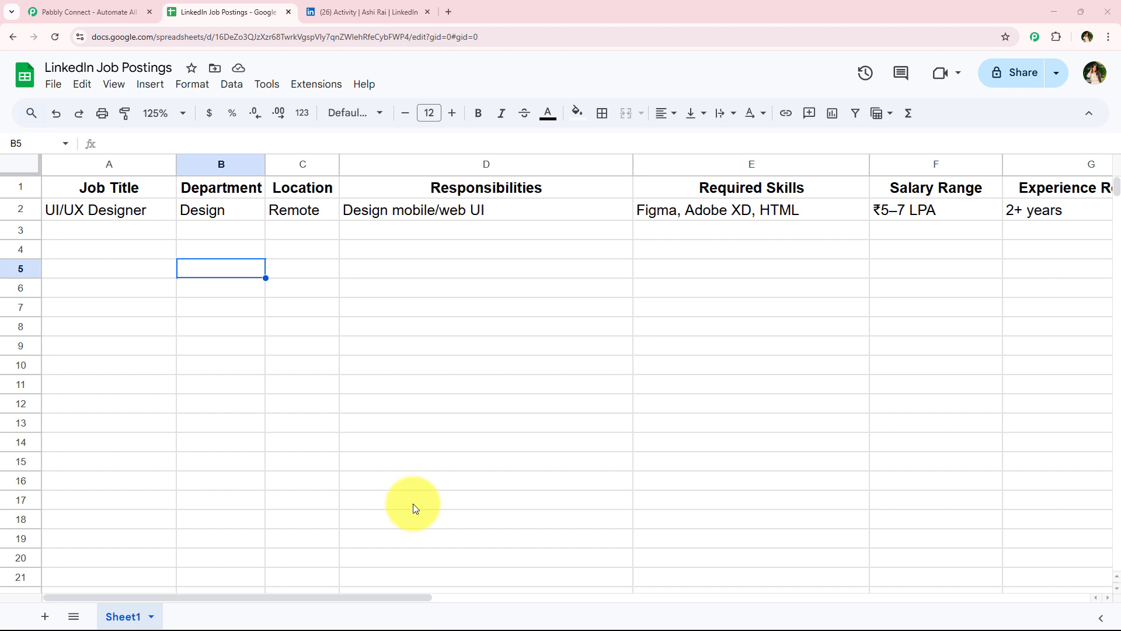
Step: Compare the UI/UX Designer row in the sheet with its full LinkedIn job post
left_click(365, 12)
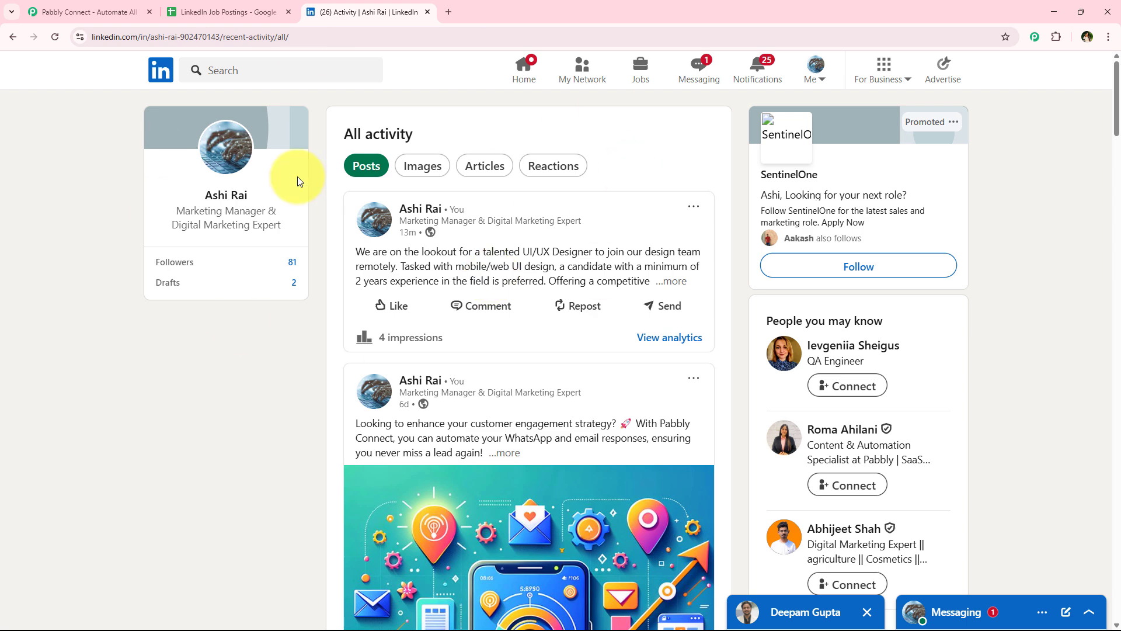
left_click(261, 12)
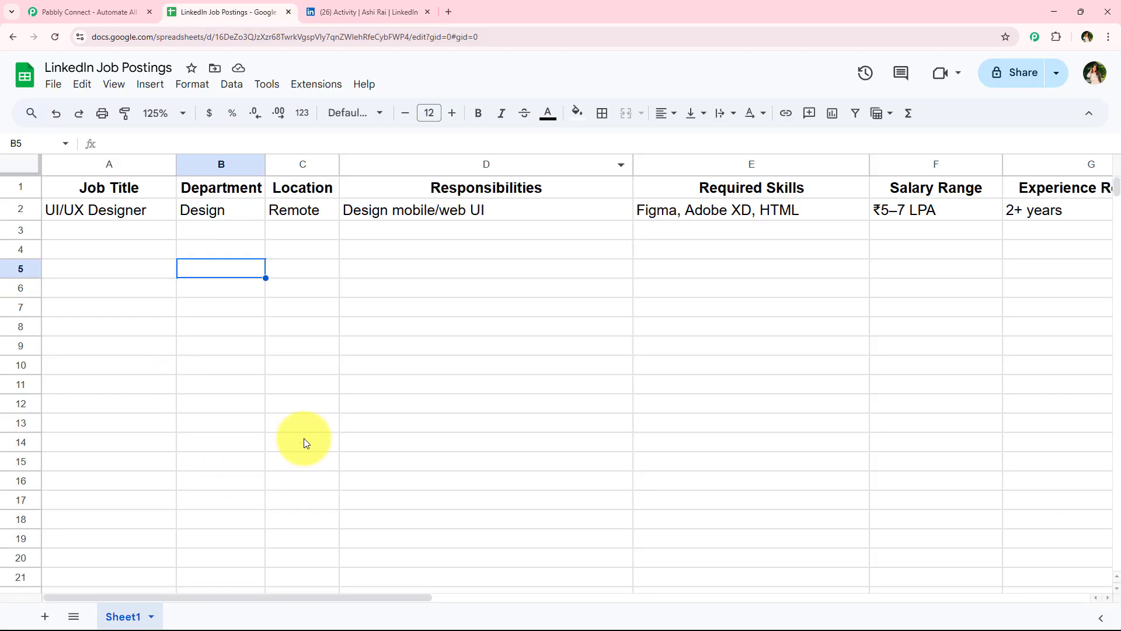
left_click(355, 7)
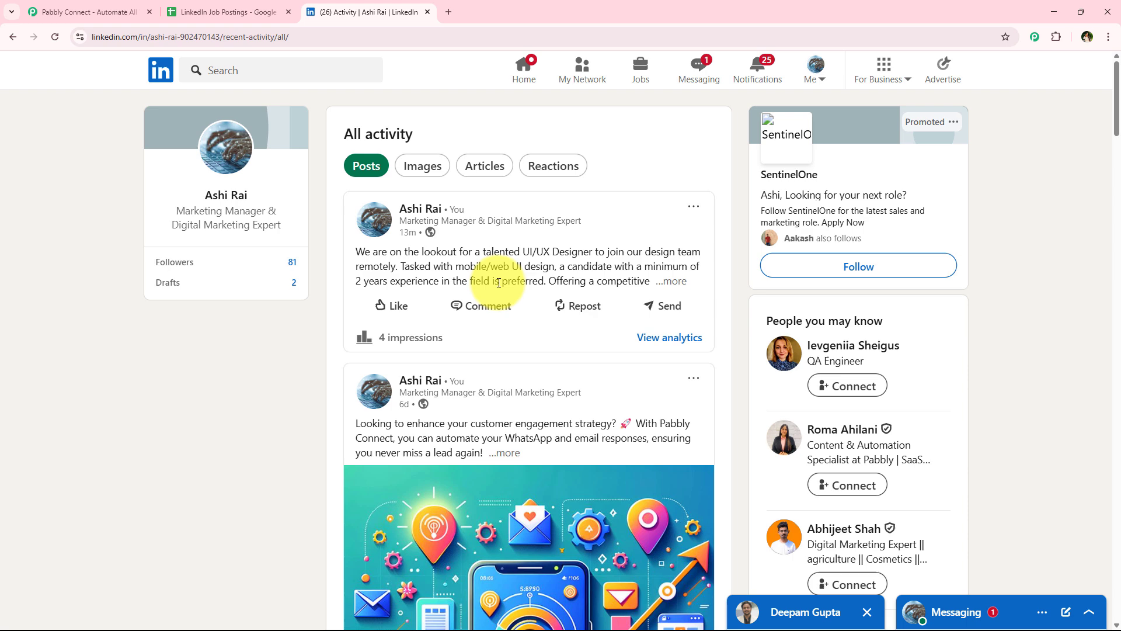
left_click(671, 282)
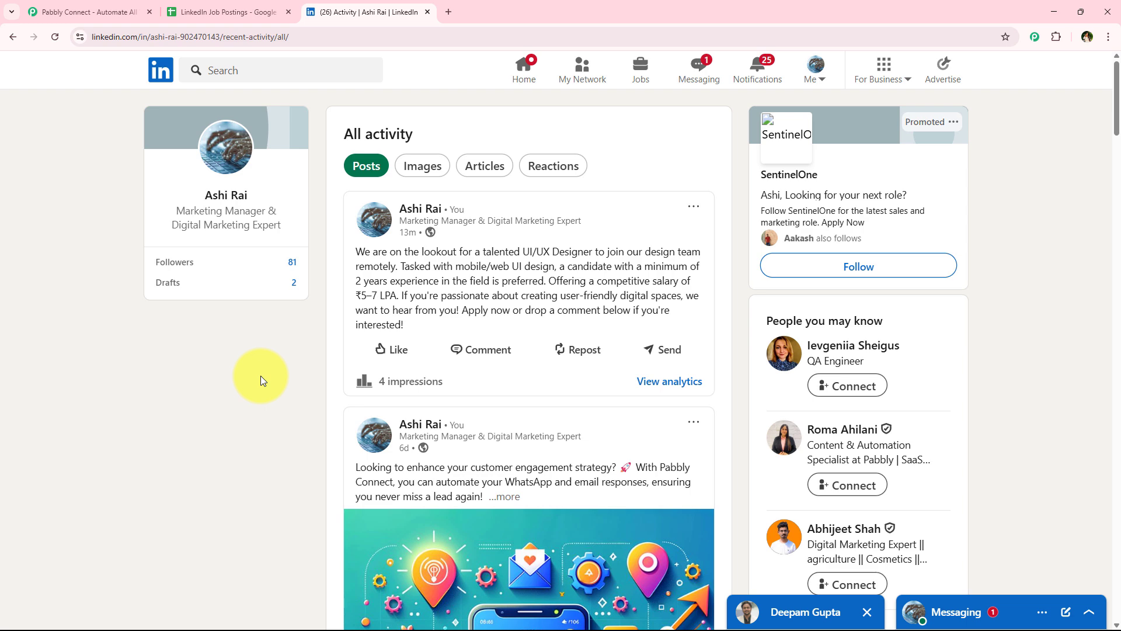
left_click(245, 10)
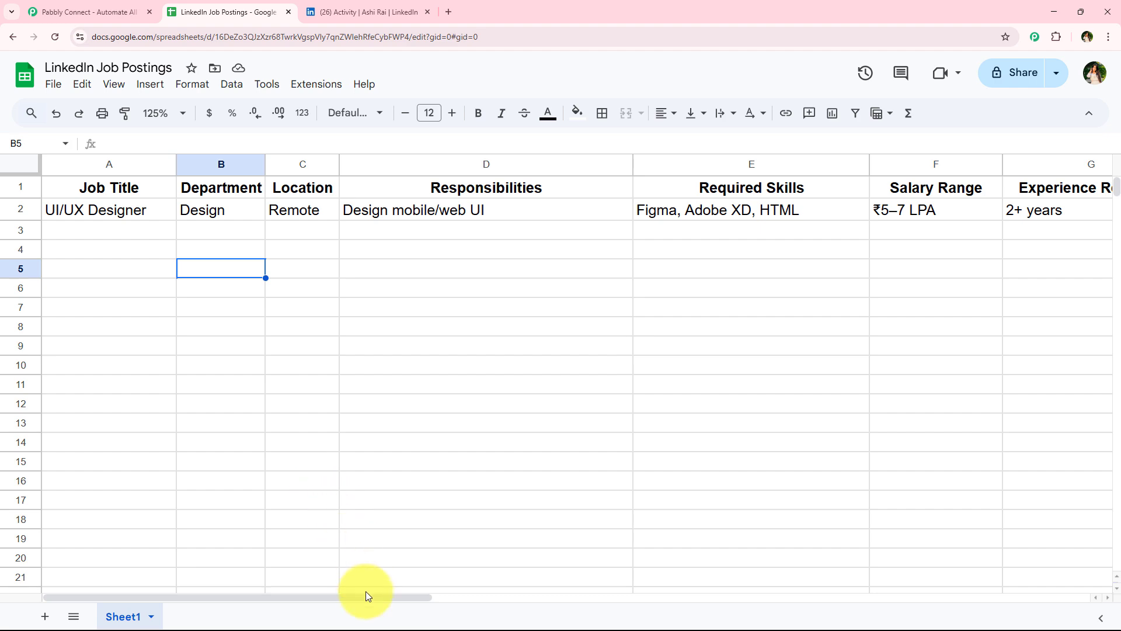
Step: Paste a Sales Executive job into row 3: Sales, Delhi, lead generation, CRM skills, ₹4–6 LPA, 1+ years
left_click_drag(369, 597, 204, 554)
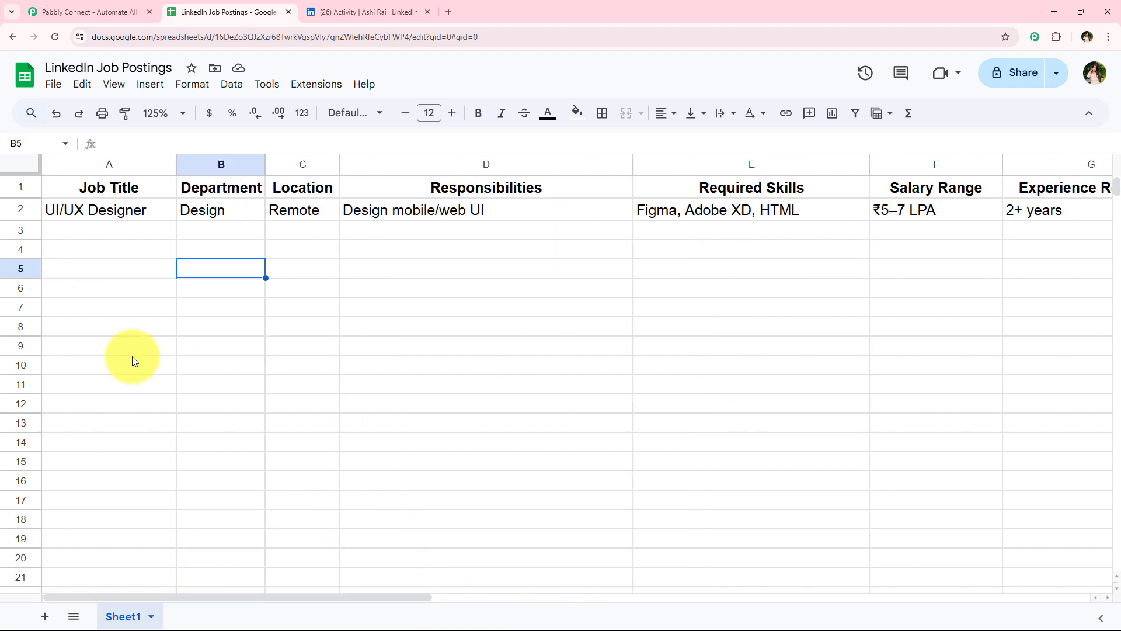
left_click(122, 237)
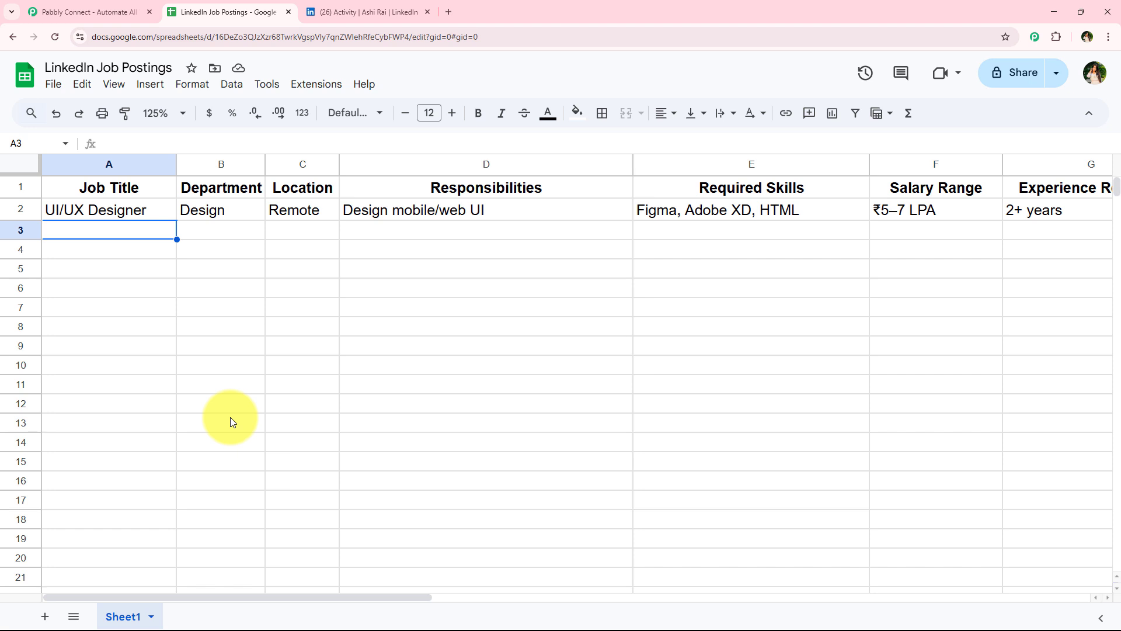
type("Sales Executive")
key("Tab")
type("Sales")
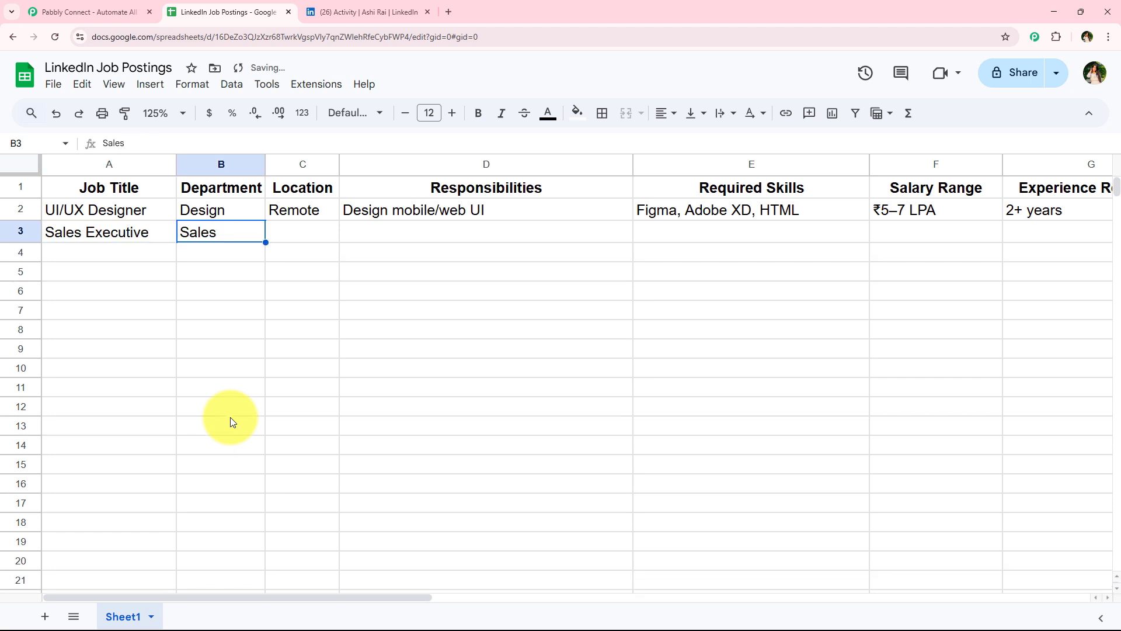
key("Tab")
type("Delhi")
key("Tab")
type("Lead generation, pitching to clients")
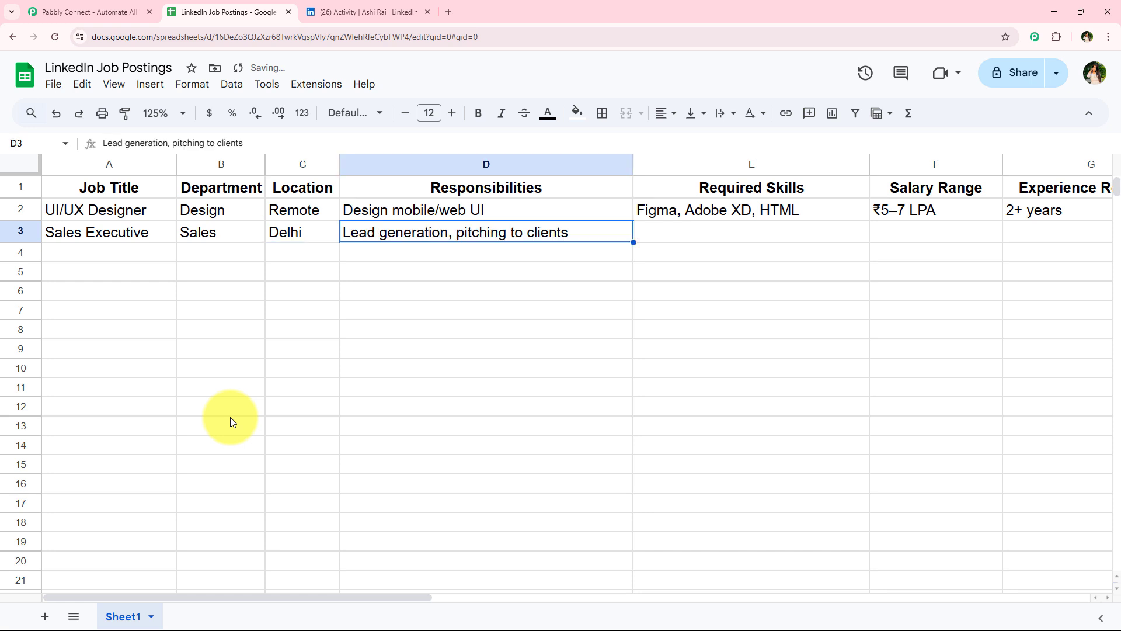
key("Tab")
type("CRM, Communication Skills")
key("Tab")
type("₹4–6 LPA")
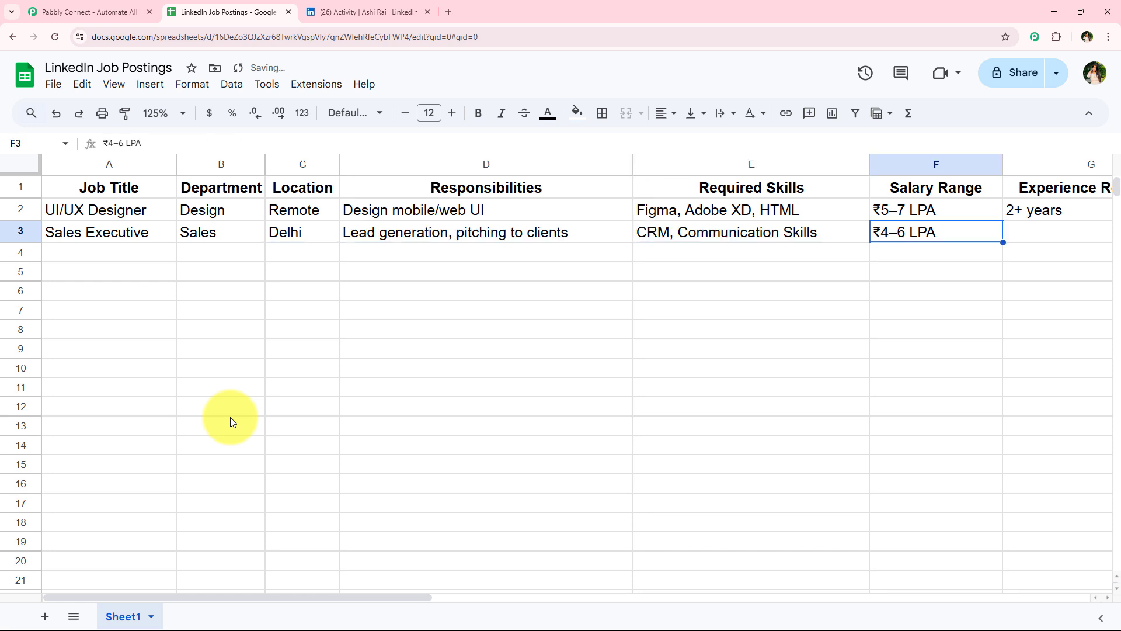
key("Tab")
type("1+ years")
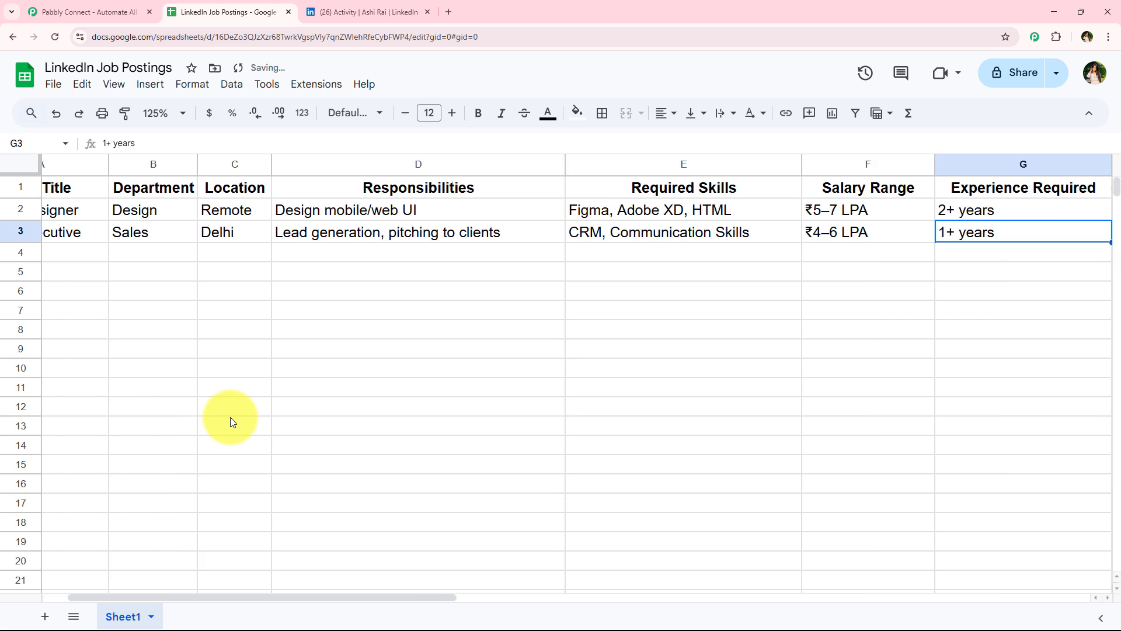
left_click(949, 258)
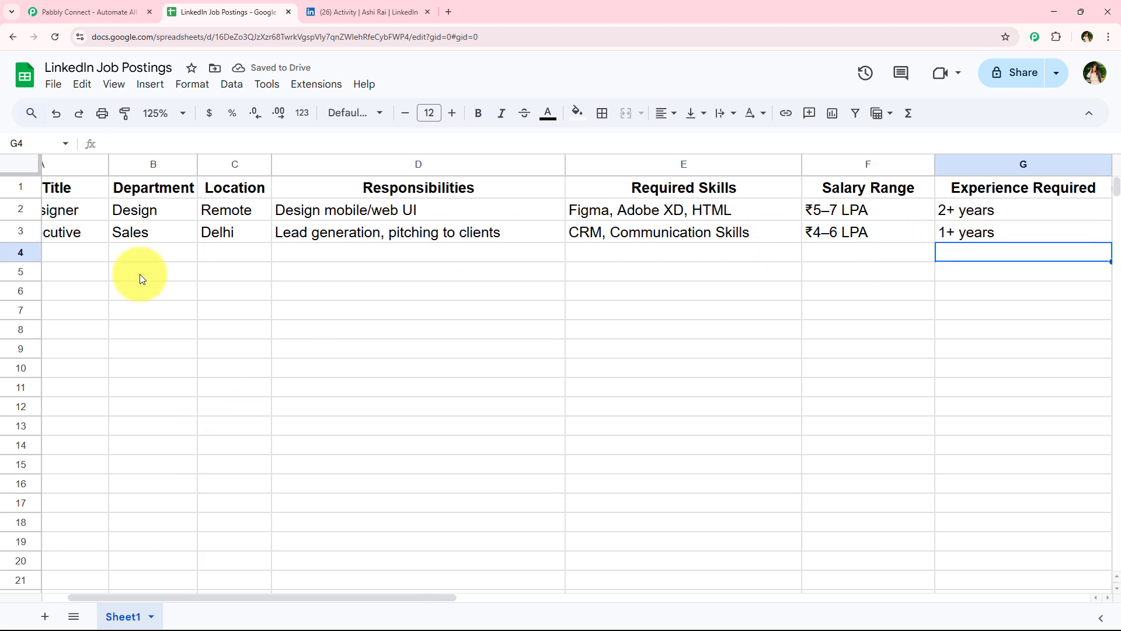
left_click_drag(438, 596, 402, 595)
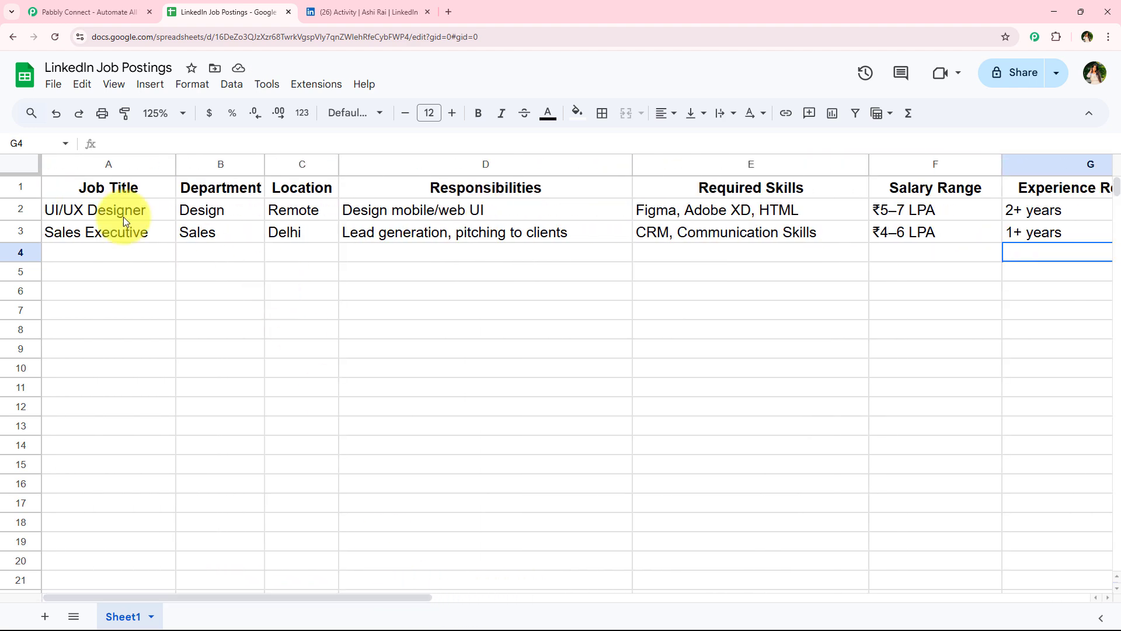
left_click_drag(163, 234, 1094, 238)
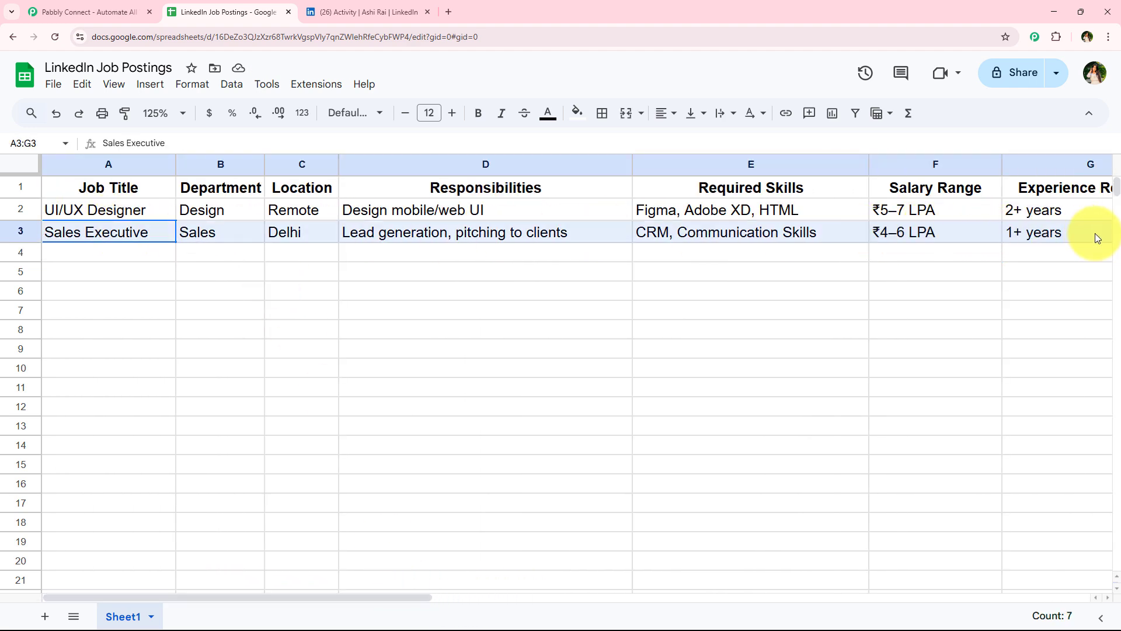
left_click(461, 393)
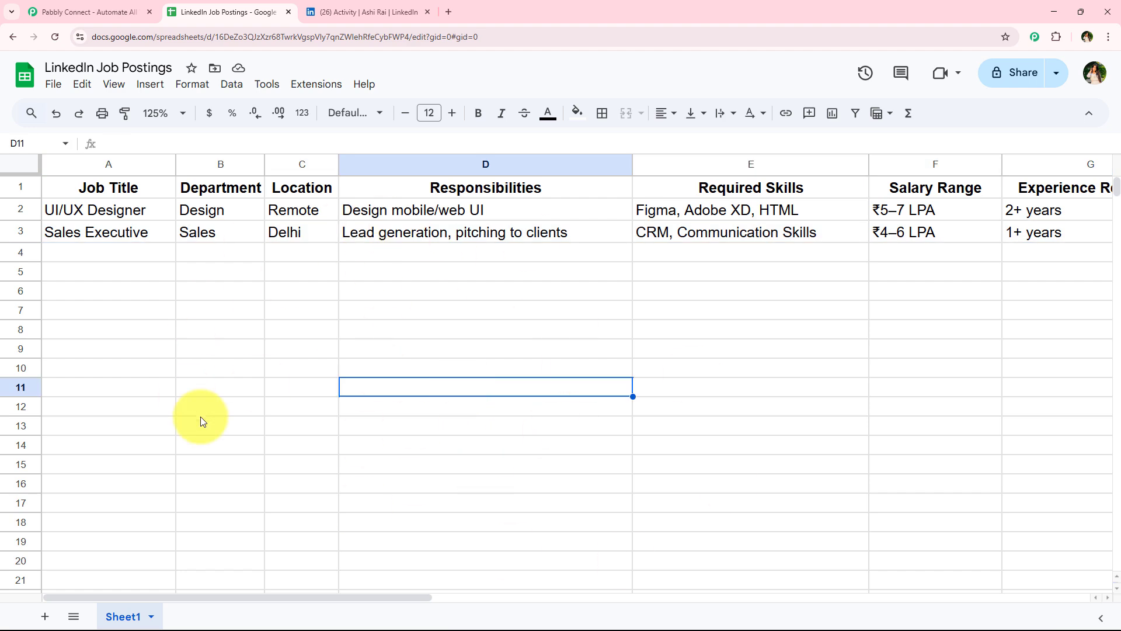
key("Down")
key("Down")
key("Down")
Step: Read the full new Sales Executive post on LinkedIn and compare it with the sheet's row 3
left_click(374, 12)
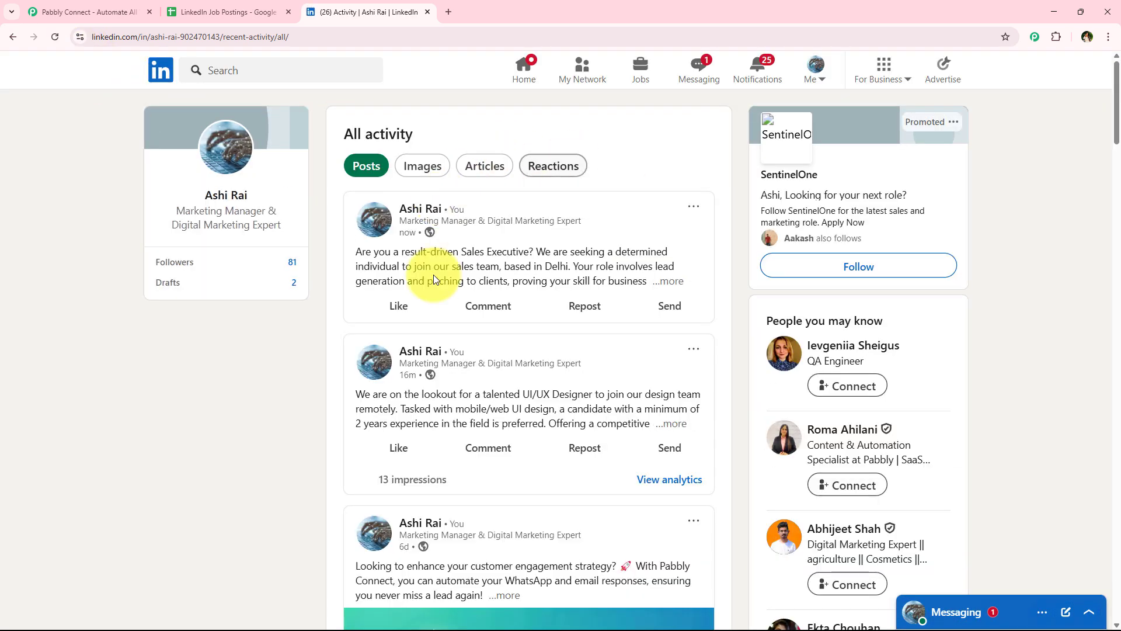
left_click_drag(356, 252, 533, 251)
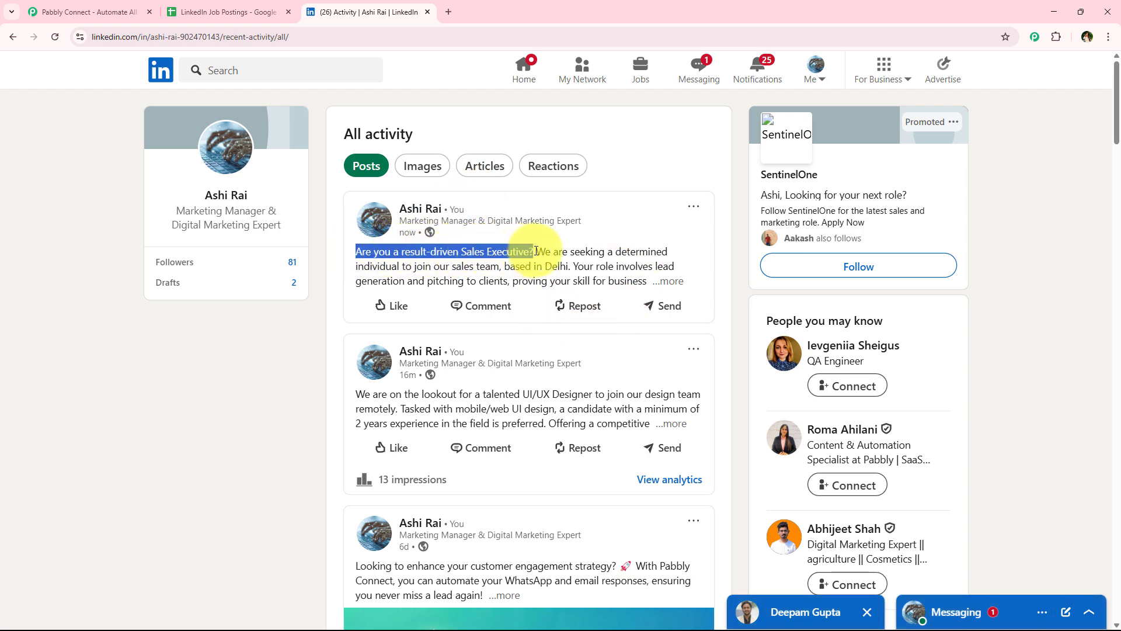
left_click(667, 281)
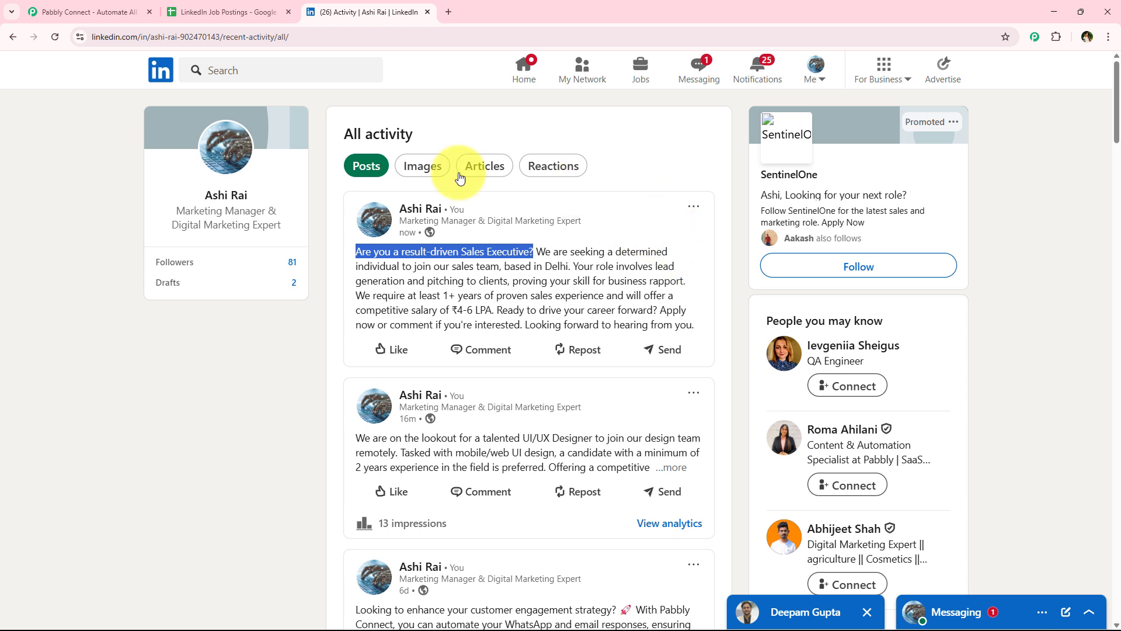
left_click(480, 268)
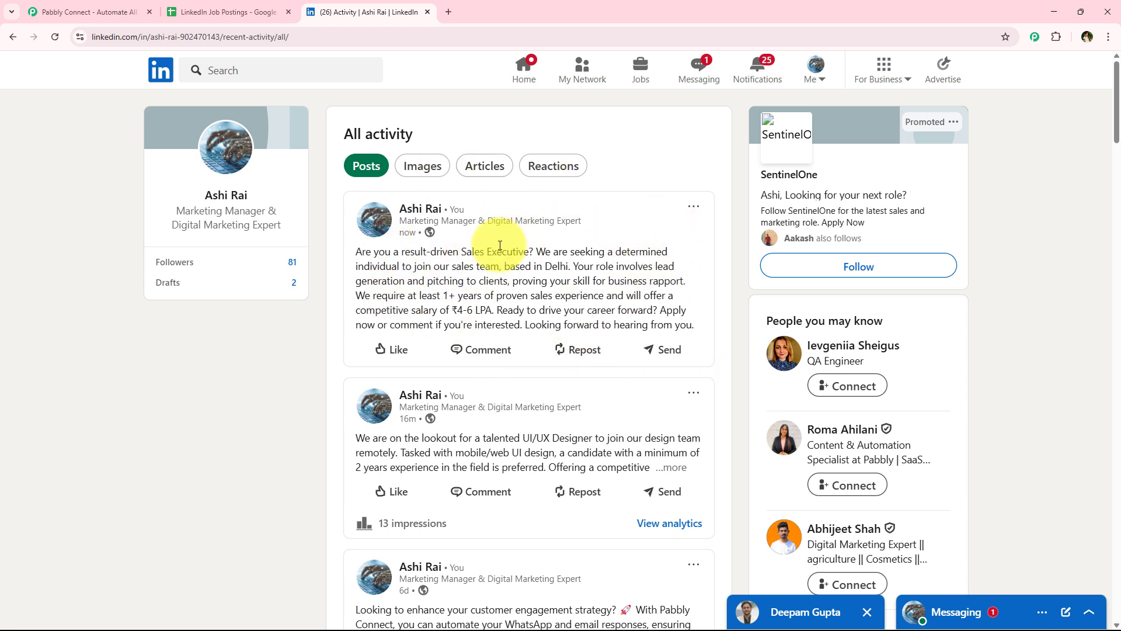
left_click(201, 12)
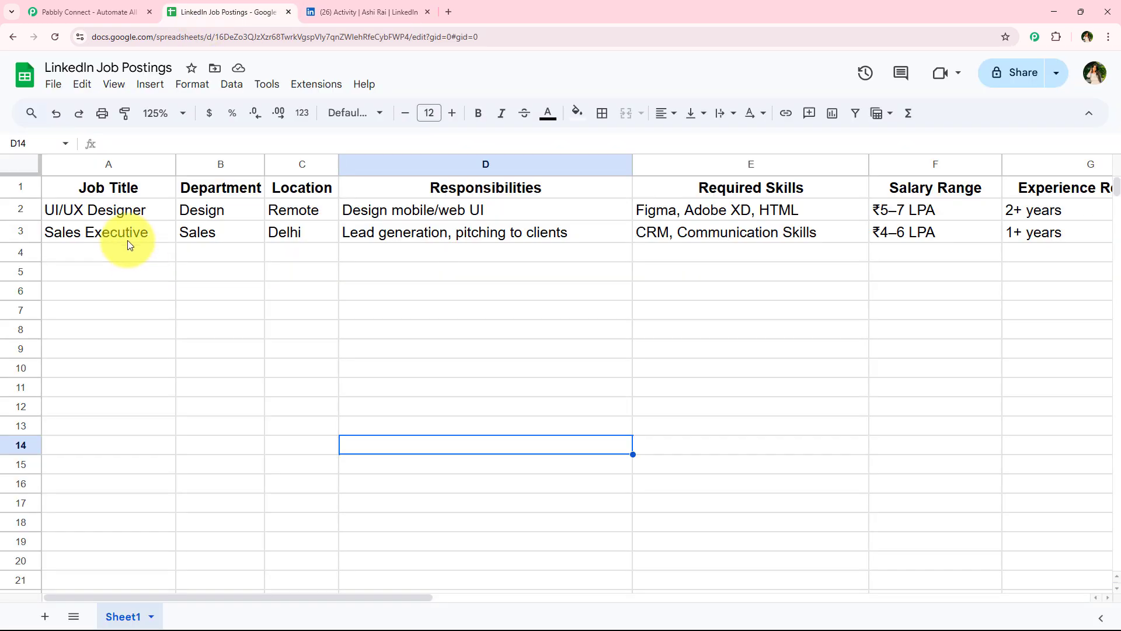
left_click_drag(127, 240, 1046, 234)
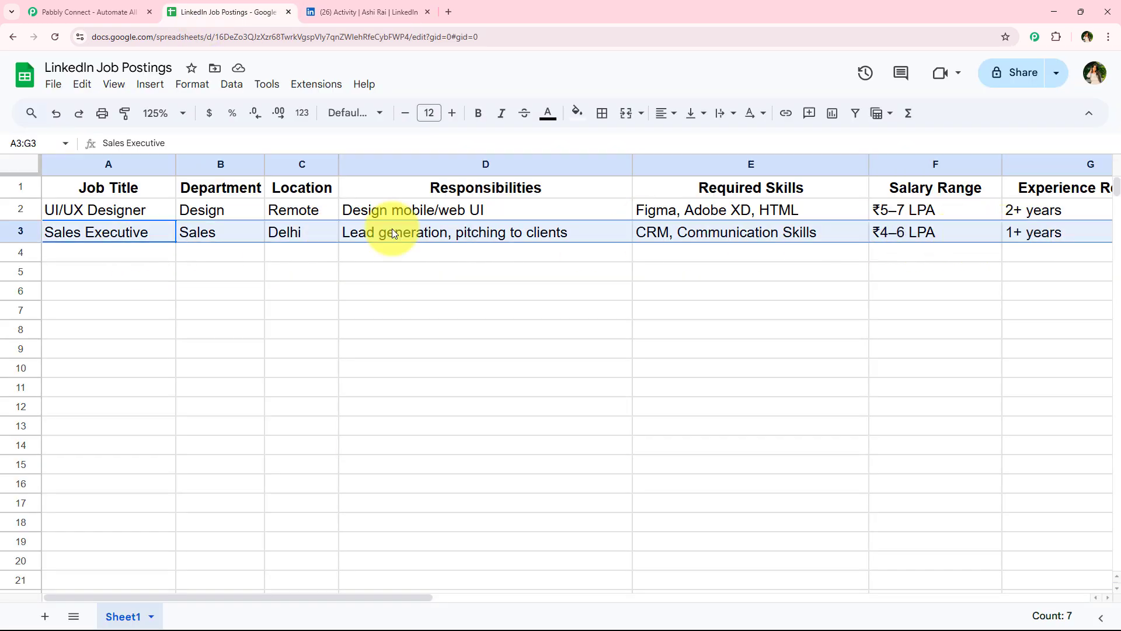
left_click(235, 267)
left_click(365, 12)
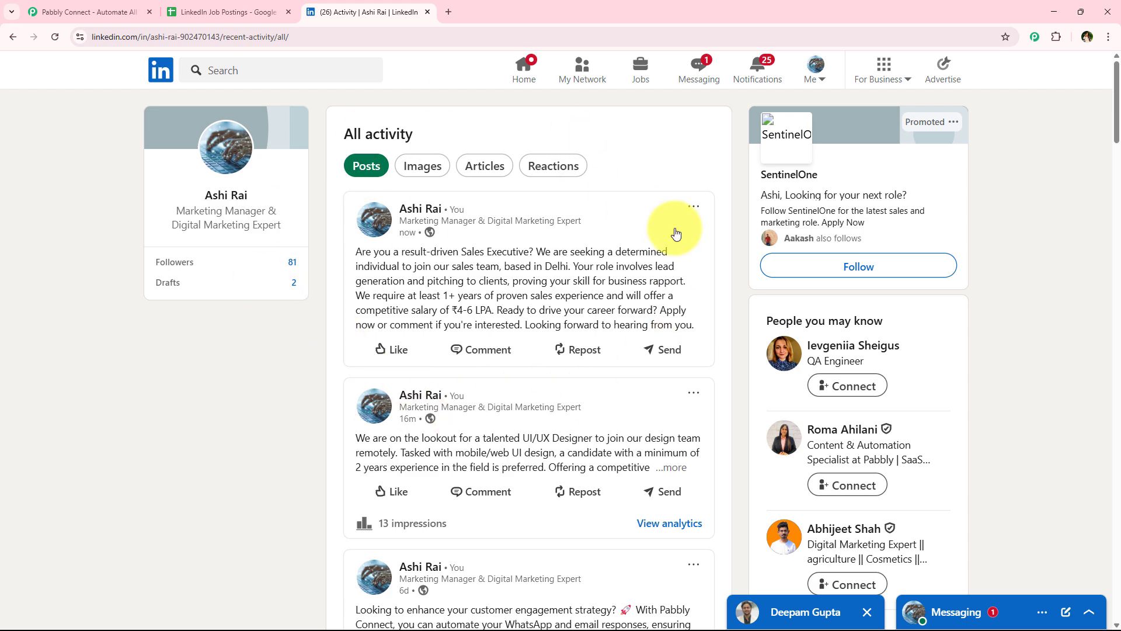
Step: Go to the Pabbly Connect site, dismiss the offer popup, and open the sign-up page
left_click(53, 12)
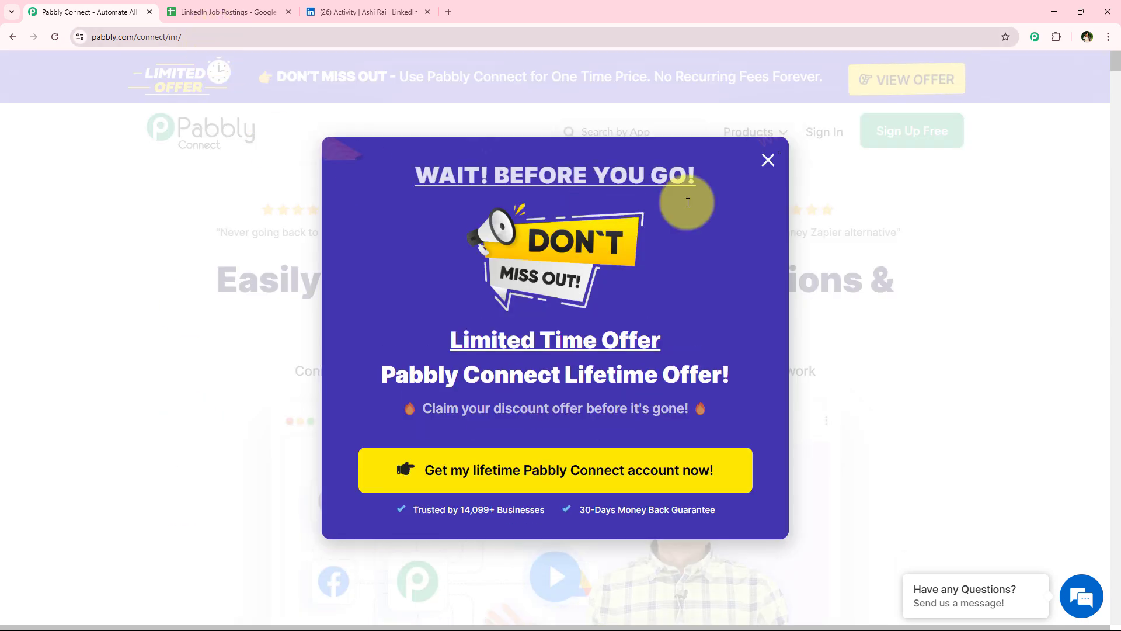
left_click(376, 37)
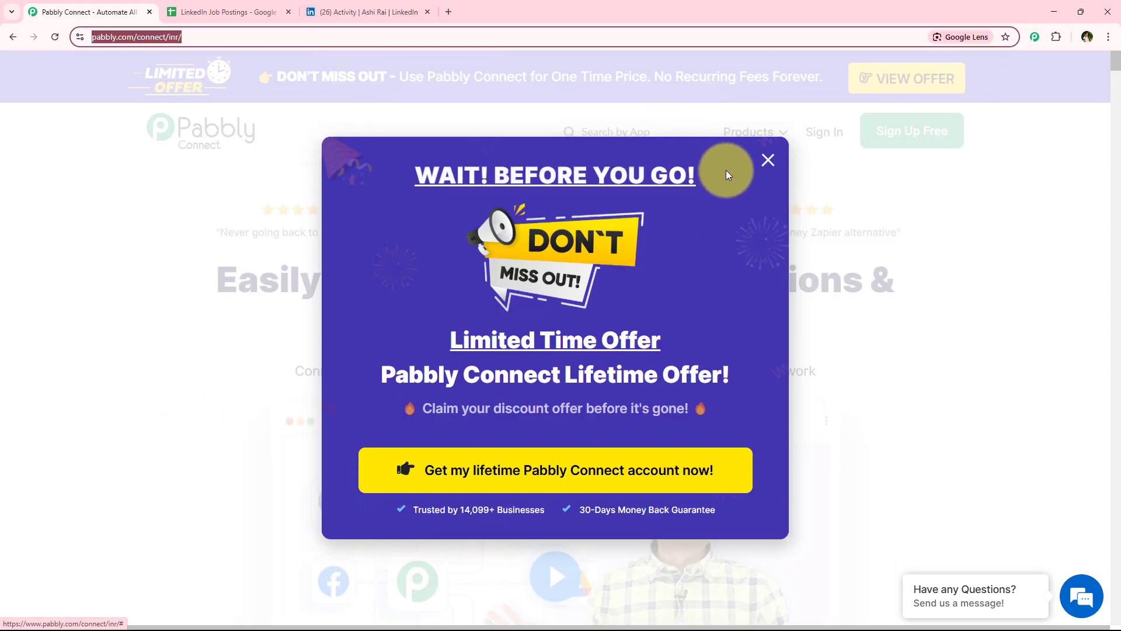
left_click(767, 162)
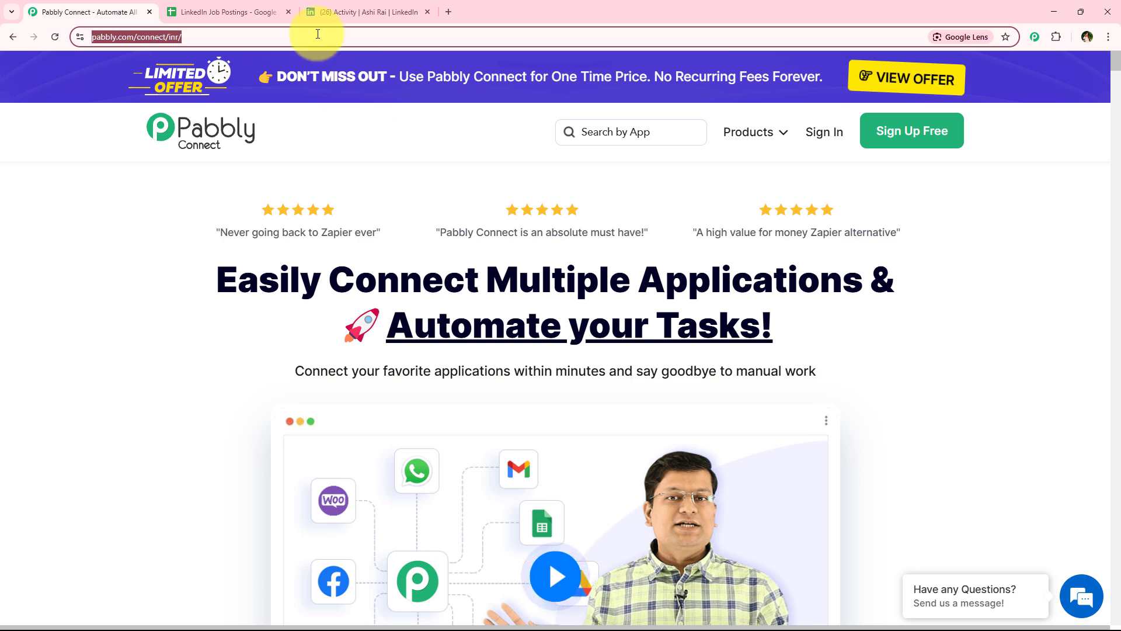
left_click(131, 265)
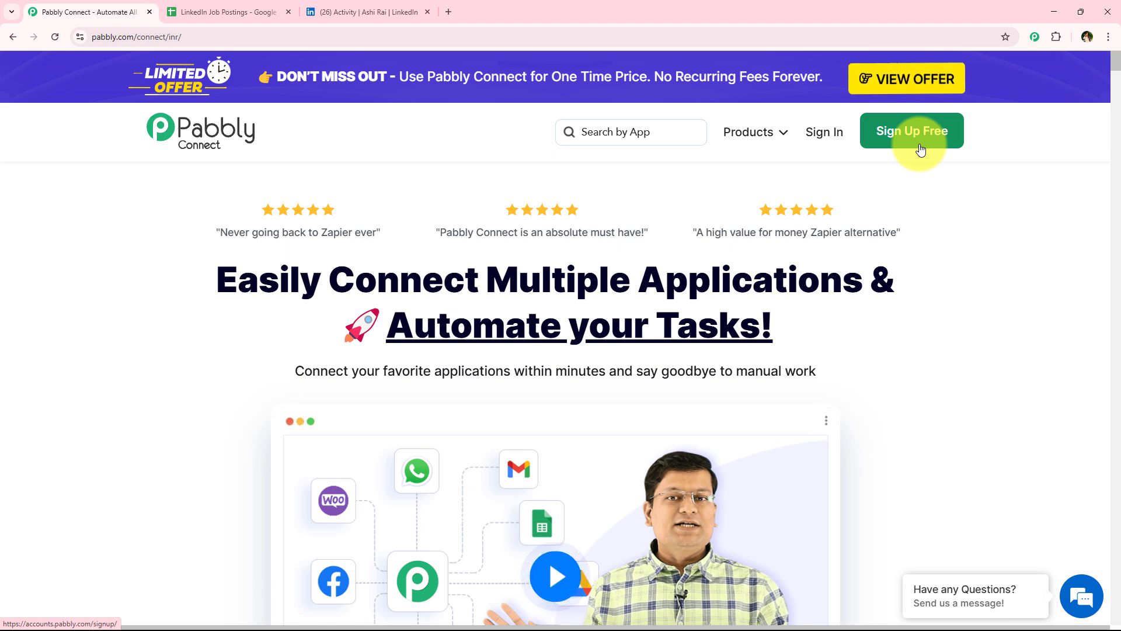
left_click(825, 138)
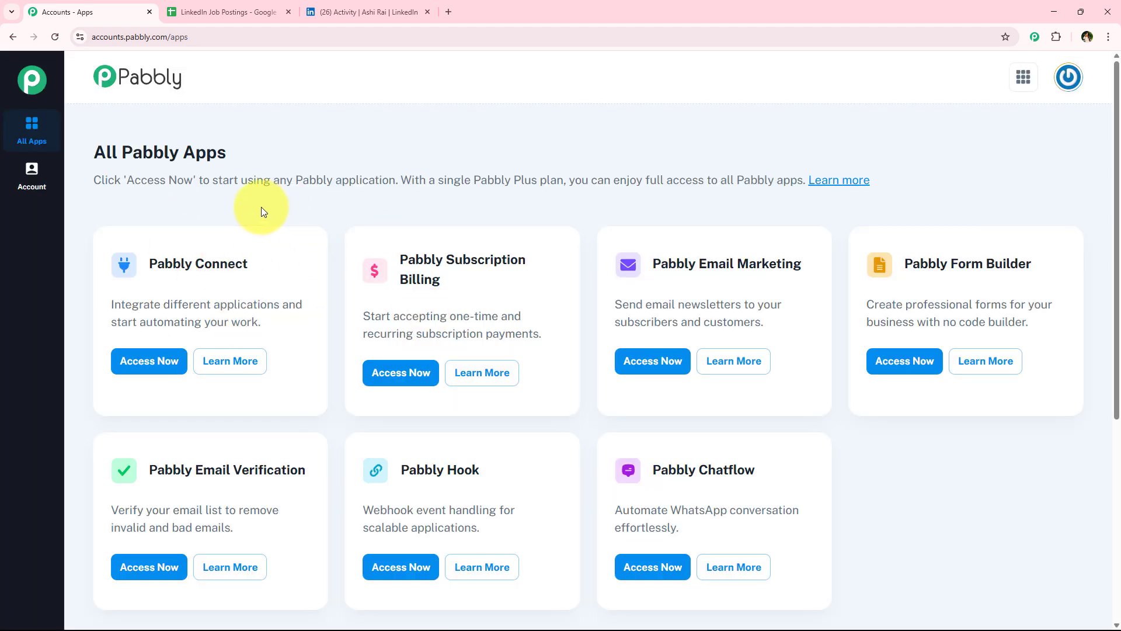
Step: Open Pabbly Connect from the list of all Pabbly apps
left_click_drag(93, 155, 230, 152)
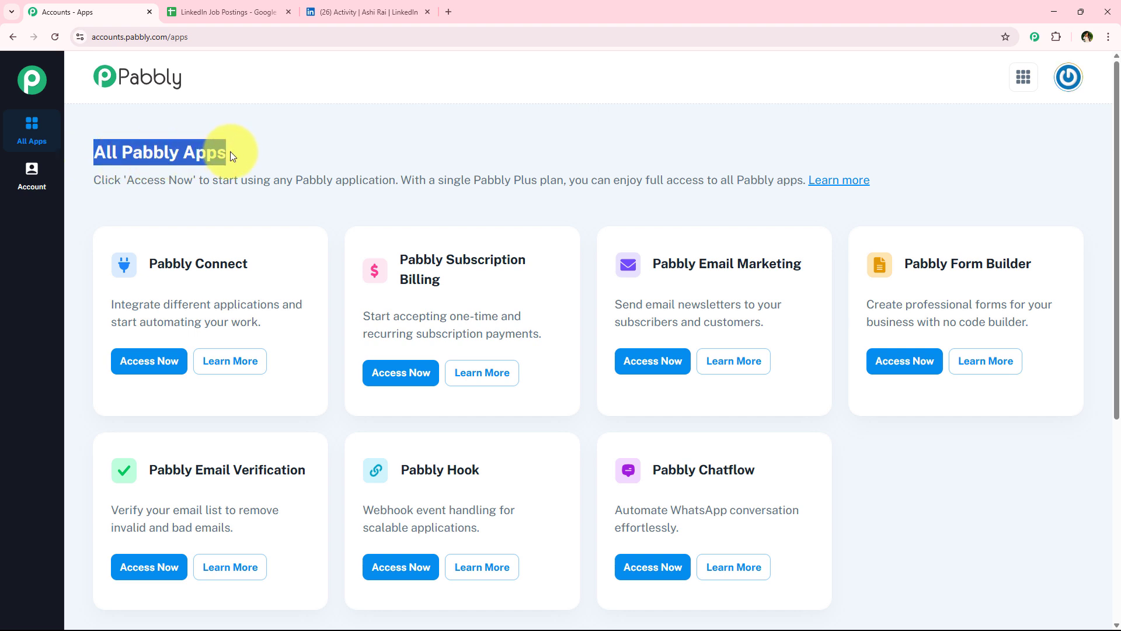
scroll(331, 345, "down", 1)
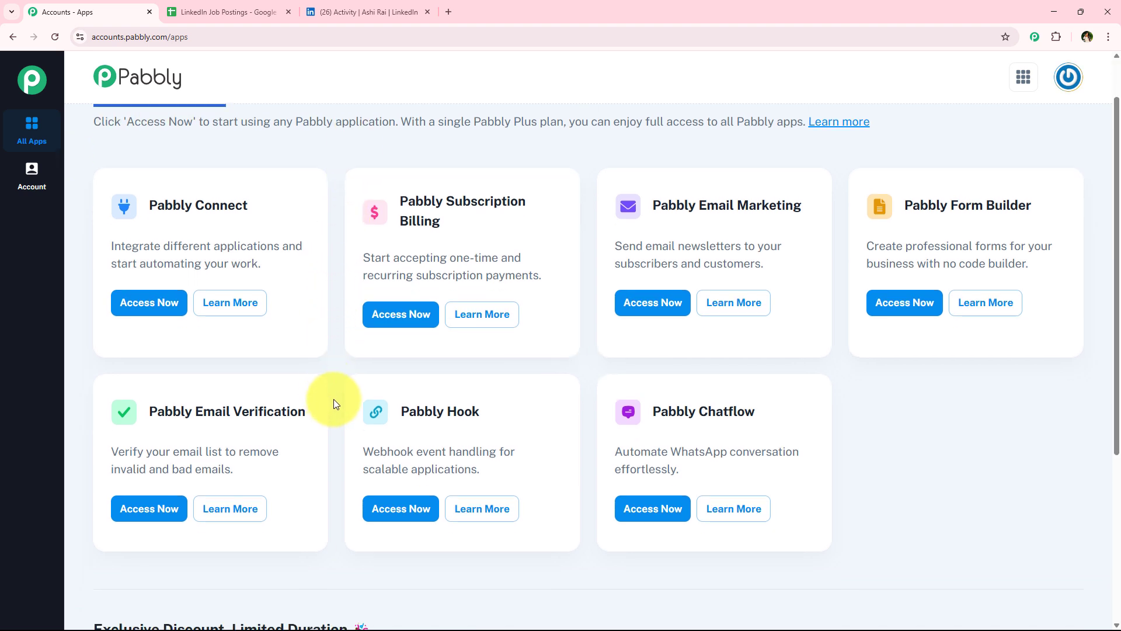
scroll(333, 401, "up", 1)
scroll(335, 400, "down", 1)
scroll(335, 399, "up", 1)
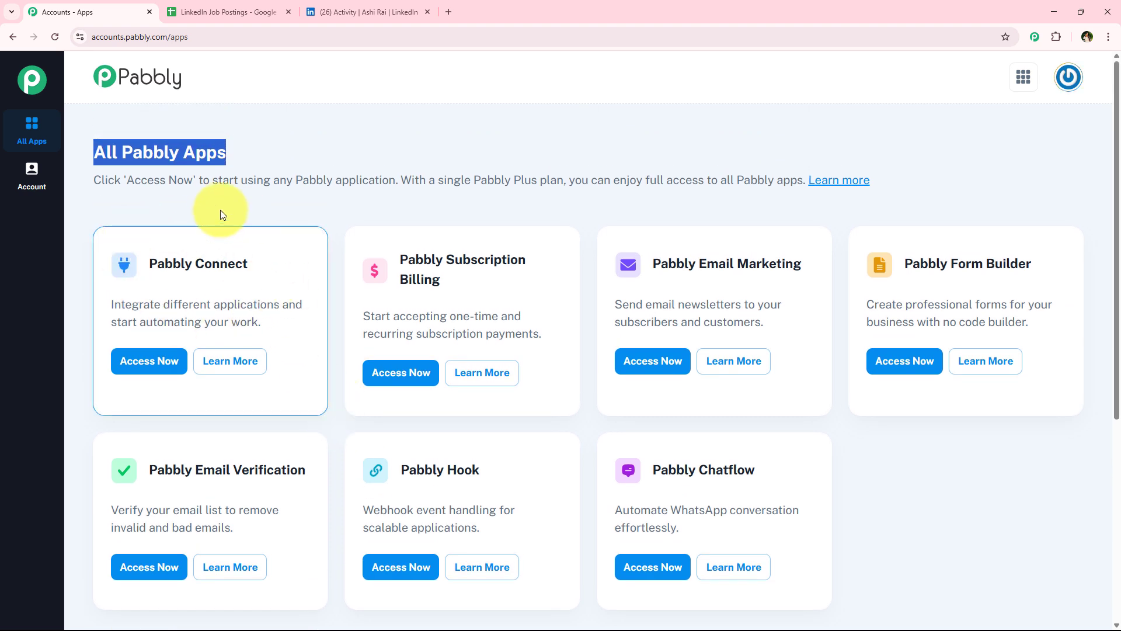
left_click(145, 261)
left_click_drag(145, 261, 271, 292)
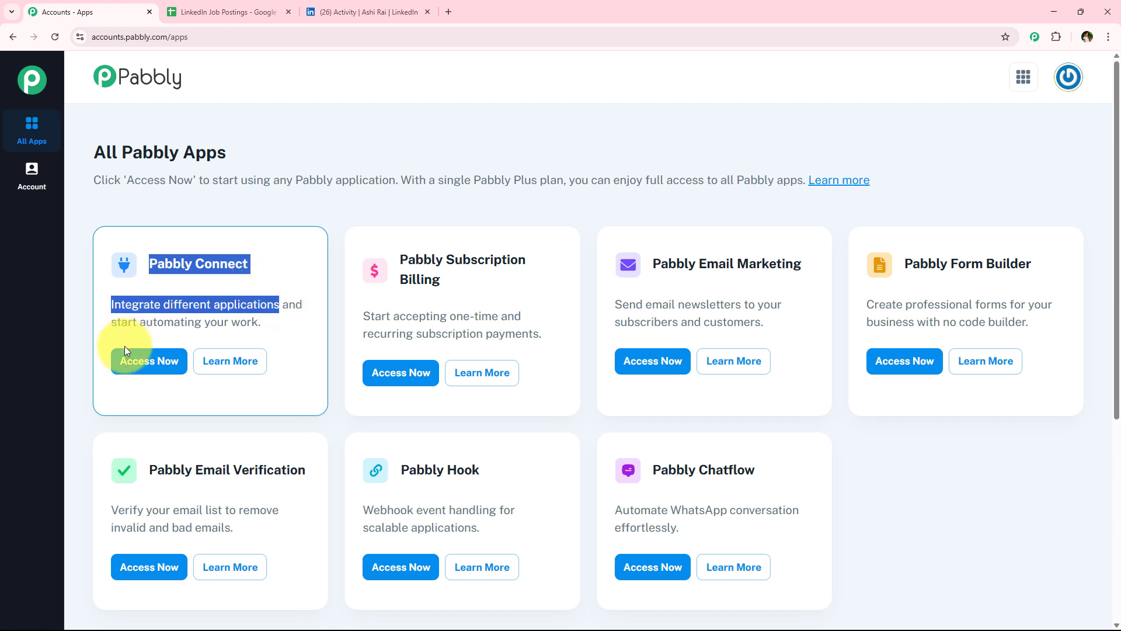
left_click(147, 361)
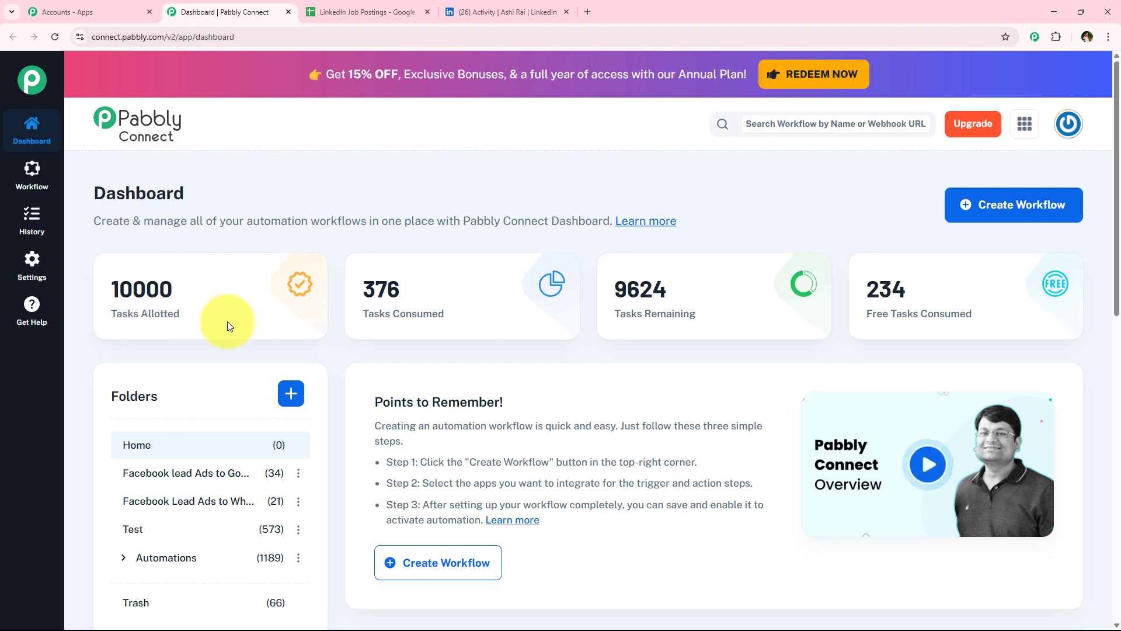
mouse_move(396, 327)
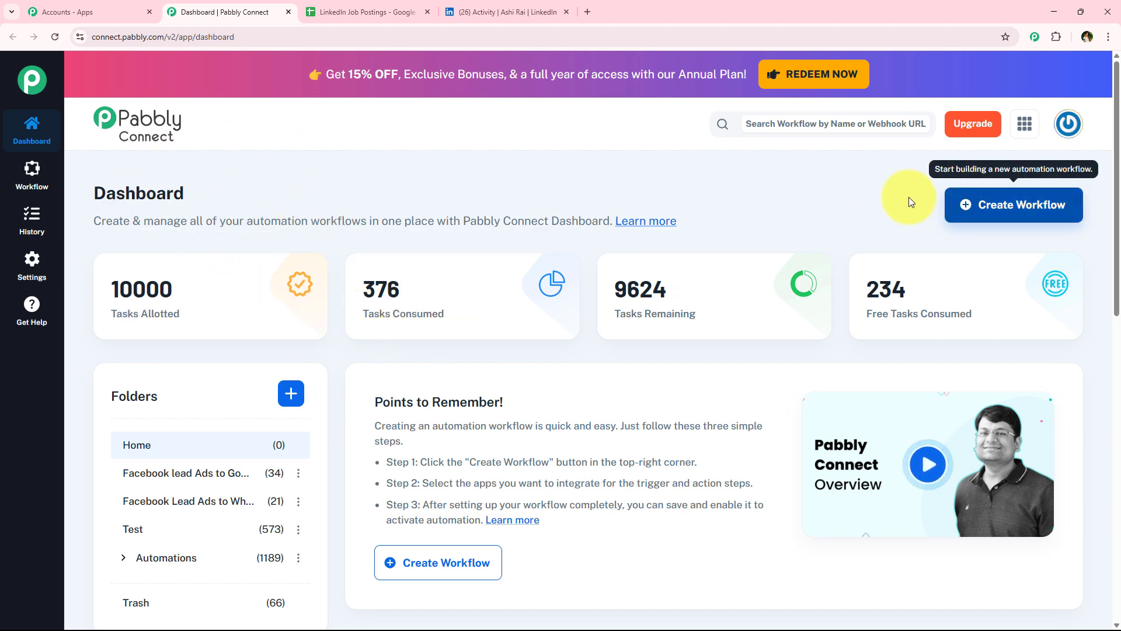
left_click_drag(92, 191, 251, 187)
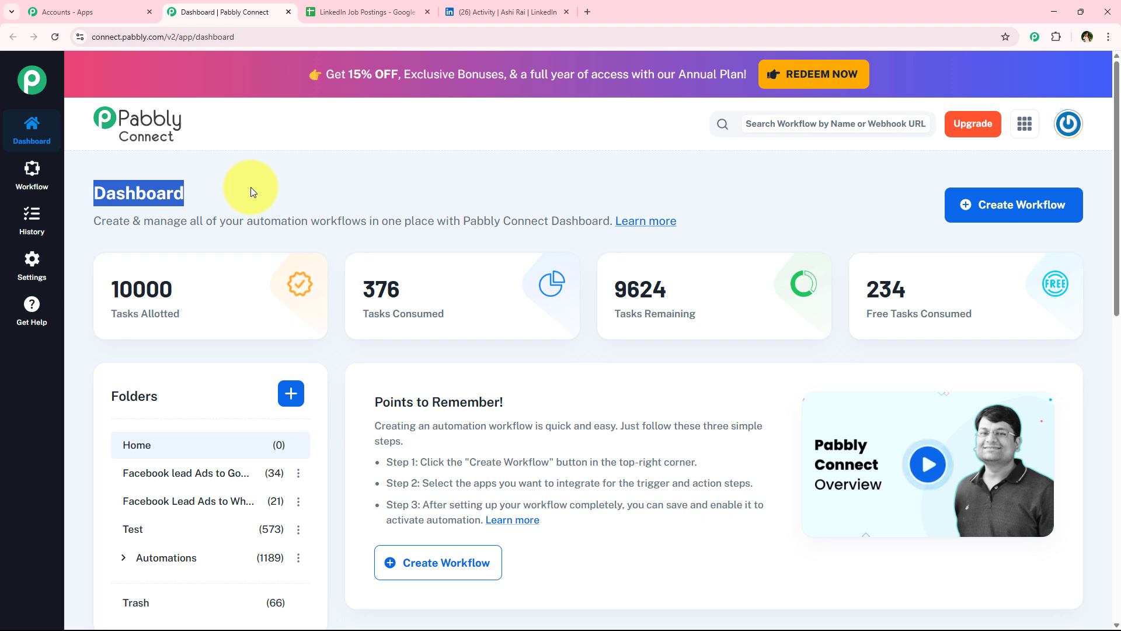
left_click(251, 187)
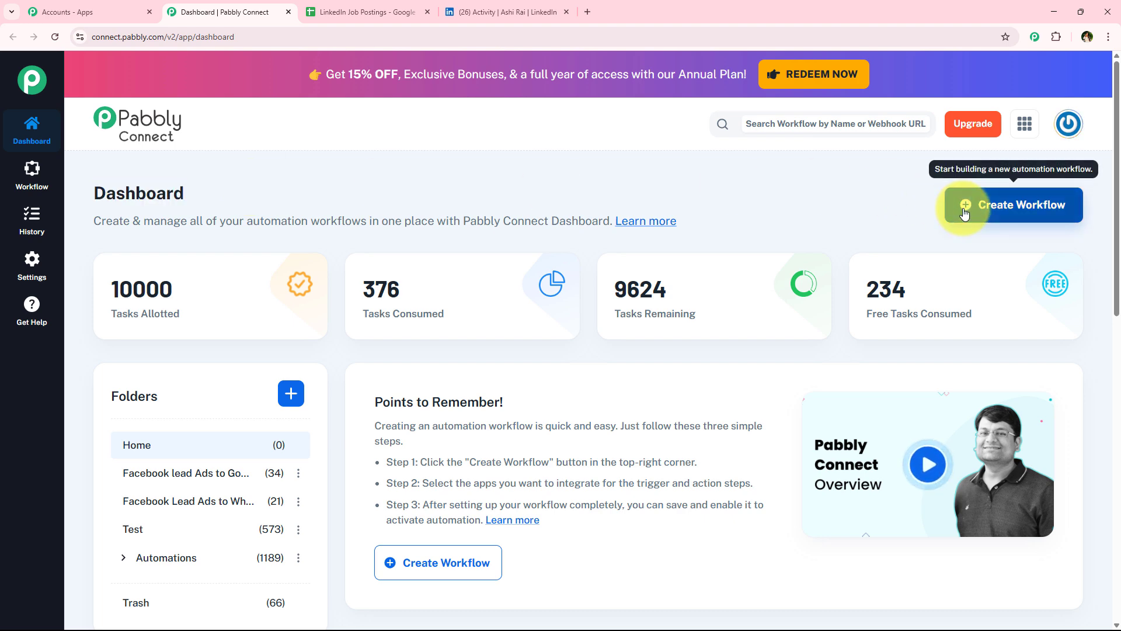
Step: Create a workflow named "How to Build an AI Agent to Auto-Post Job Listings on LinkedIn" in the Automations folder
left_click(1007, 219)
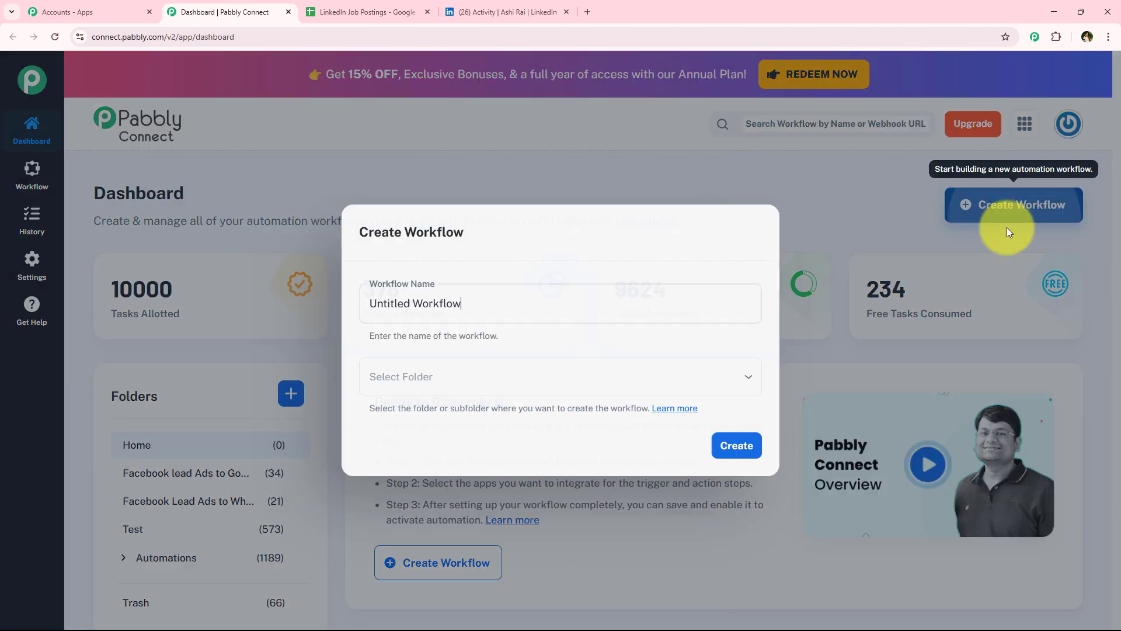
left_click(366, 282)
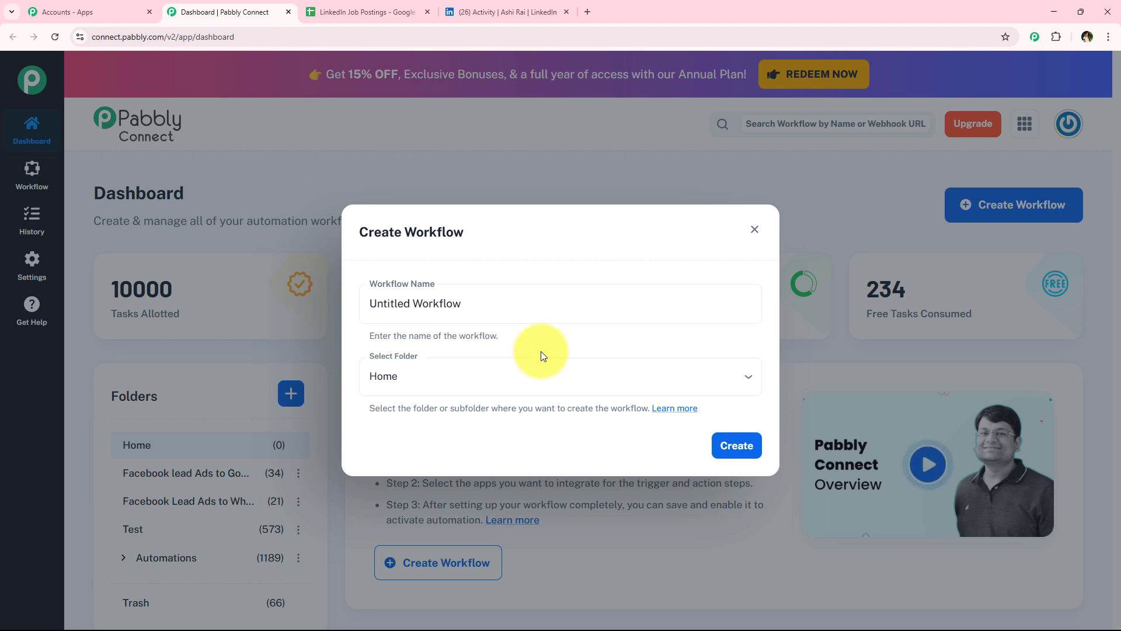
left_click(613, 377)
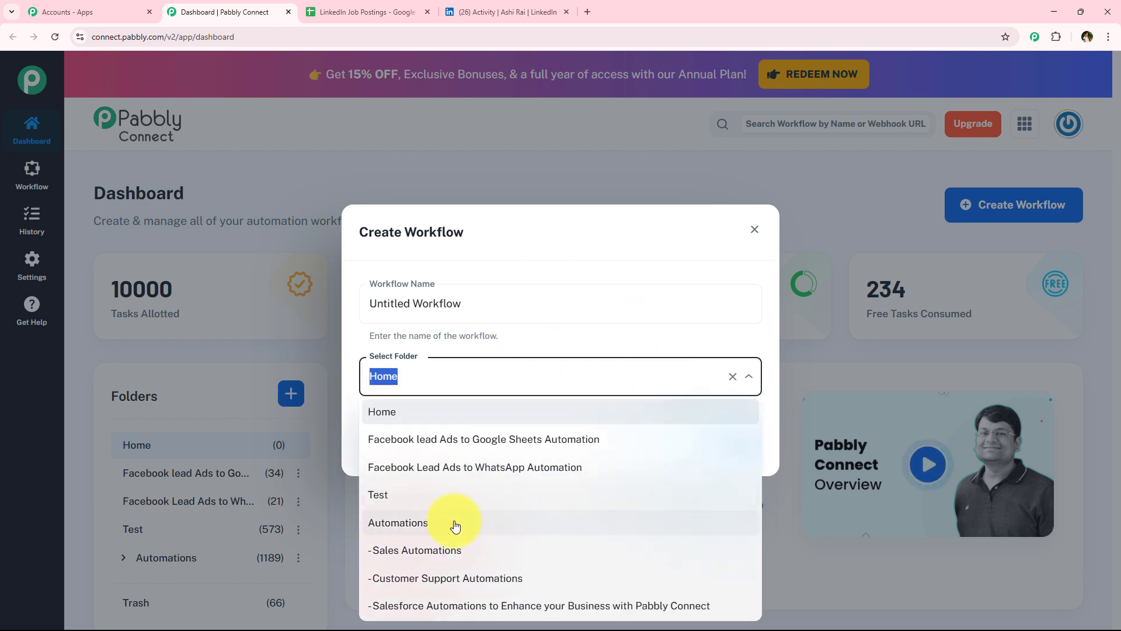
left_click(456, 525)
double_click(509, 307)
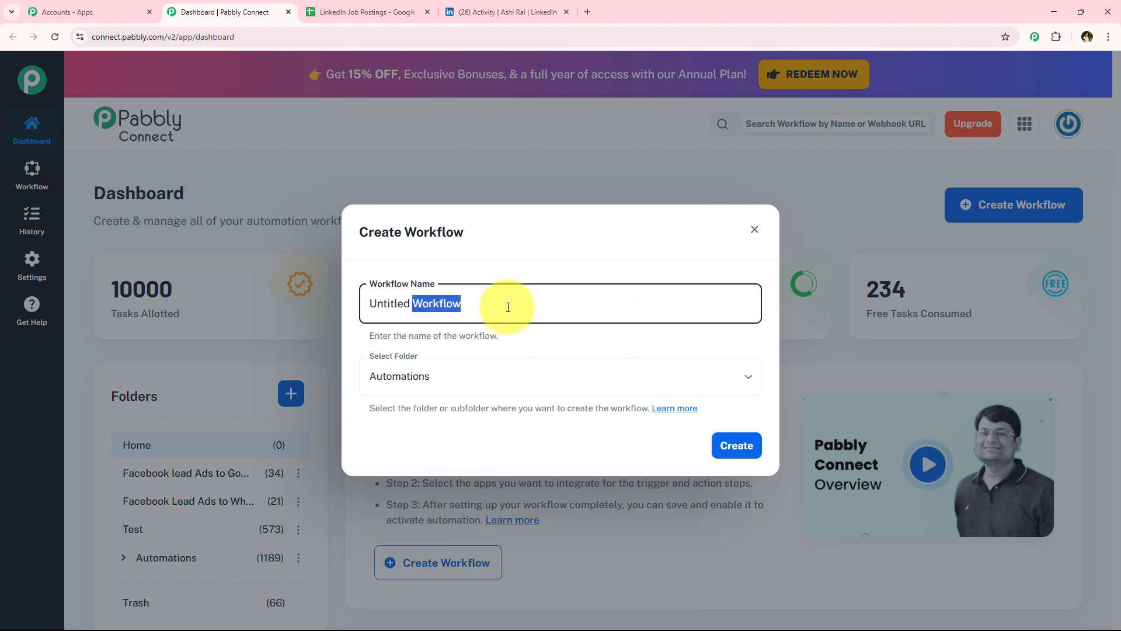
key("ctrl+a")
key("BackSpace")
left_click(508, 307)
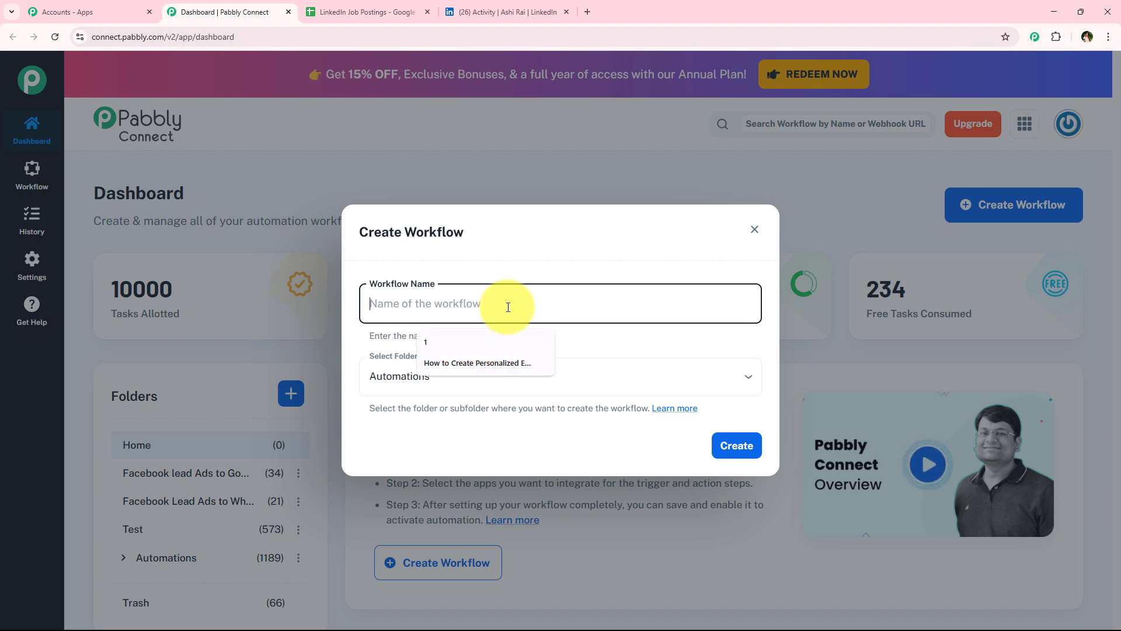
type("How to Build an AI Agent to Auto-Post Job Listings on LinkedIn")
left_click_drag(460, 303, 727, 301)
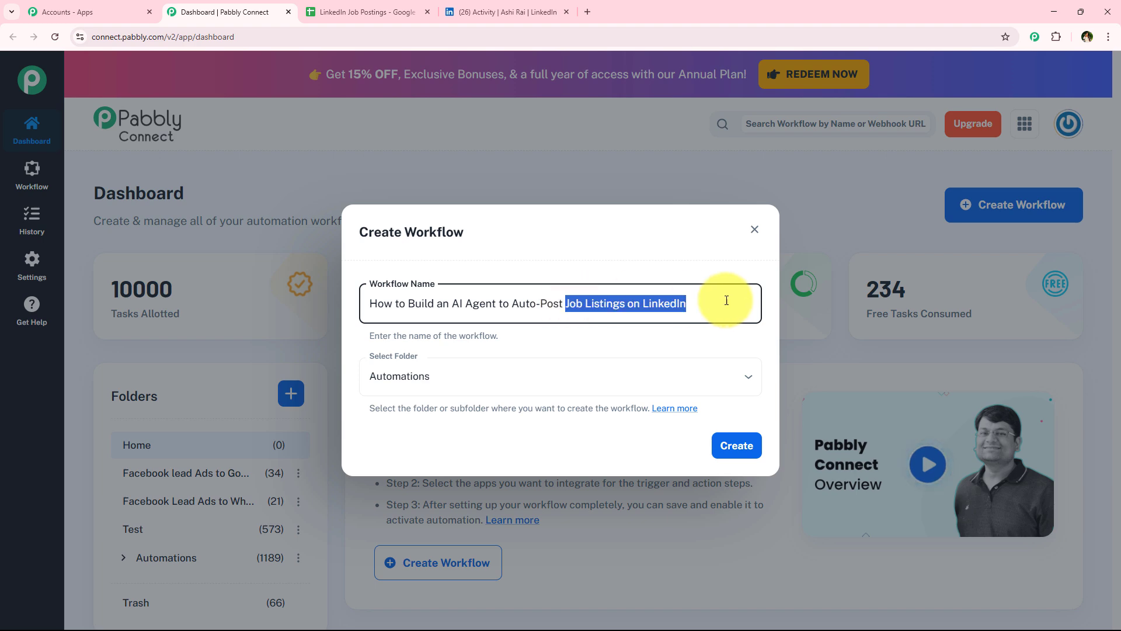
left_click(735, 447)
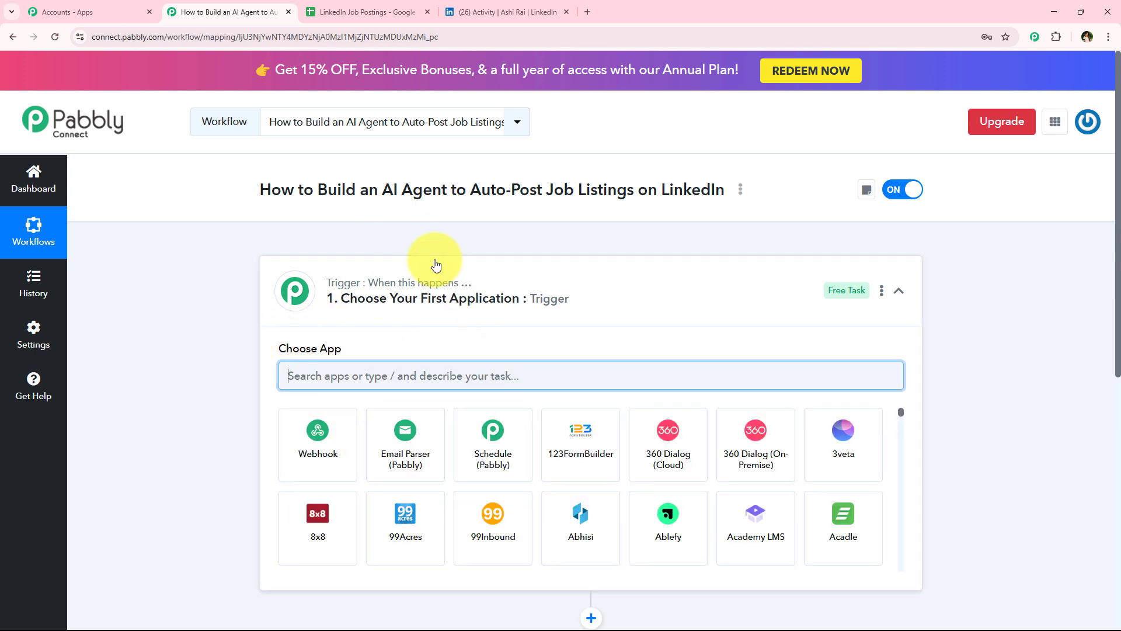
Step: Search the trigger step's app list for Google Sheets
left_click(547, 310)
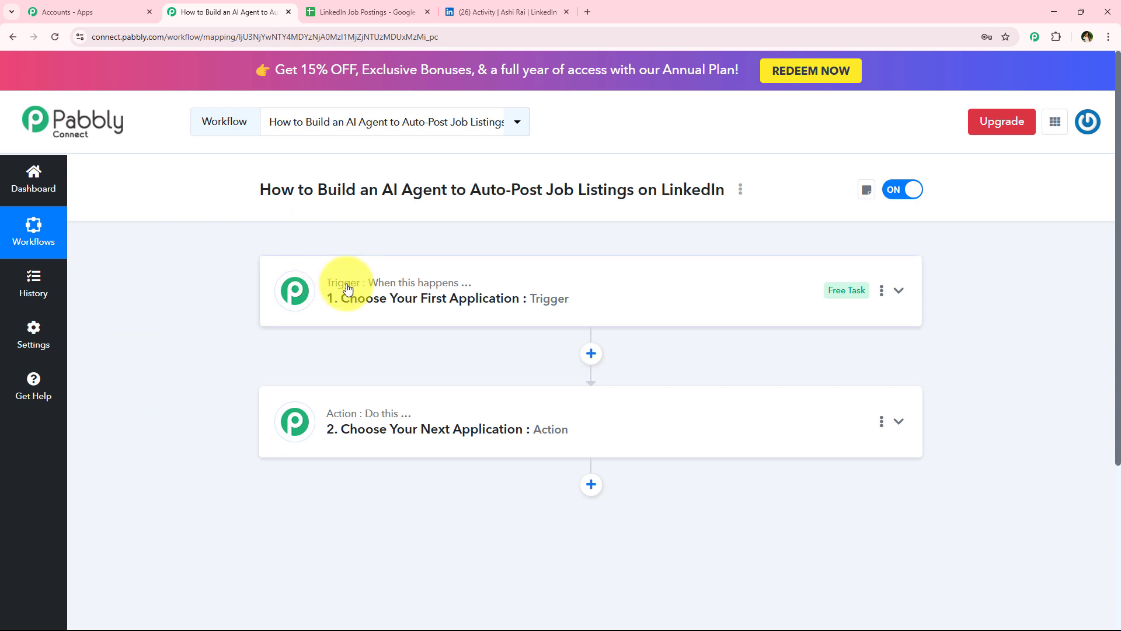
mouse_move(383, 291)
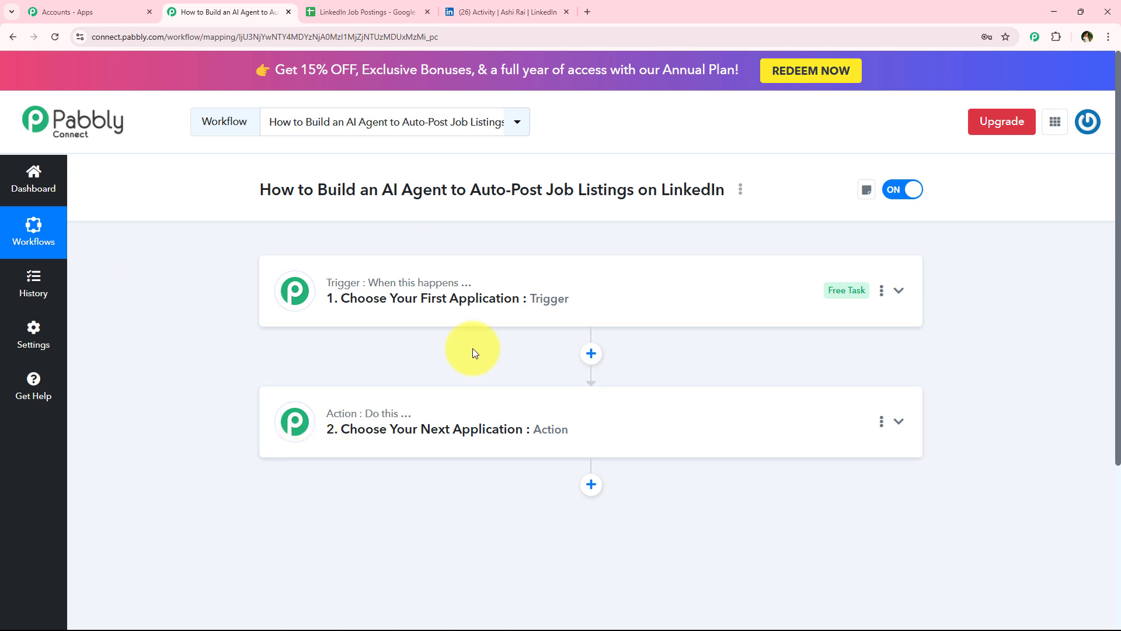
left_click(471, 310)
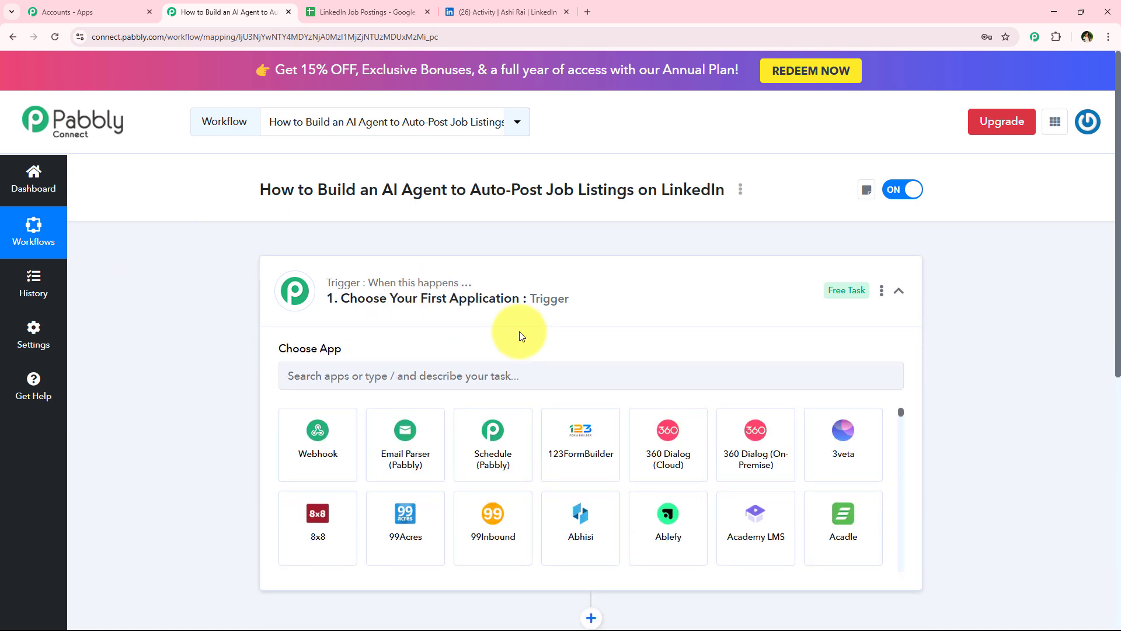
left_click(397, 380)
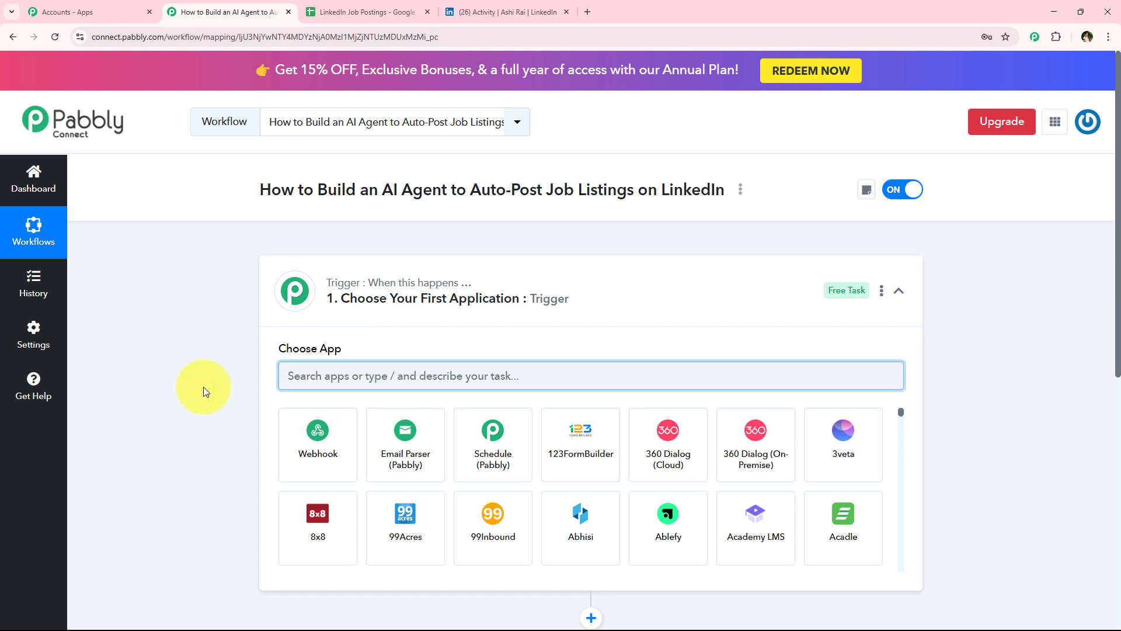
type("Google")
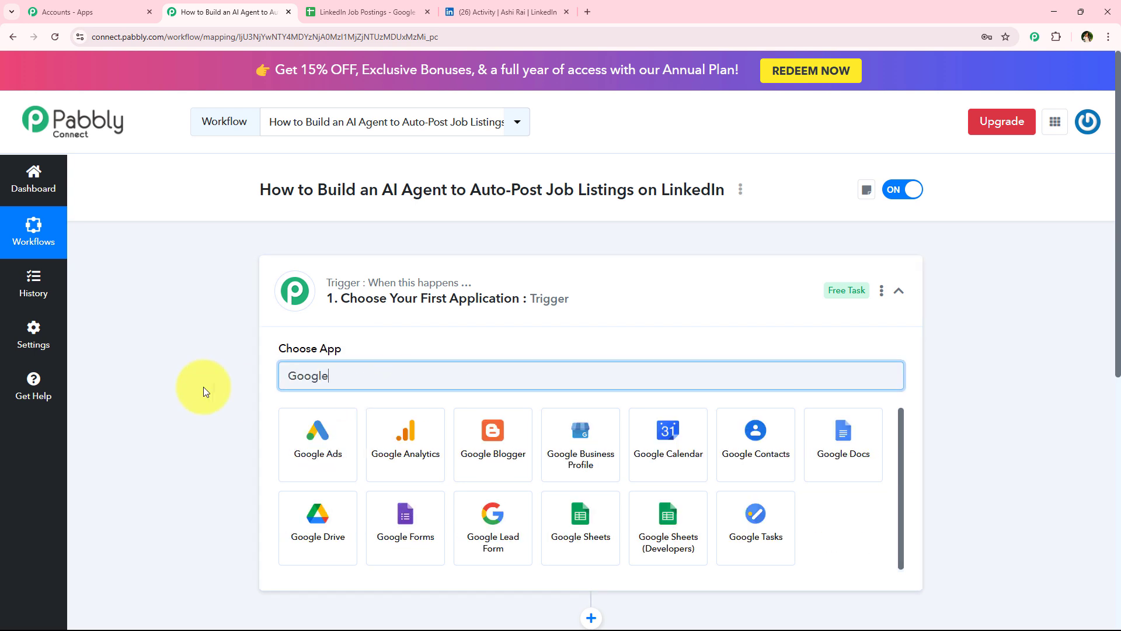
type(" Sheets")
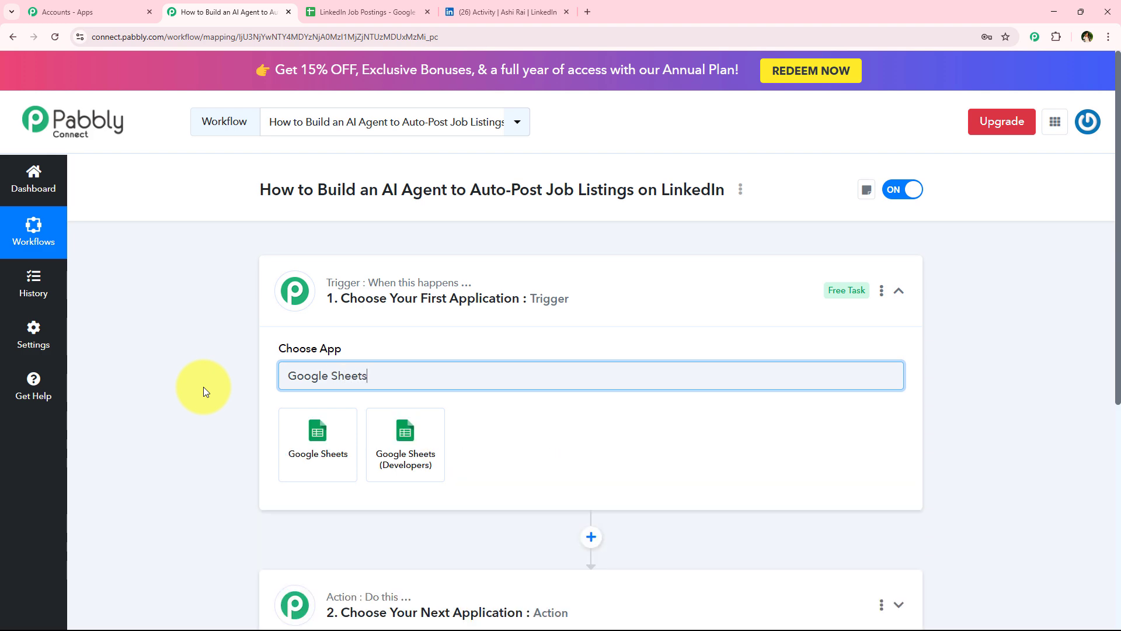
left_click(394, 8)
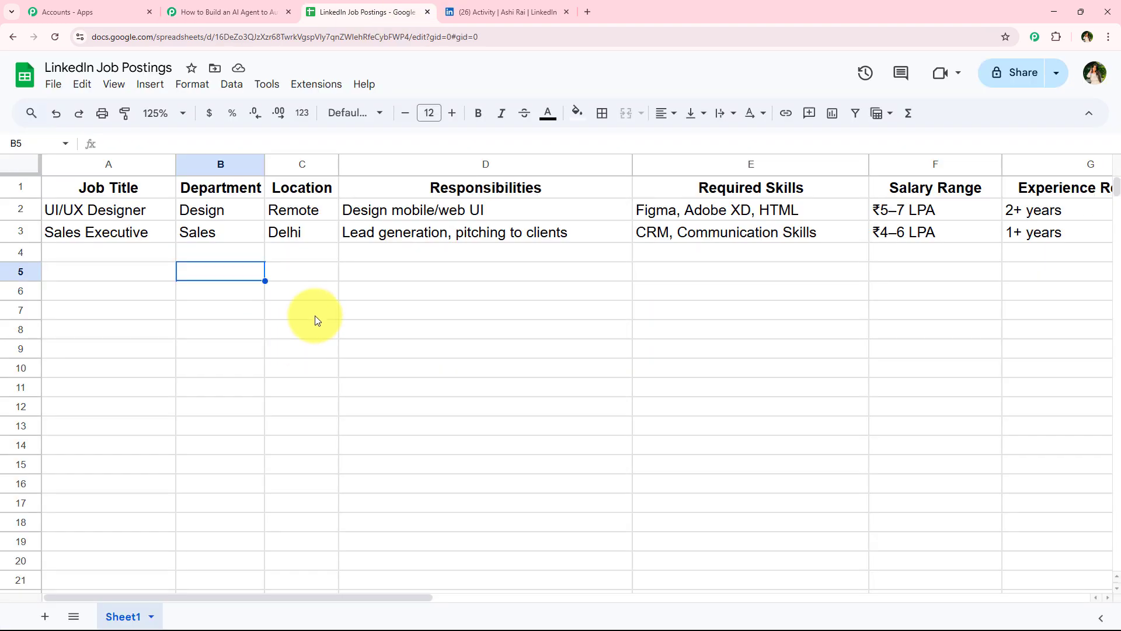
left_click_drag(141, 257, 911, 252)
left_click(626, 429)
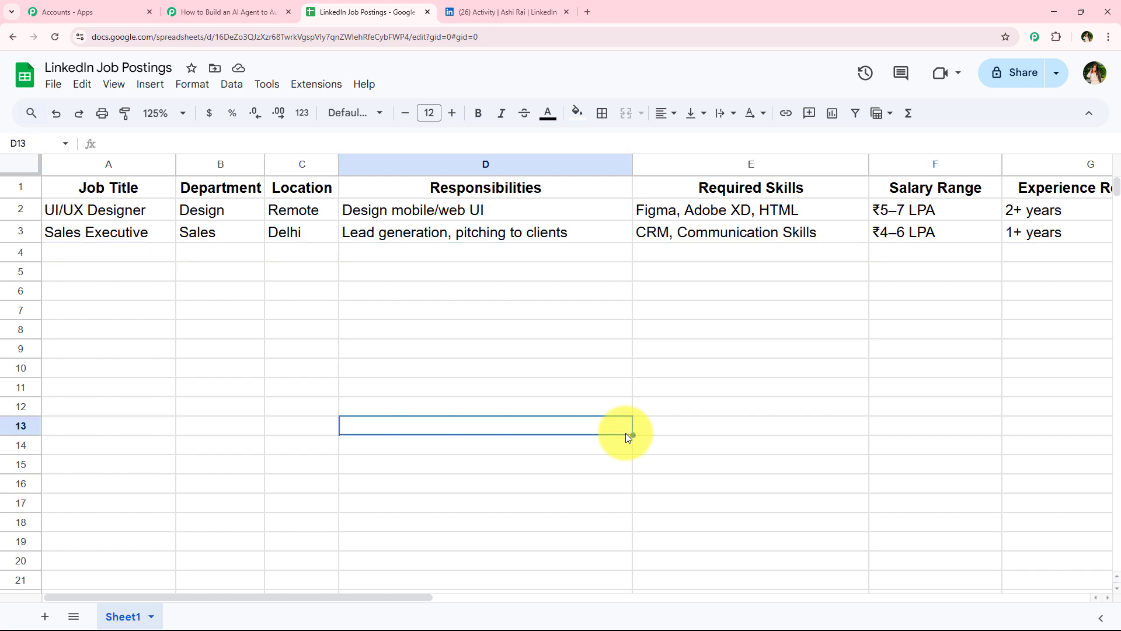
left_click(267, 7)
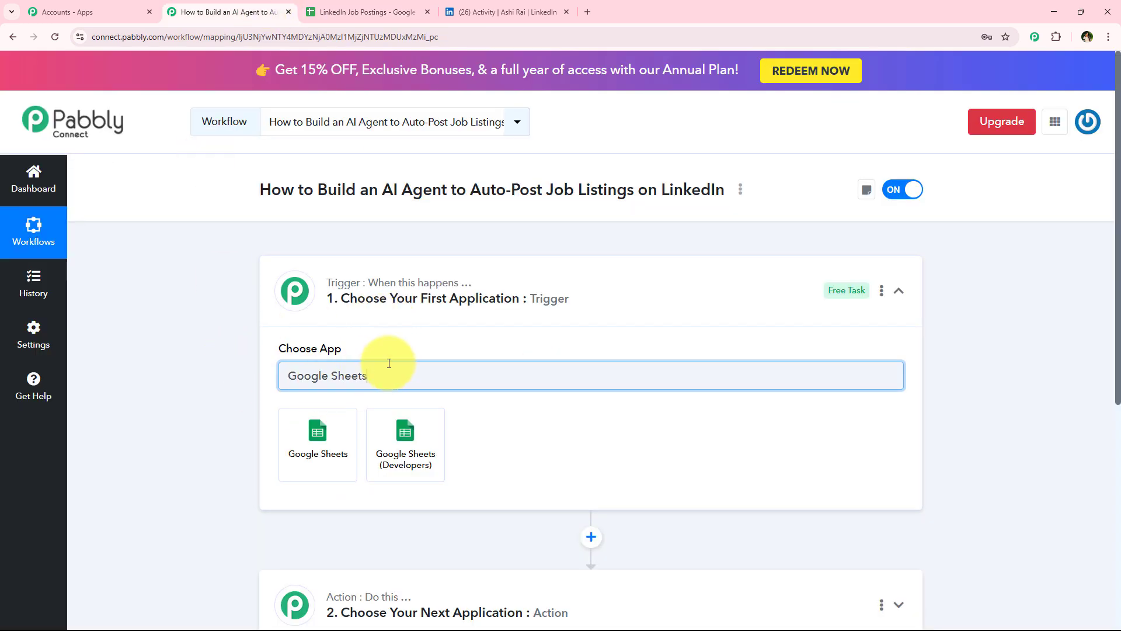
Step: Set the trigger to the Google Sheets app with the New or Updated Spreadsheet Row event
left_click(321, 461)
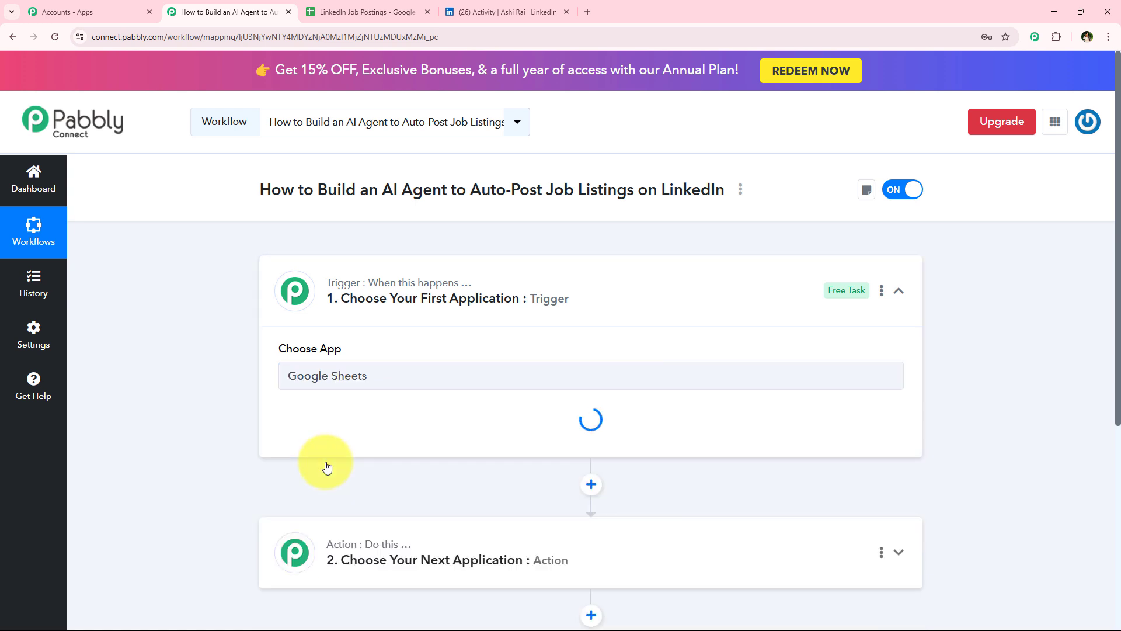
left_click_drag(264, 409, 369, 401)
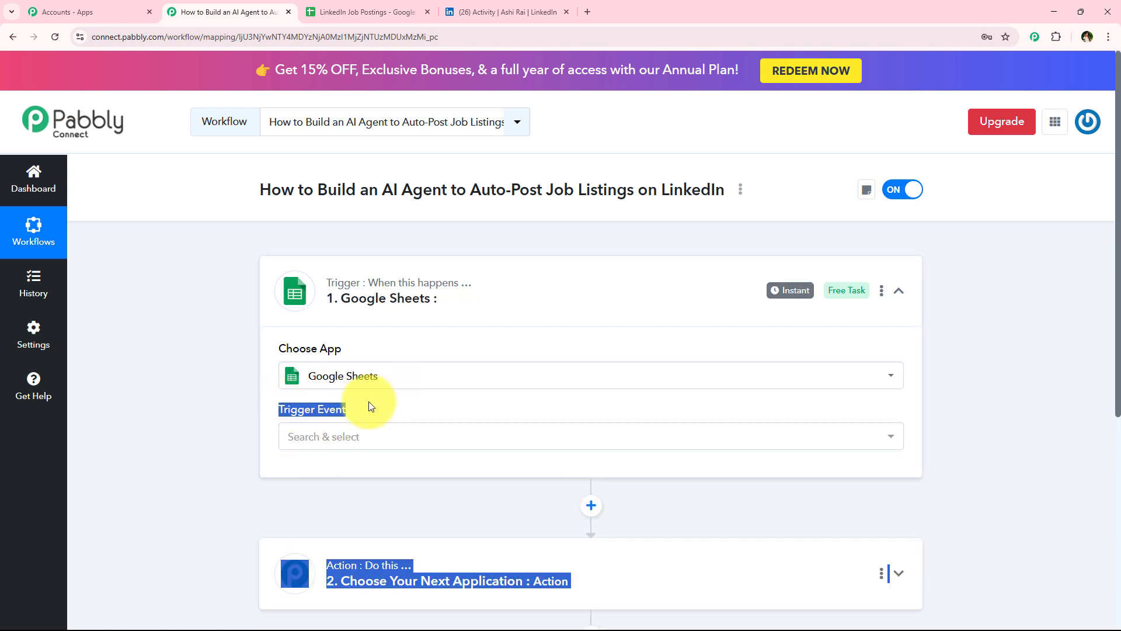
left_click(375, 438)
scroll(200, 451, "down", 1)
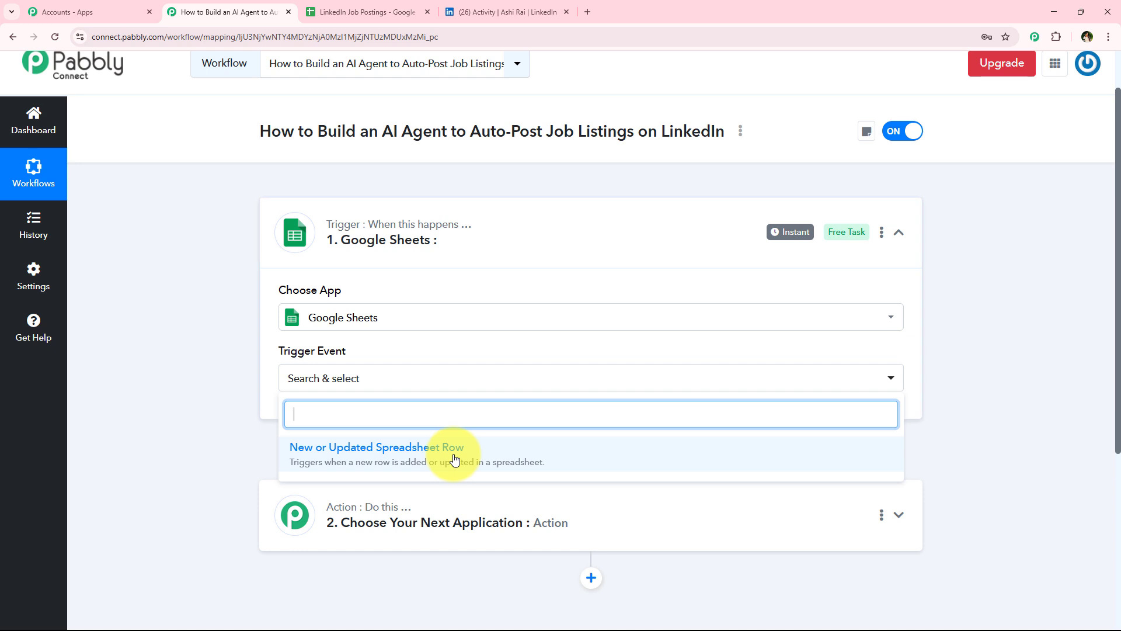
left_click(454, 458)
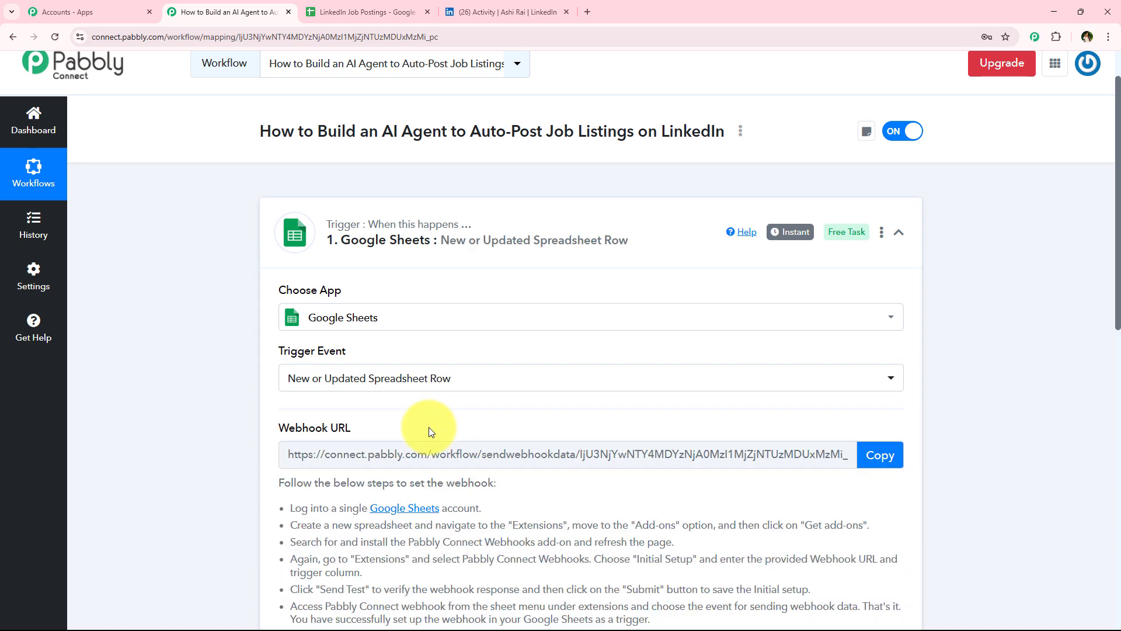
Step: Copy the trigger's webhook URL
scroll(430, 431, "down", 1)
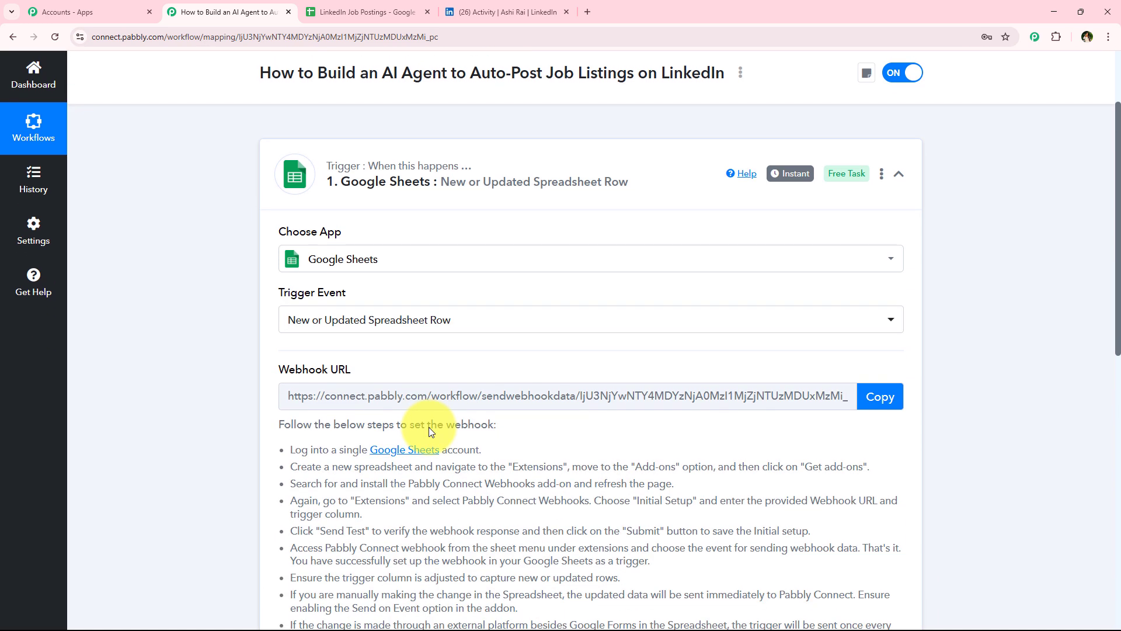
left_click_drag(288, 396, 826, 393)
left_click(225, 454)
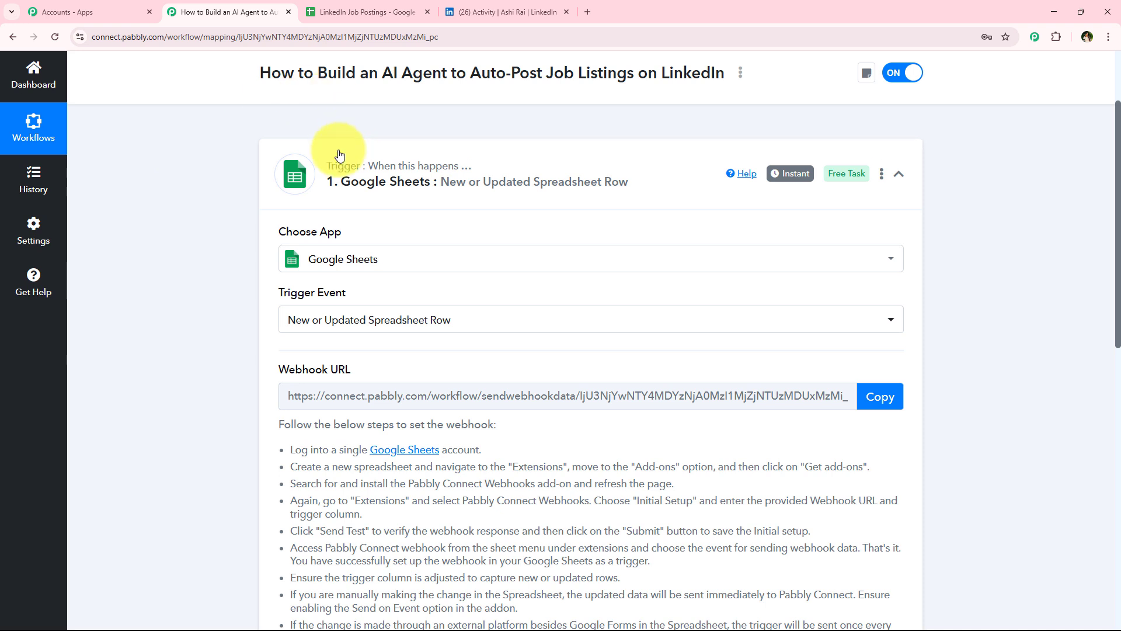
scroll(194, 332, "down", 2)
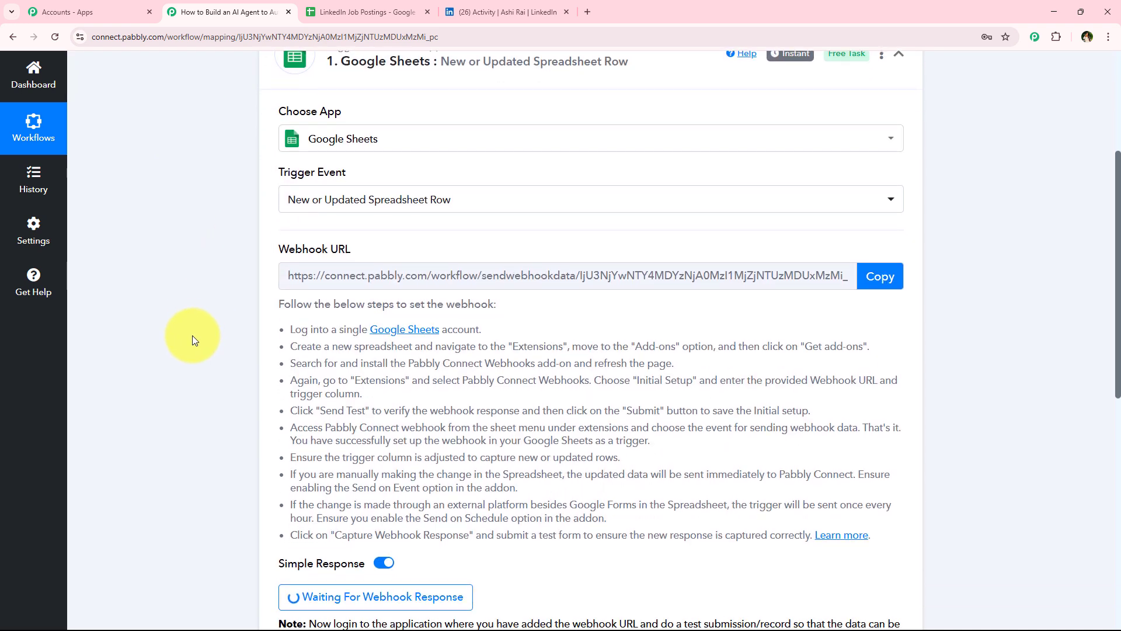
scroll(191, 335, "down", 1)
left_click(891, 221)
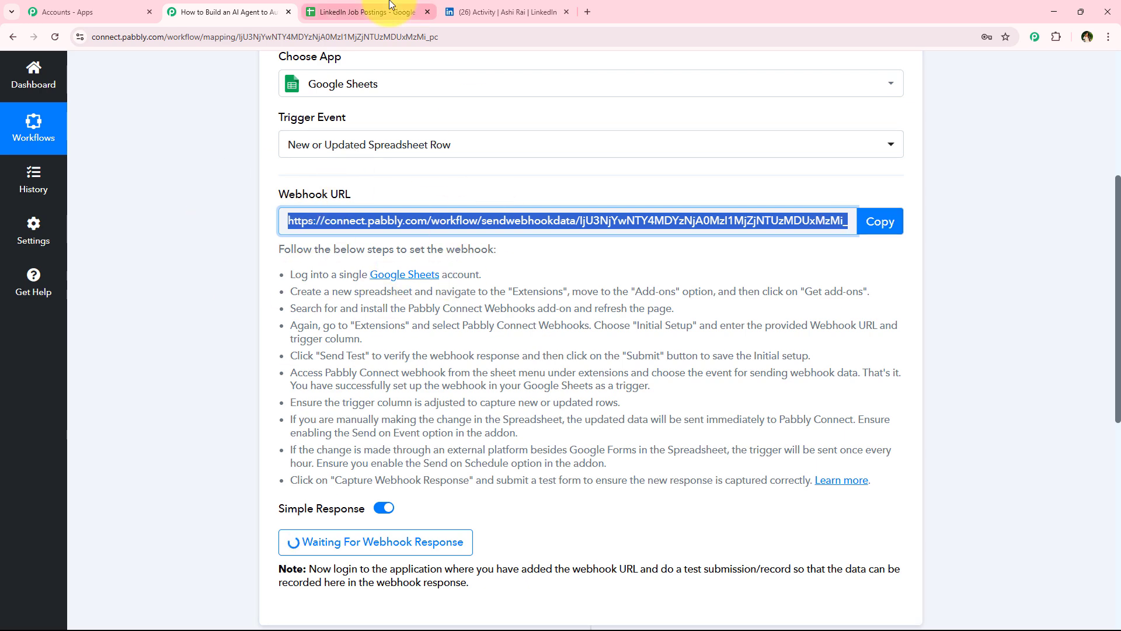
Step: In the job postings sheet, search the add-ons marketplace for Pabbly Connect Webhooks
left_click(389, 8)
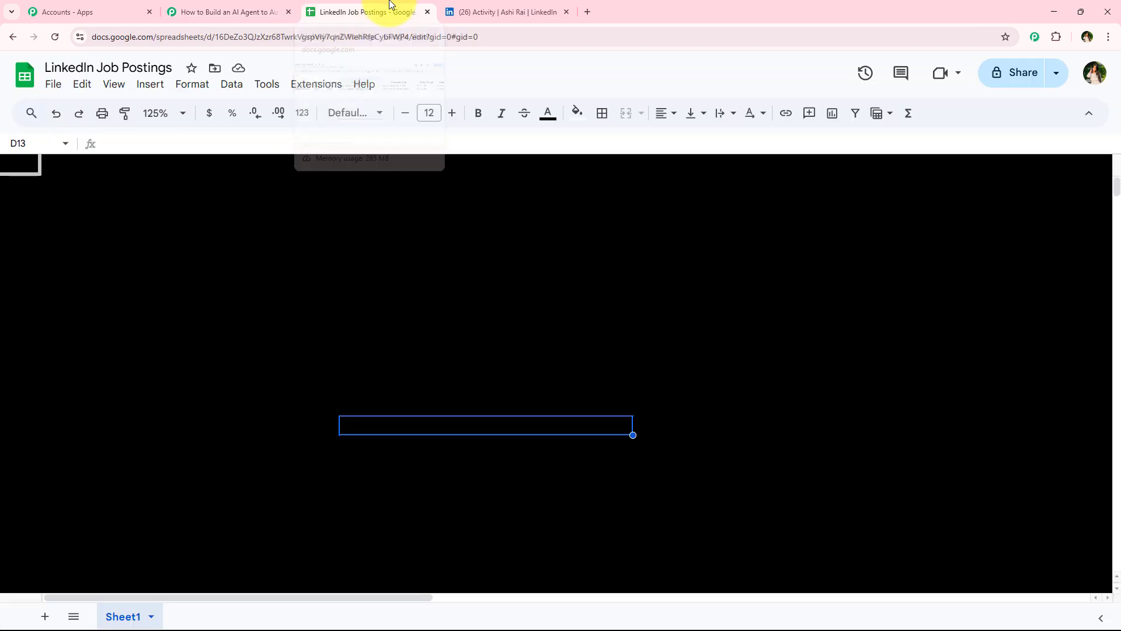
left_click(196, 360)
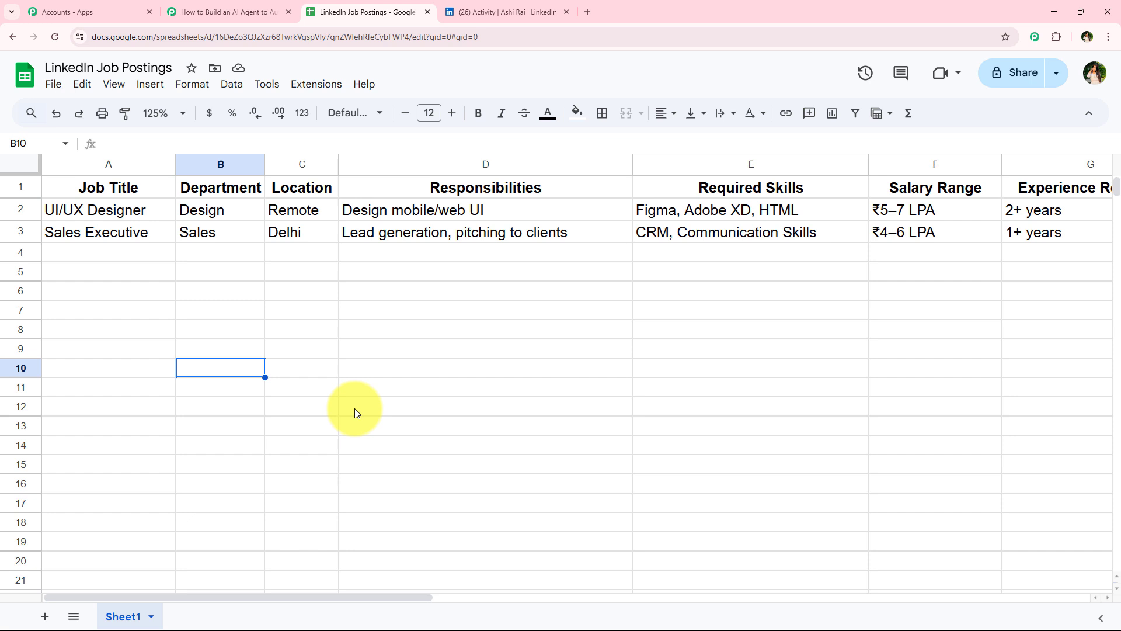
left_click(314, 85)
mouse_move(313, 110)
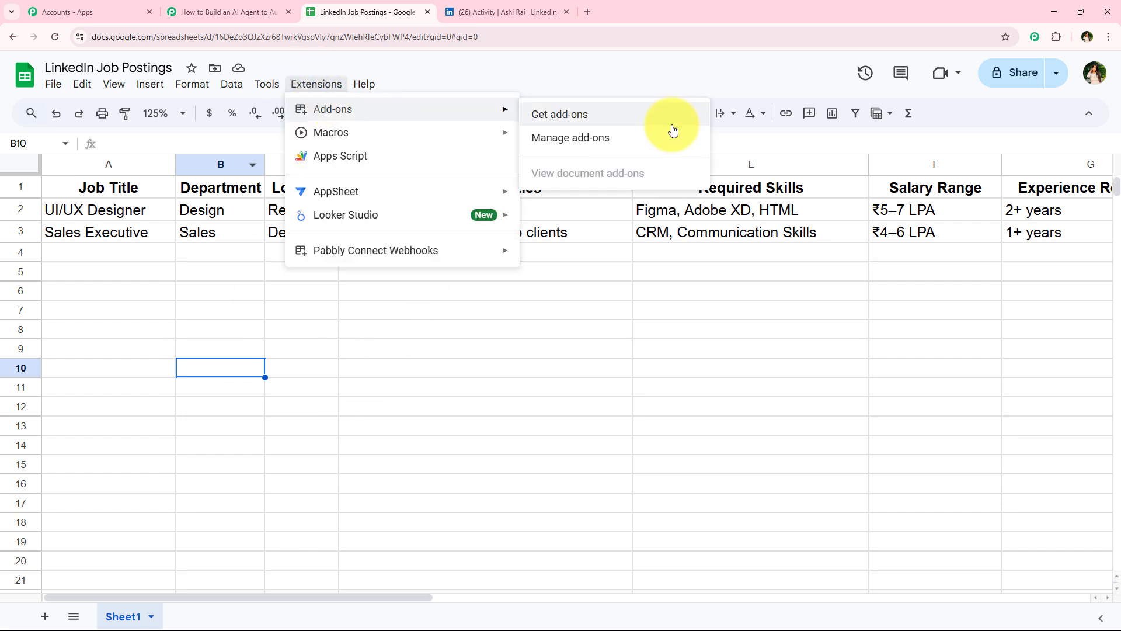
left_click(672, 120)
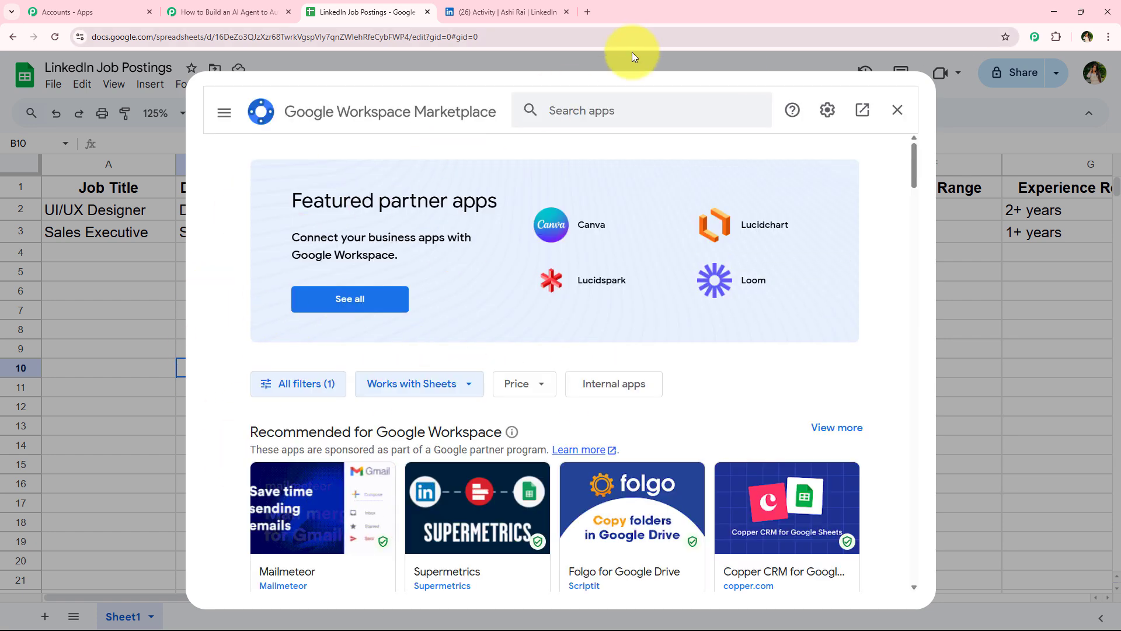
left_click(587, 113)
type("P")
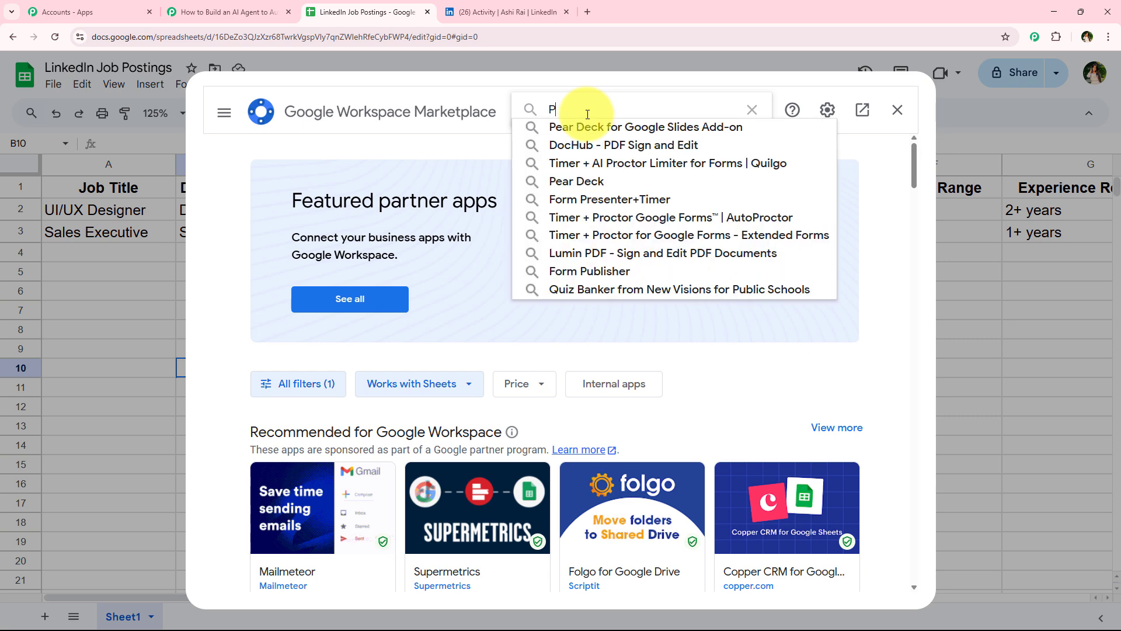
type("abbly")
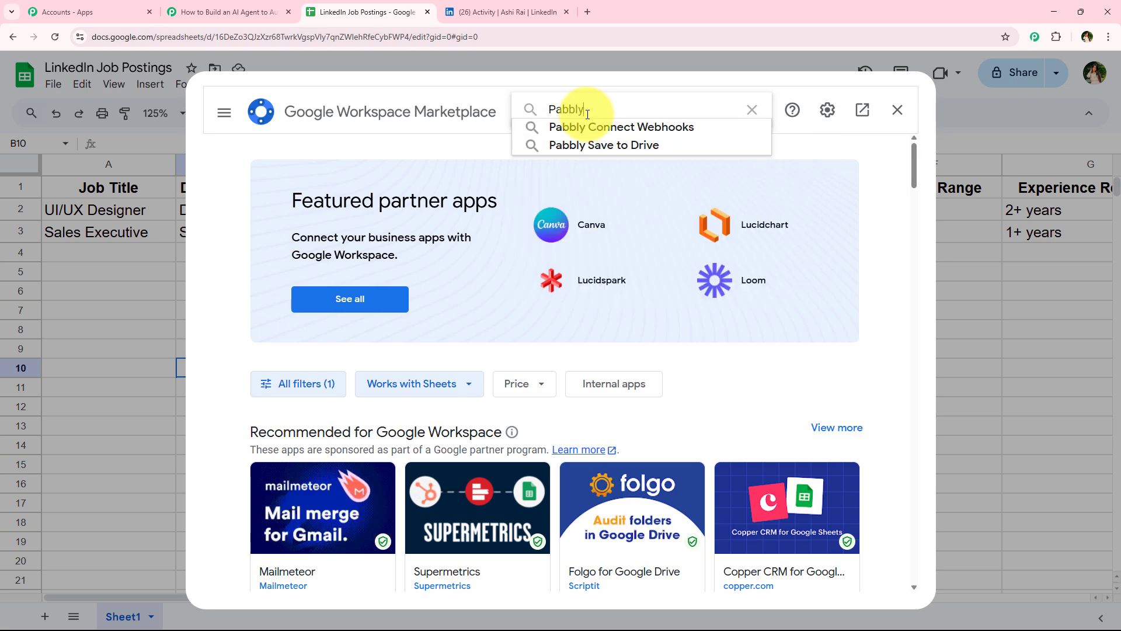
type(" Conn")
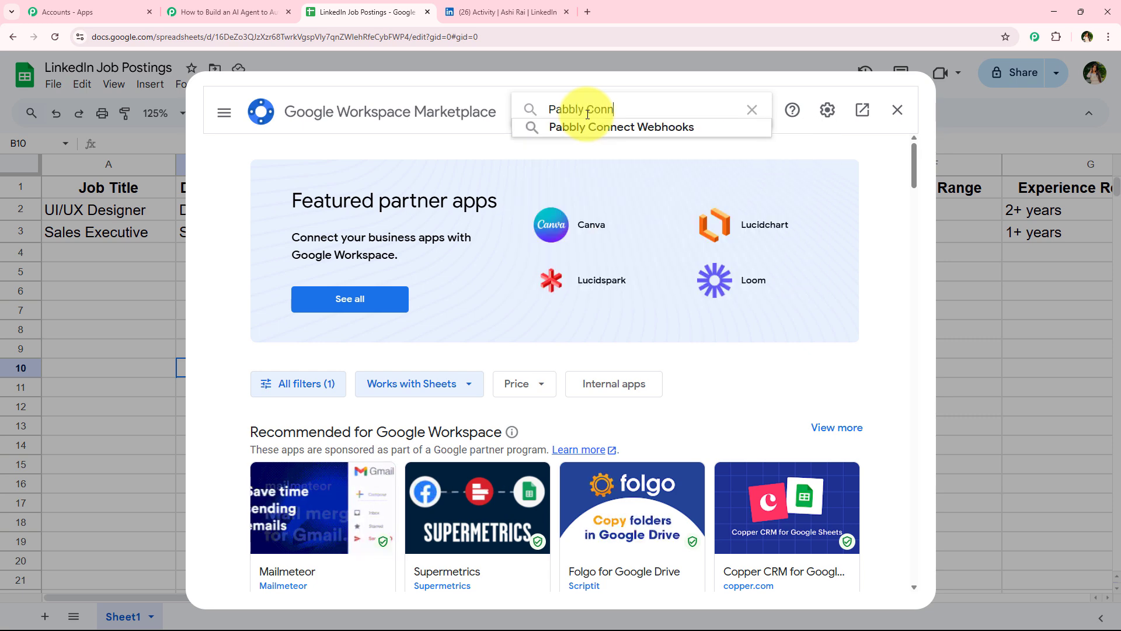
left_click(602, 128)
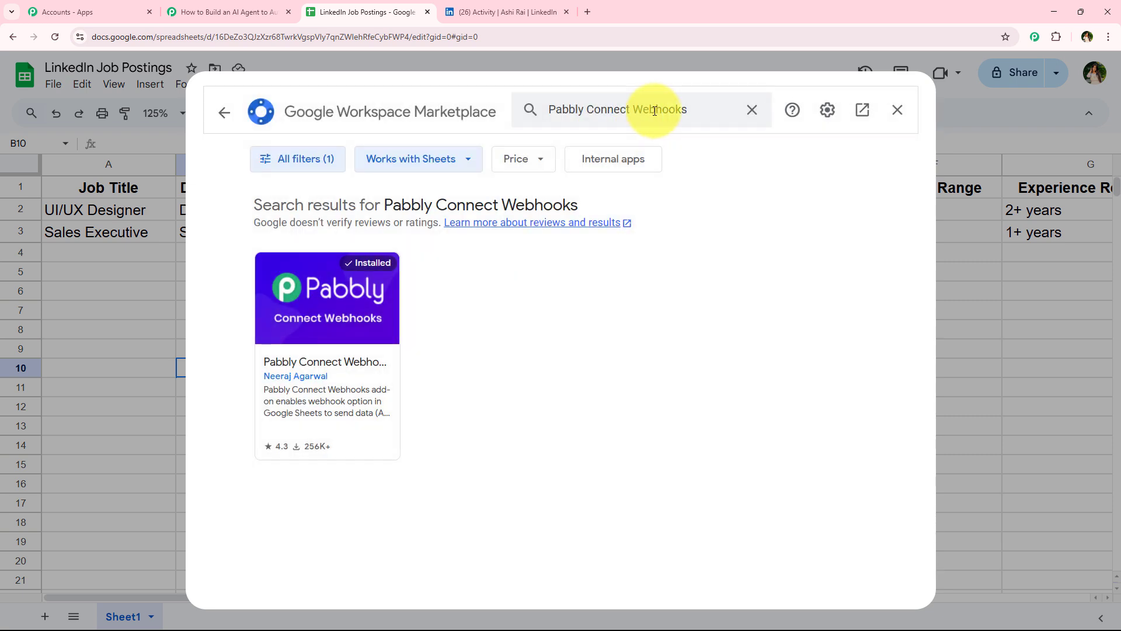
Step: Review the Pabbly Connect Webhooks add-on listing, close the marketplace, and reload the spreadsheet
left_click(374, 318)
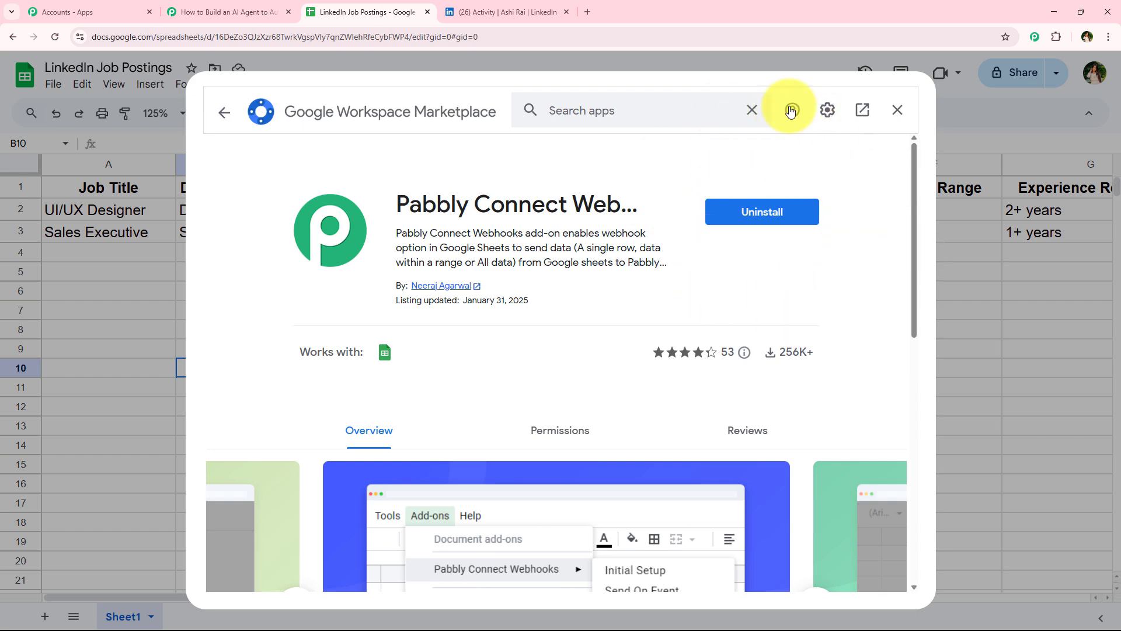
left_click(897, 110)
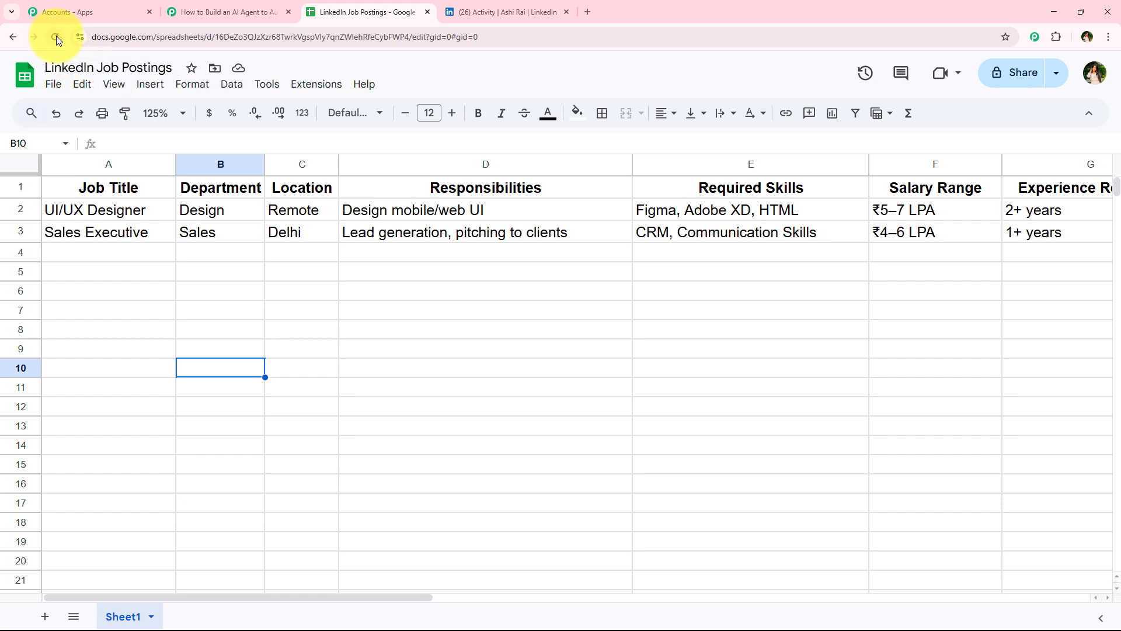
left_click(56, 37)
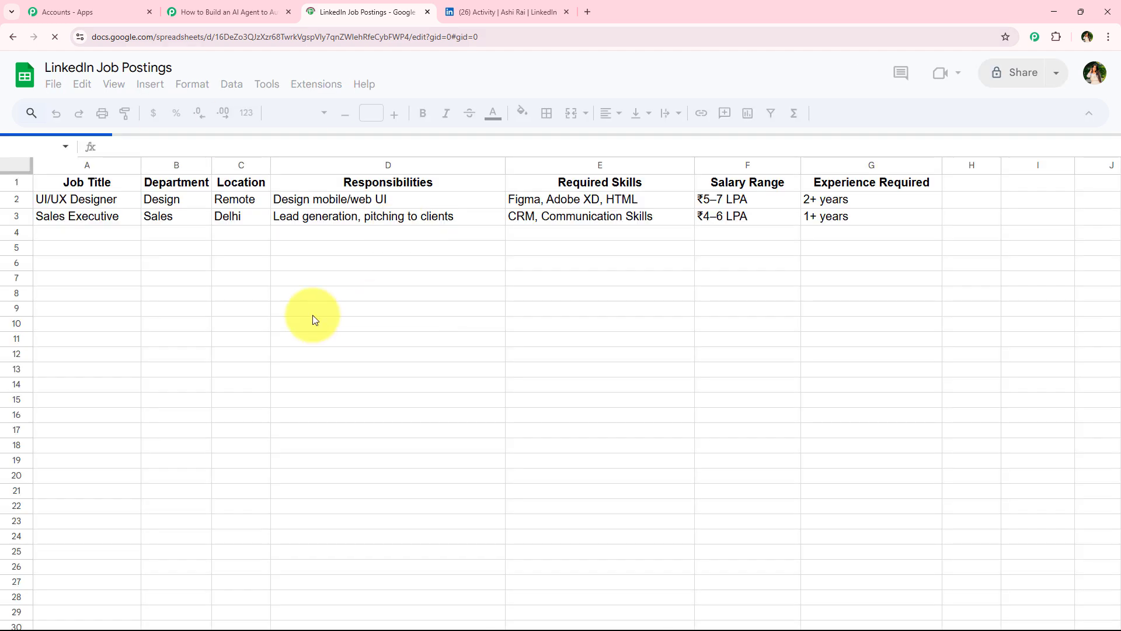
Step: Open the Pabbly Connect Webhooks Initial Setup, paste the copied webhook URL, and set the trigger column to G
left_click(164, 113)
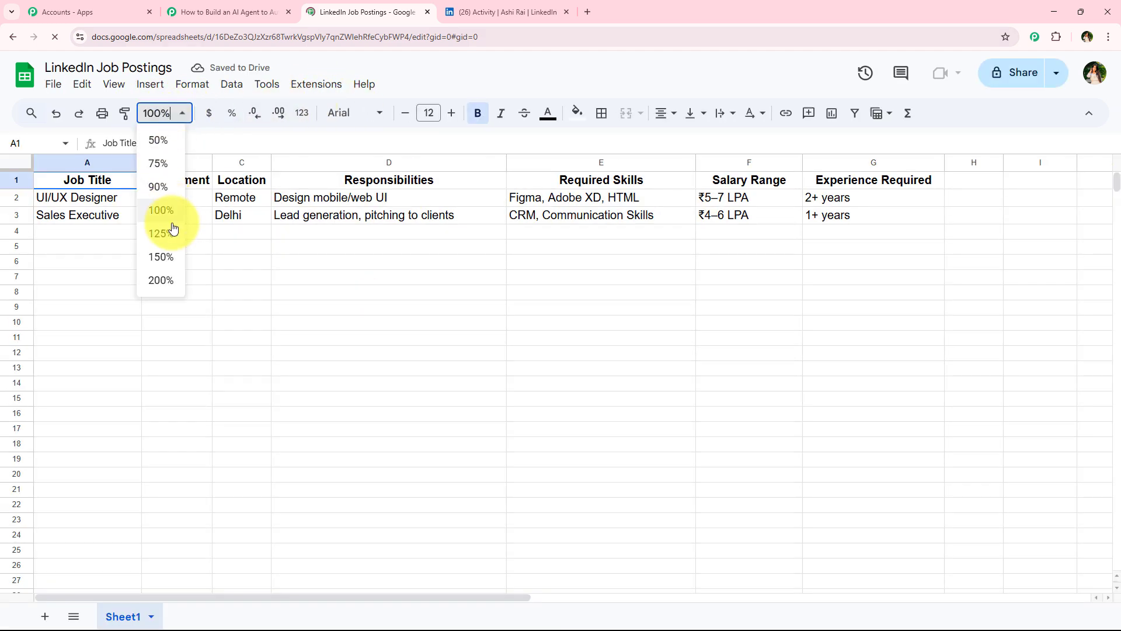
left_click(162, 234)
left_click(286, 290)
left_click(320, 87)
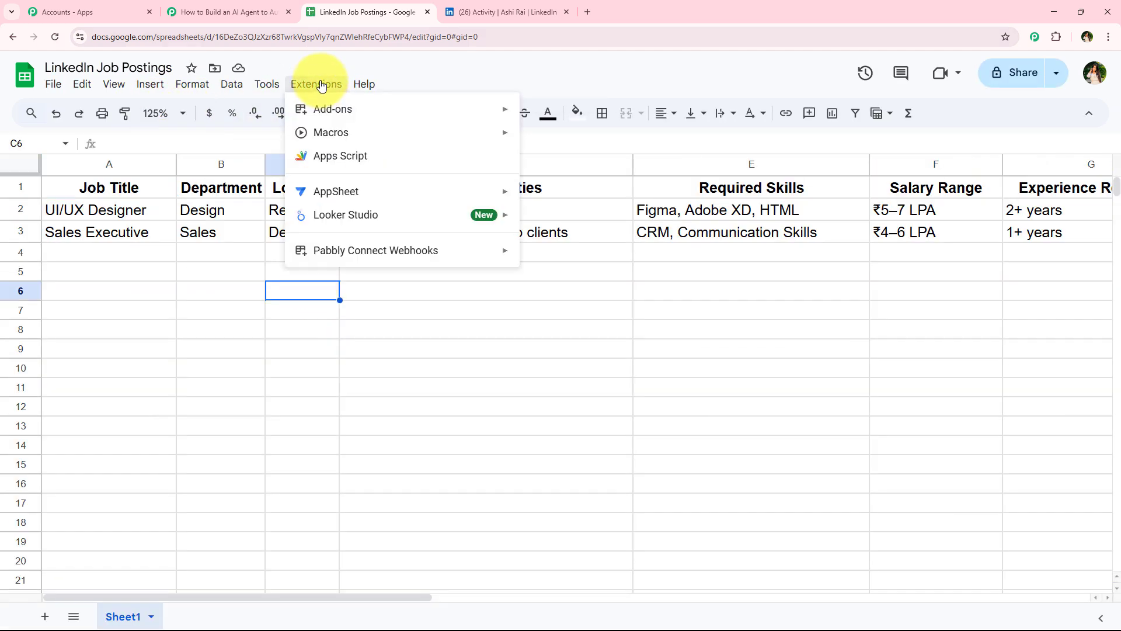
mouse_move(317, 89)
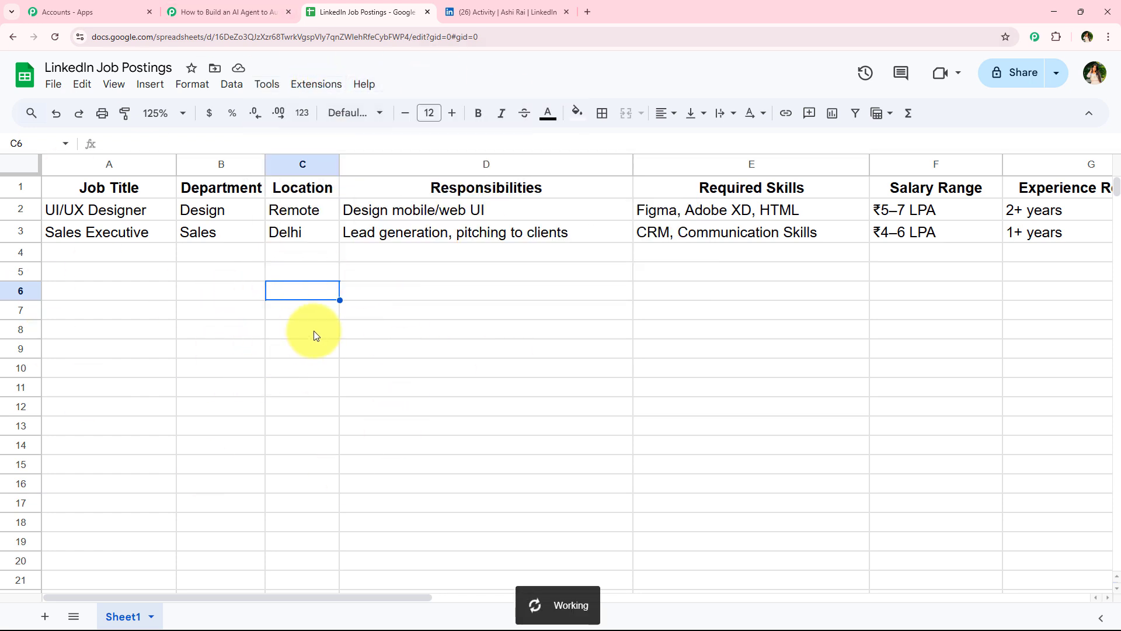
left_click(314, 87)
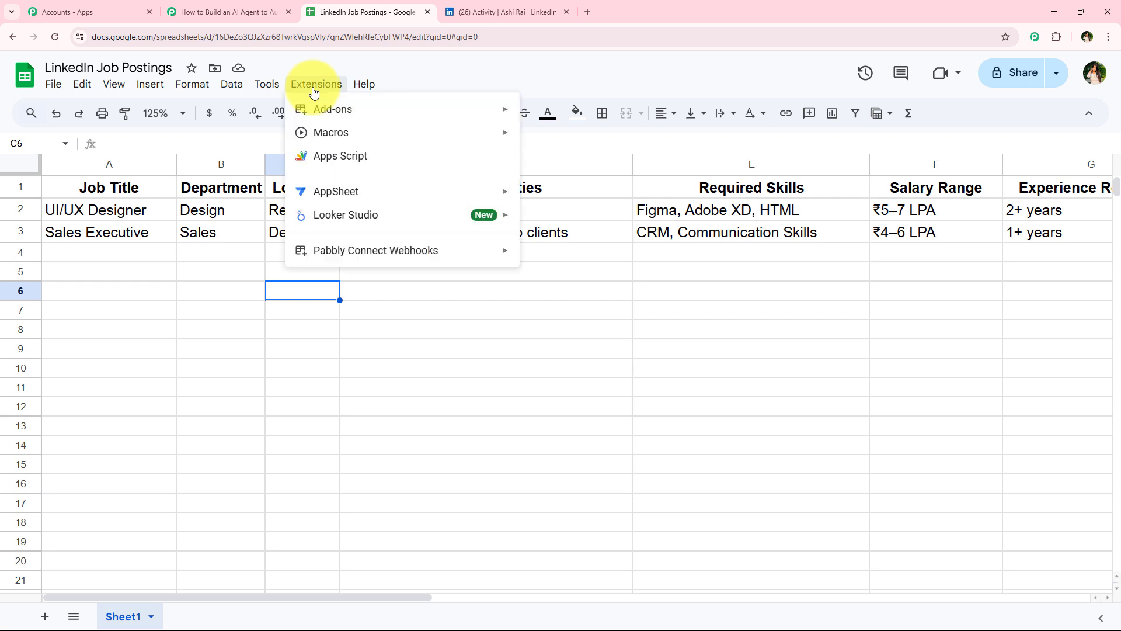
mouse_move(339, 250)
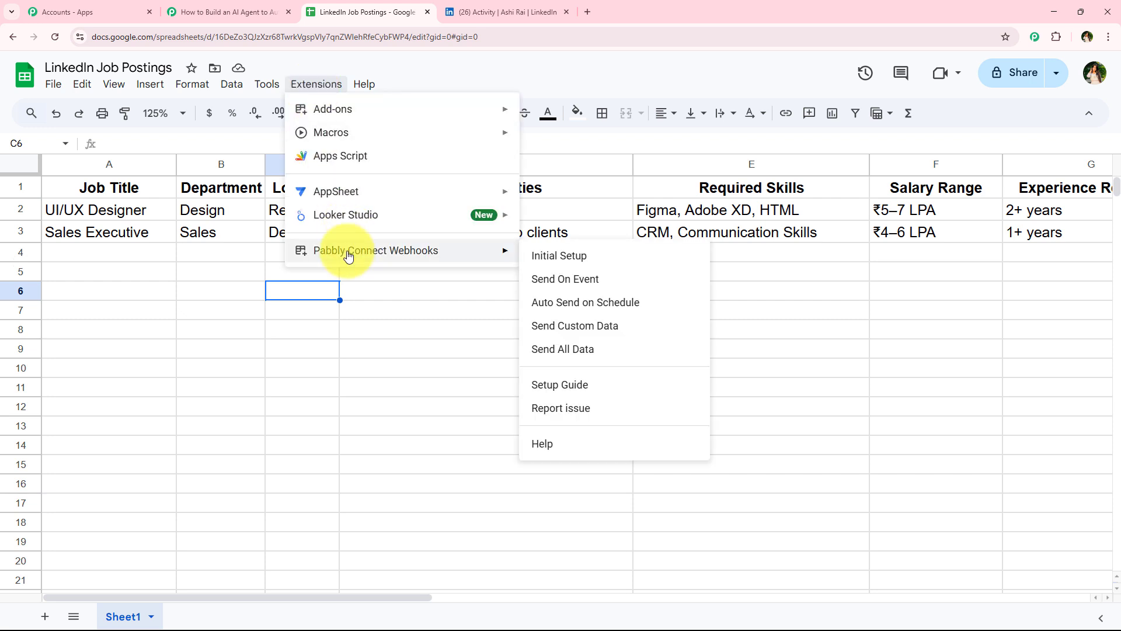
left_click(573, 260)
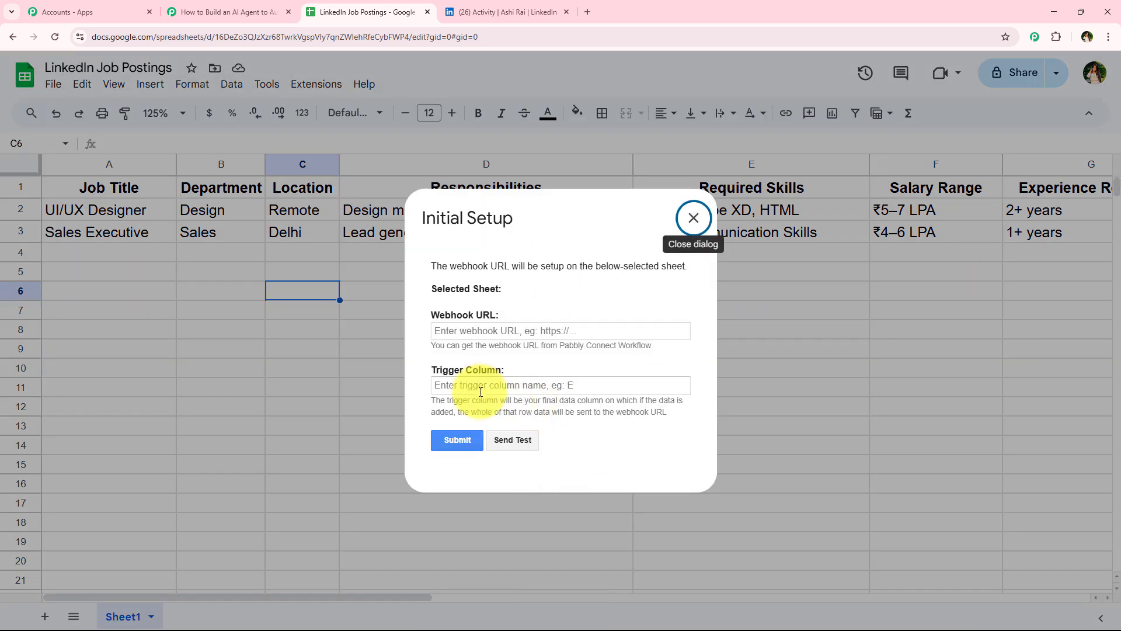
triple_click(503, 314)
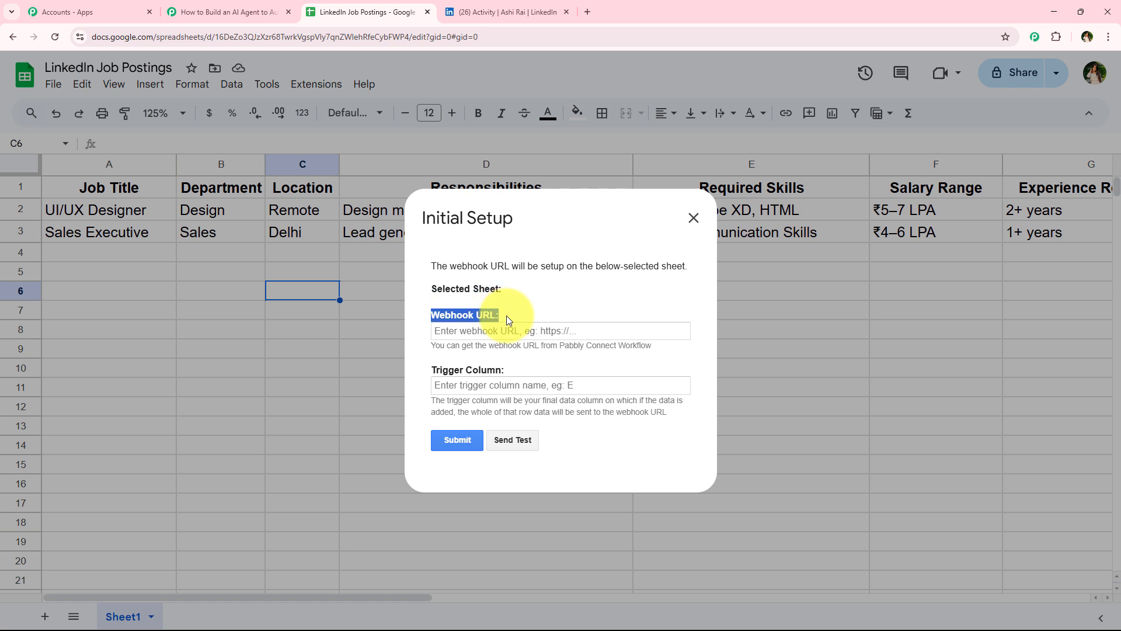
triple_click(522, 372)
left_click(521, 369)
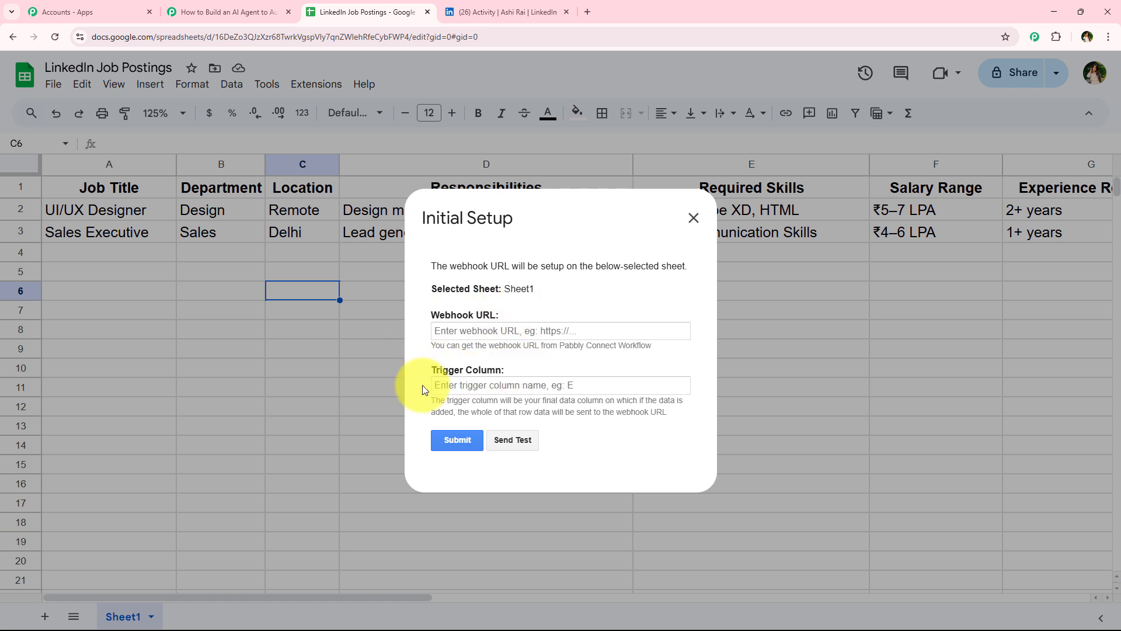
right_click(542, 332)
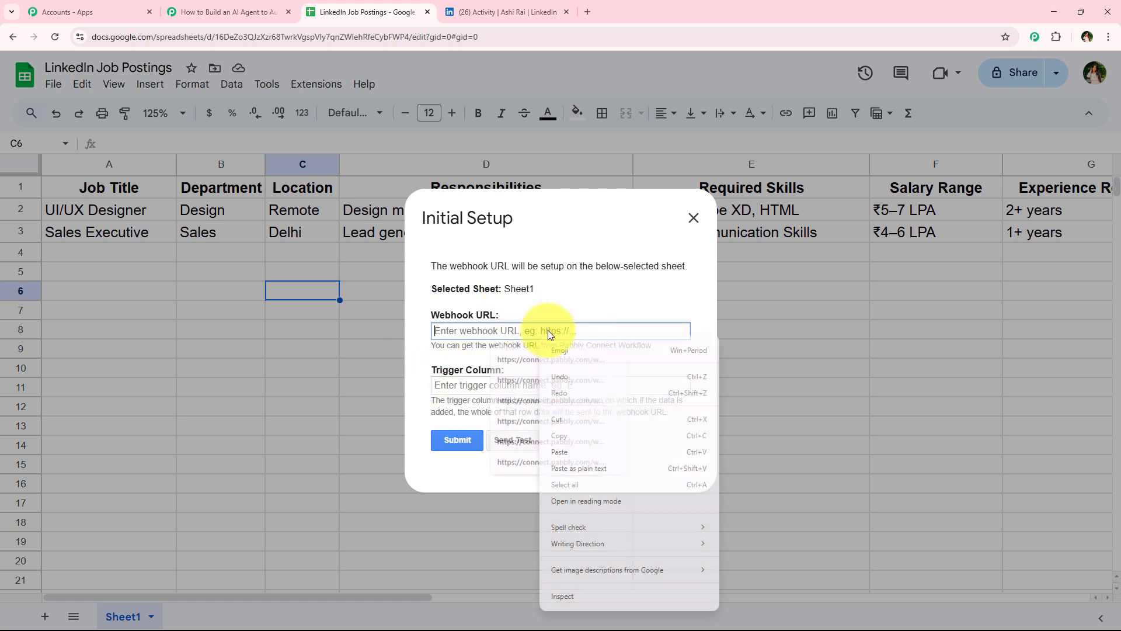
left_click(561, 444)
left_click(589, 359)
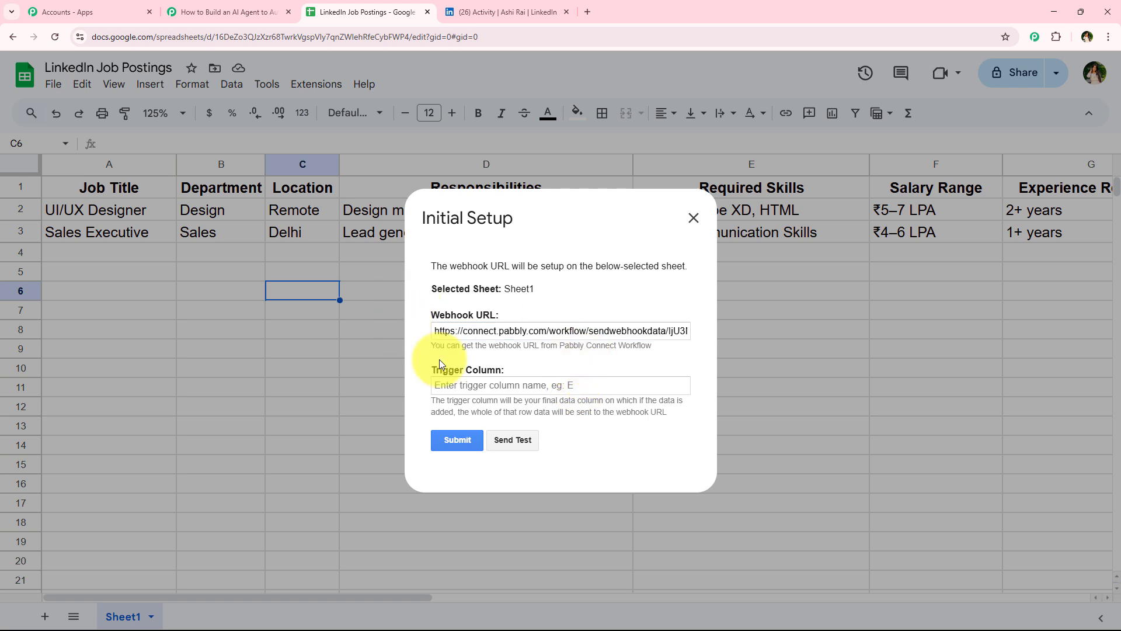
left_click(459, 386)
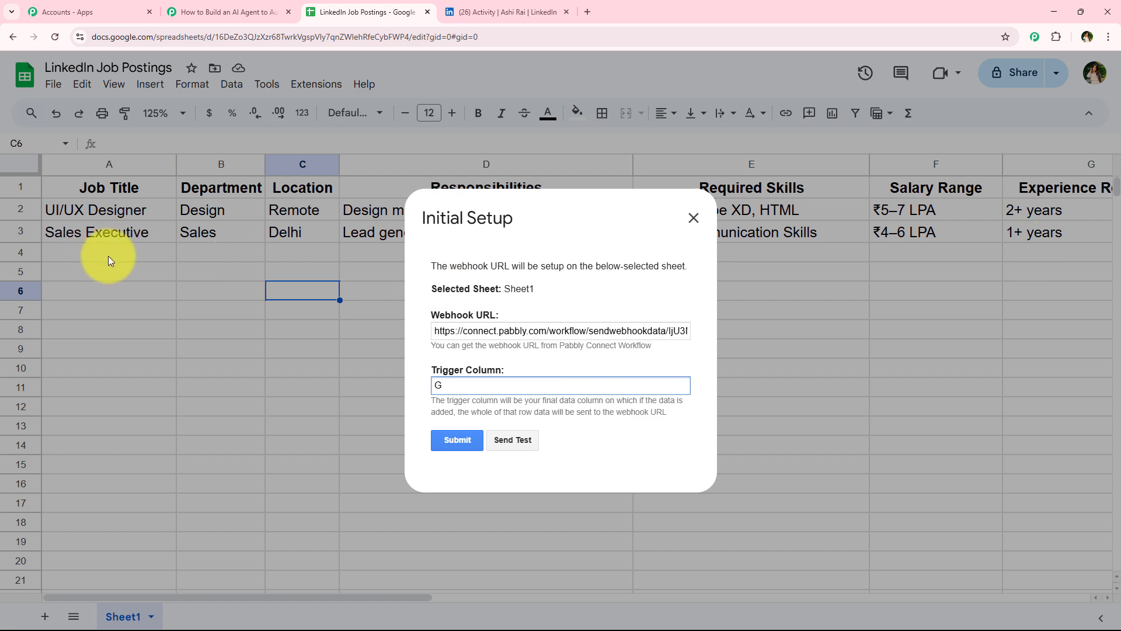
Step: Submit the webhook Initial Setup and close the dialog
left_click(222, 12)
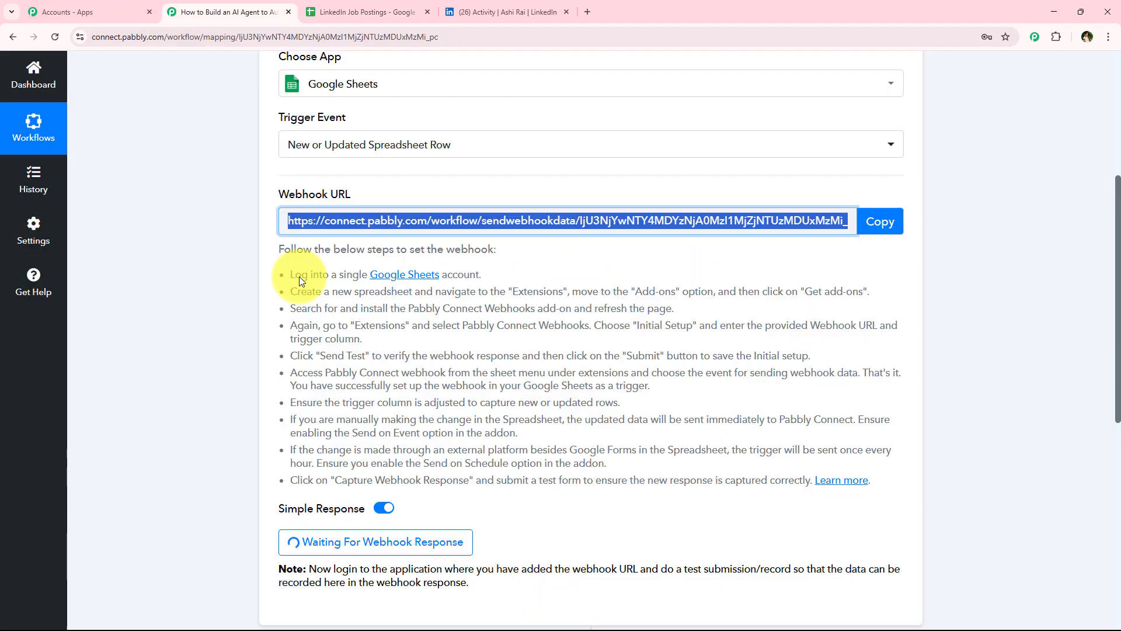
key("ctrl+Tab")
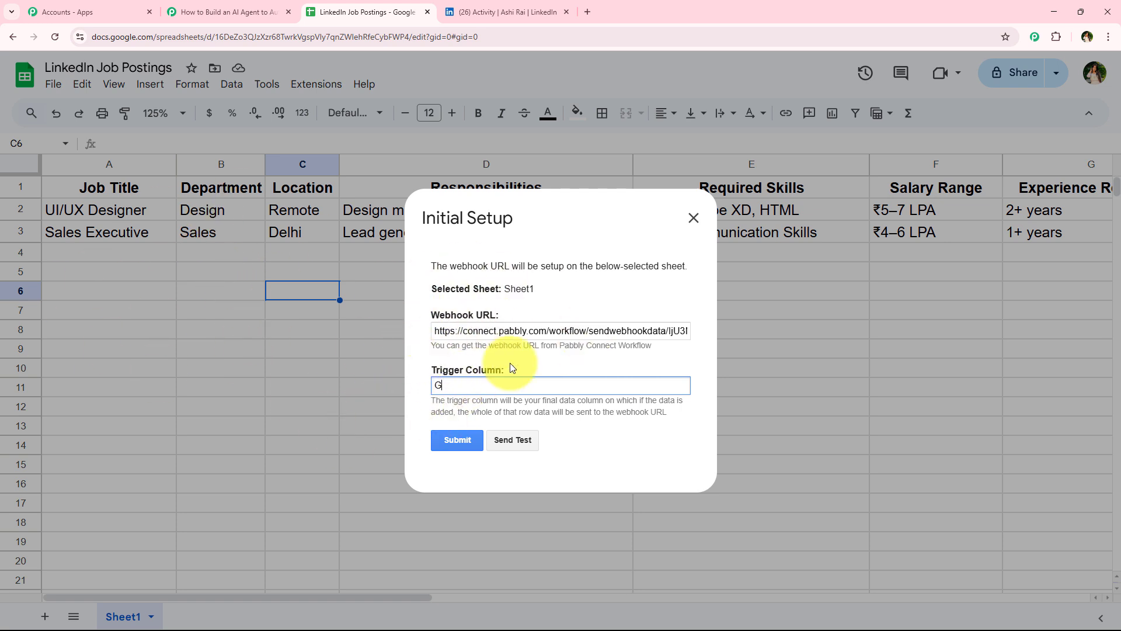
left_click(461, 440)
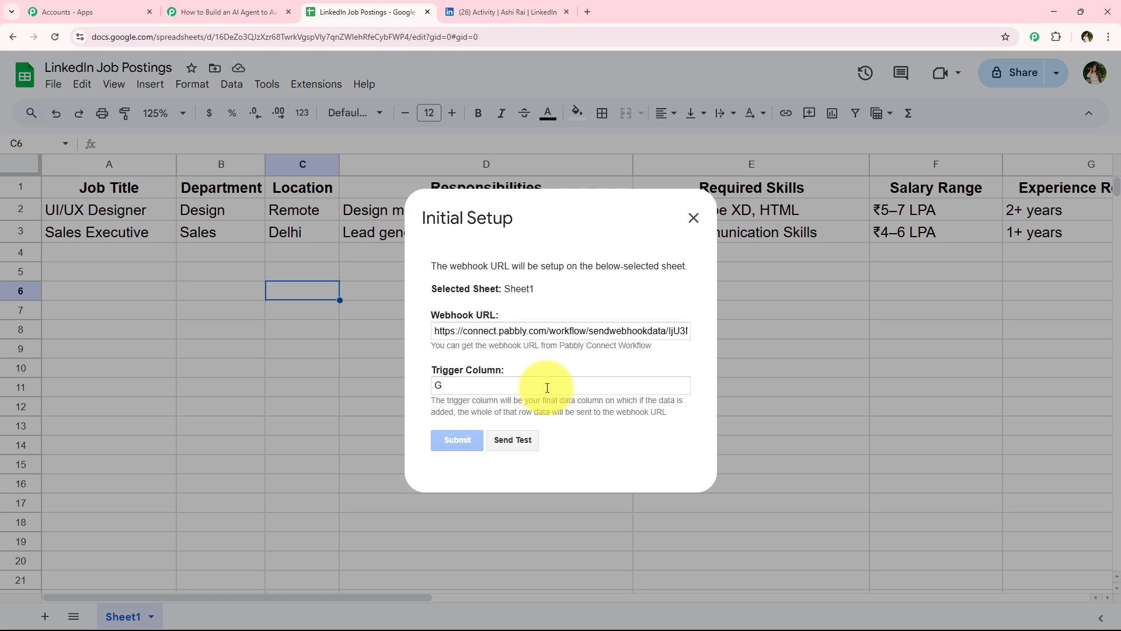
scroll(522, 409, "down", 1)
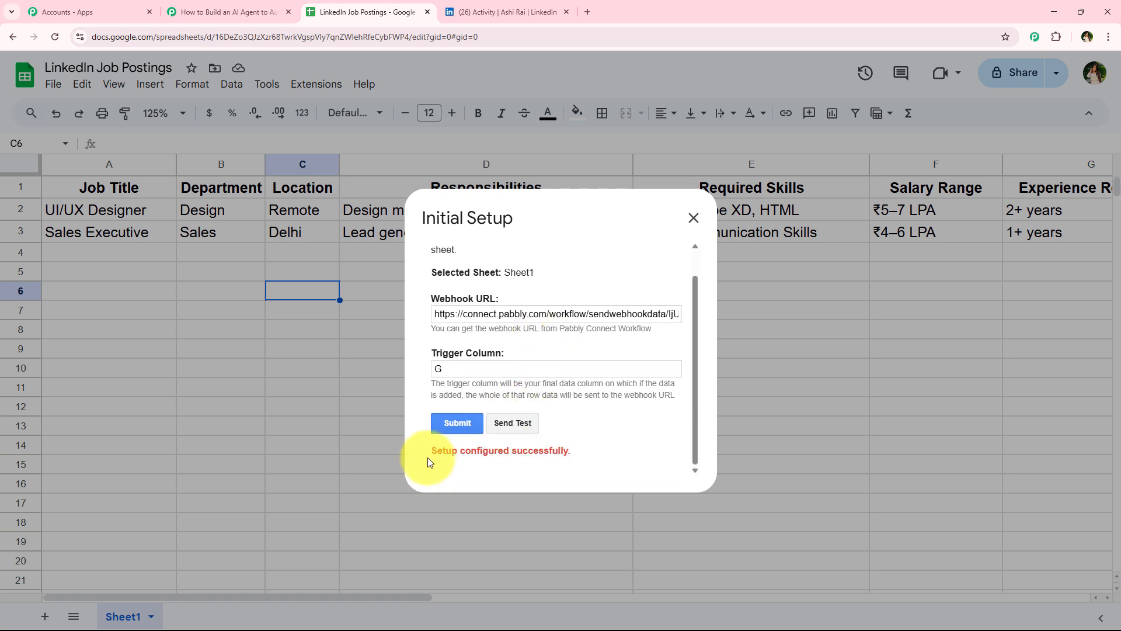
left_click_drag(430, 453, 571, 451)
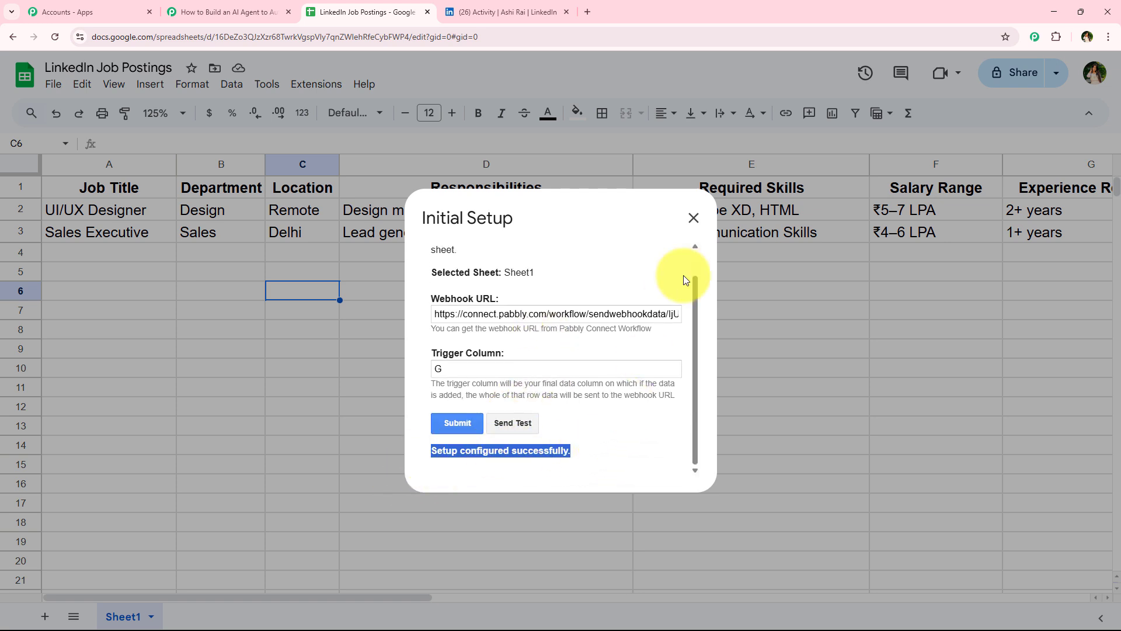
left_click(694, 219)
Step: Review the webhook setup instructions and test-record note in the Pabbly Connect trigger
left_click(234, 11)
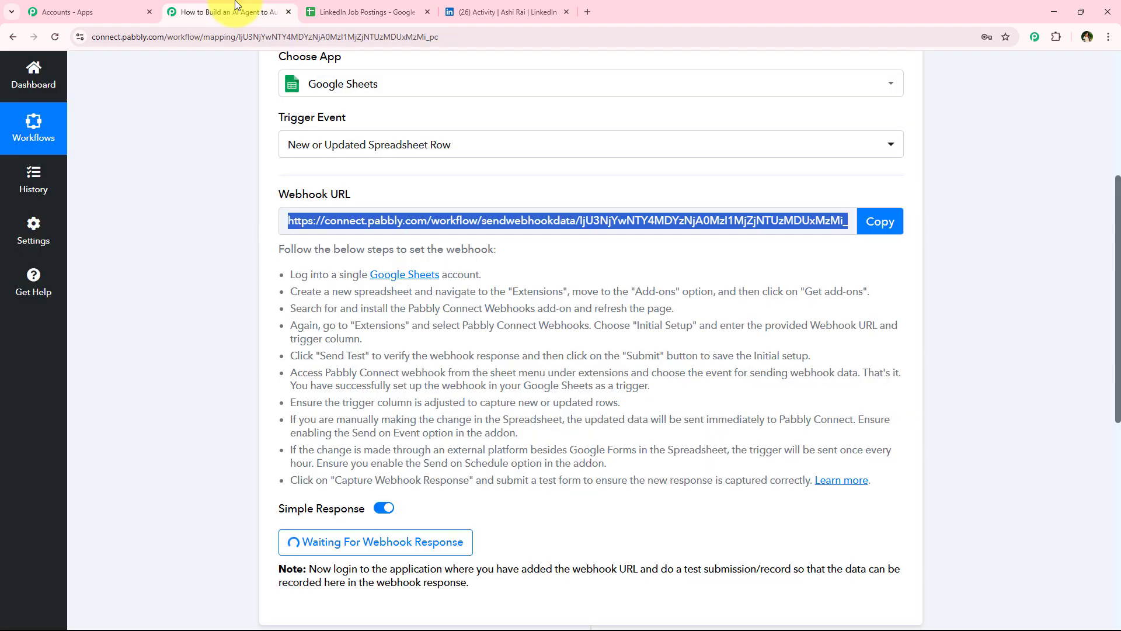
scroll(146, 354, "up", 1)
scroll(146, 350, "up", 1)
scroll(224, 243, "down", 2)
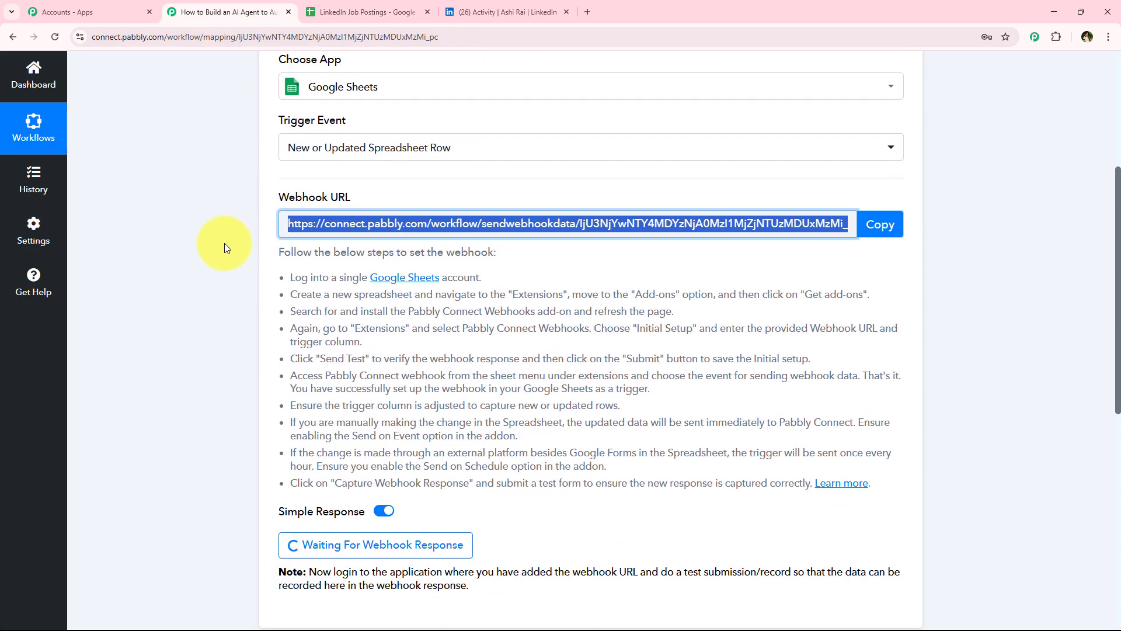
scroll(225, 243, "down", 3)
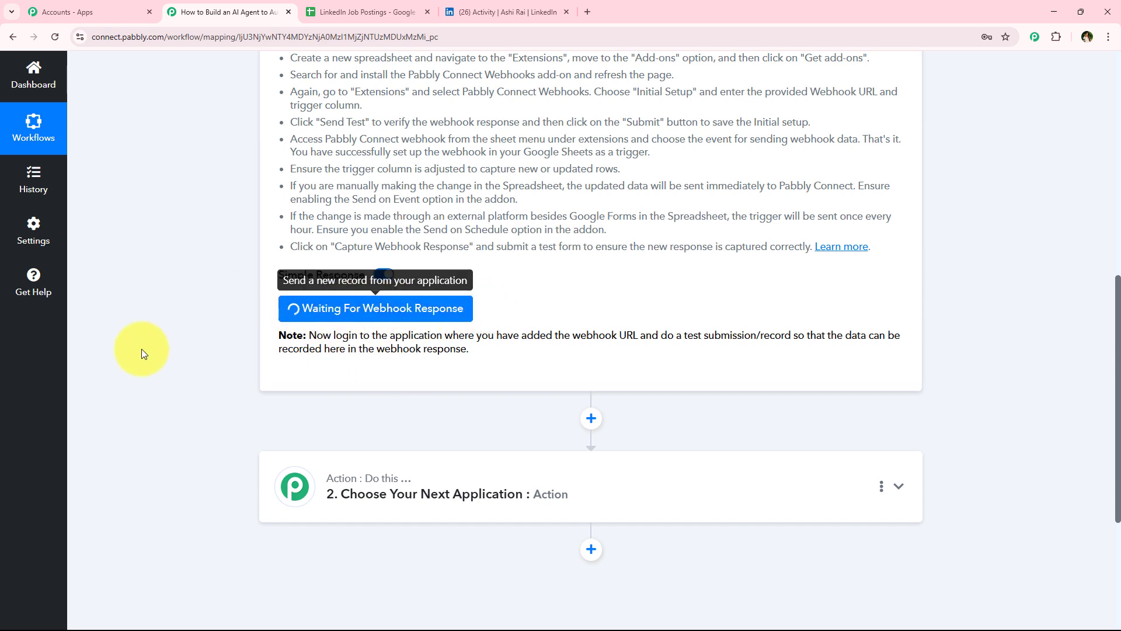
left_click_drag(660, 335, 794, 330)
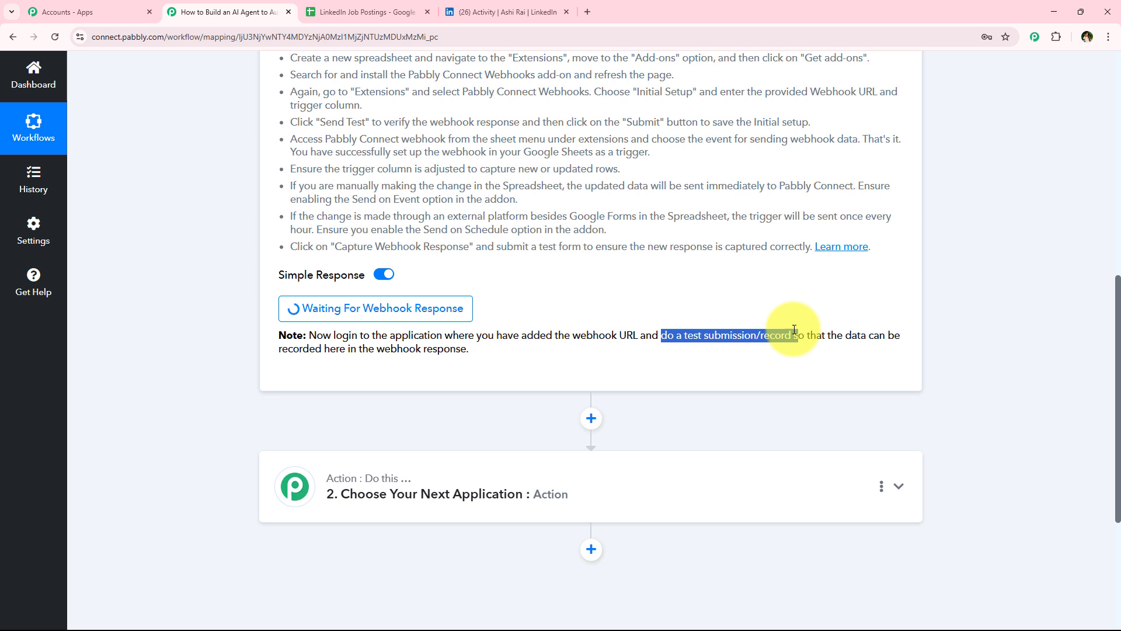
left_click(245, 426)
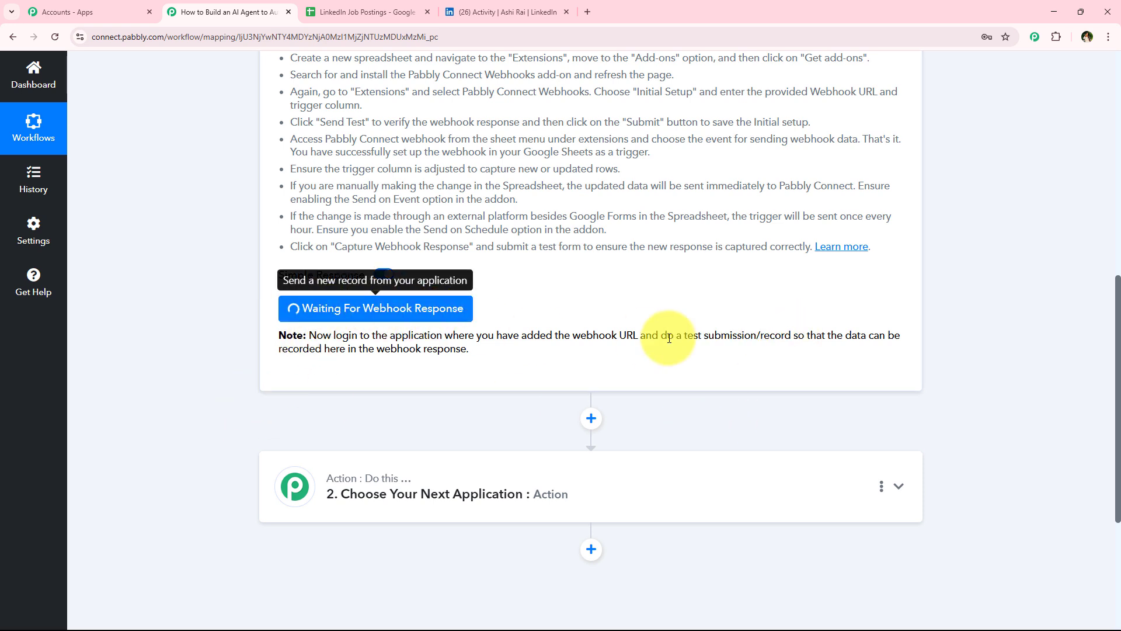
left_click_drag(660, 339, 796, 337)
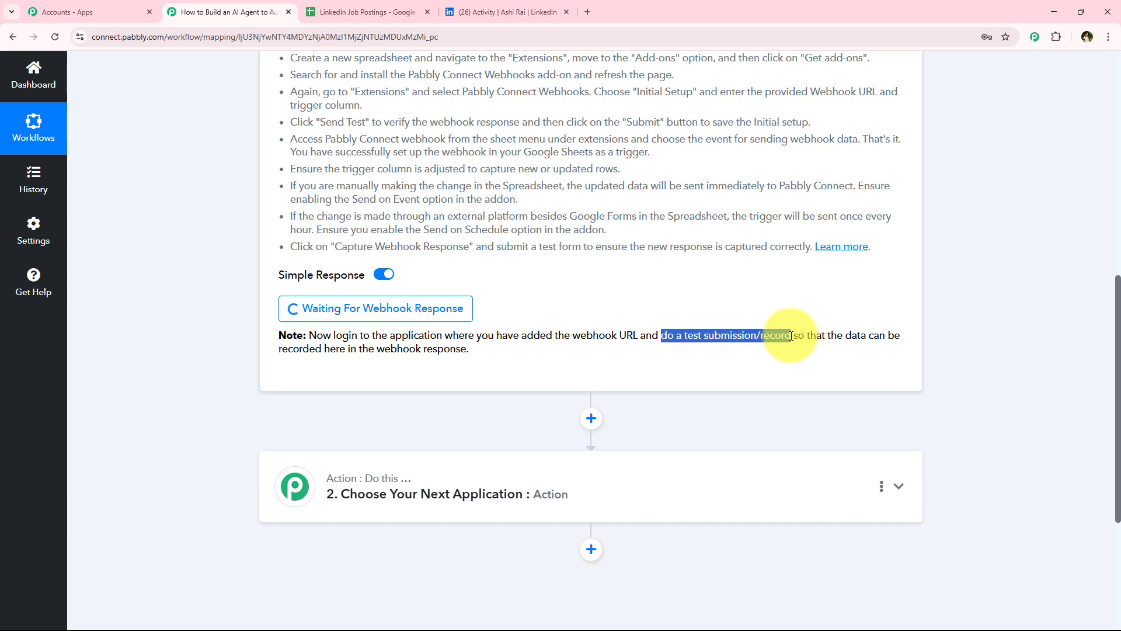
left_click(263, 413)
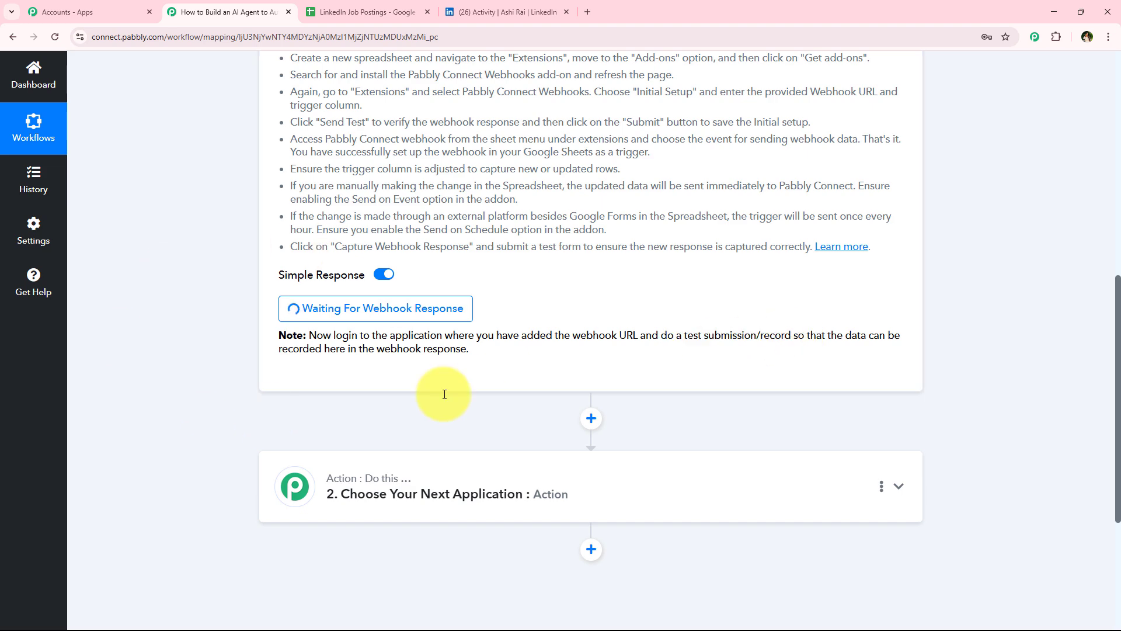
Step: Enable Send On Event in the sheet's Pabbly Connect Webhooks add-on
left_click(399, 7)
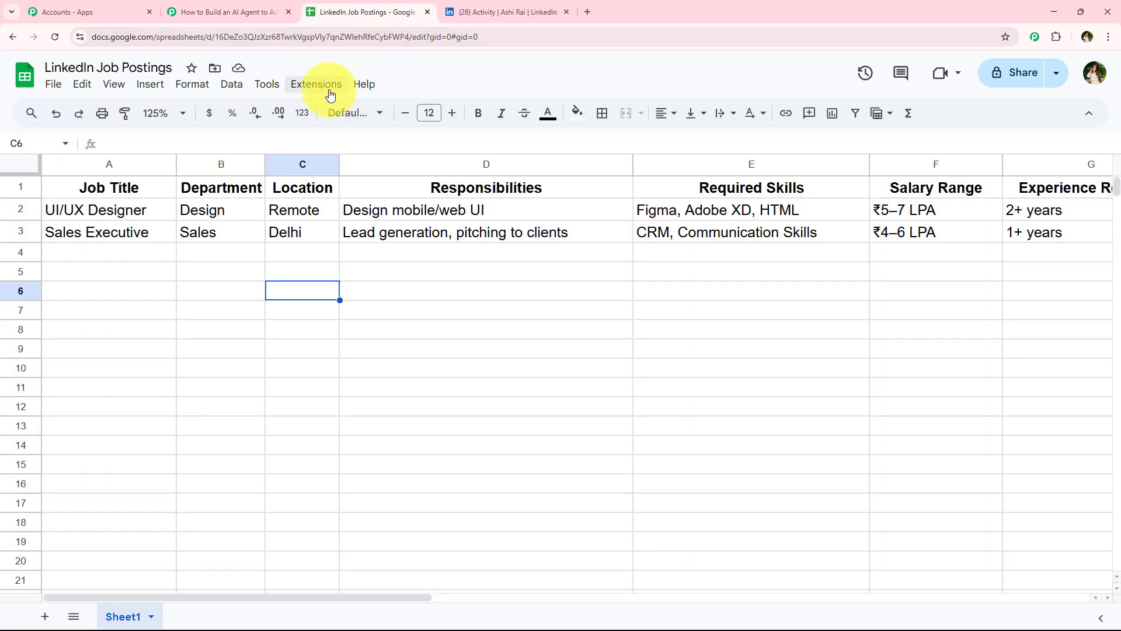
left_click(330, 87)
mouse_move(334, 250)
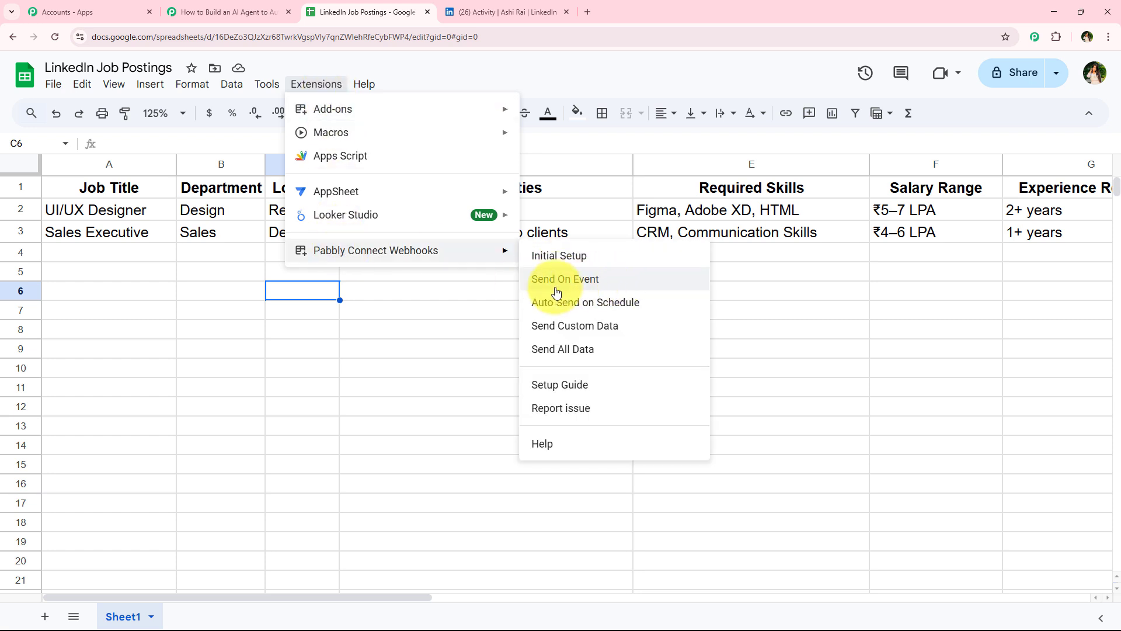
left_click(605, 291)
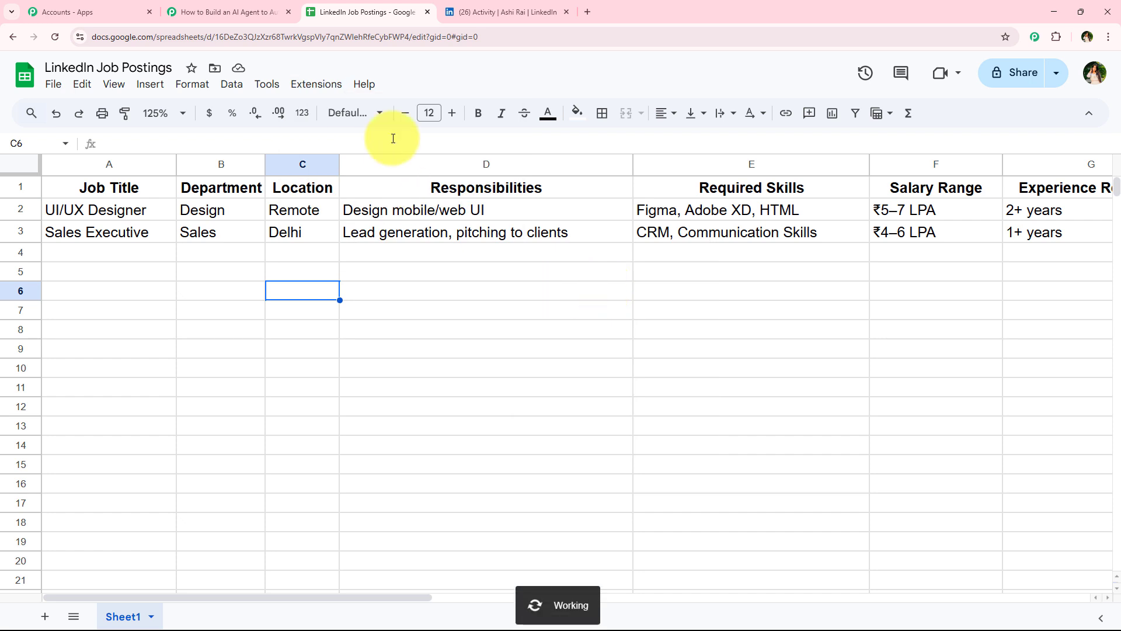
Step: Check the Send On Event option in the Pabbly Connect Webhooks menu
left_click(309, 83)
mouse_move(328, 250)
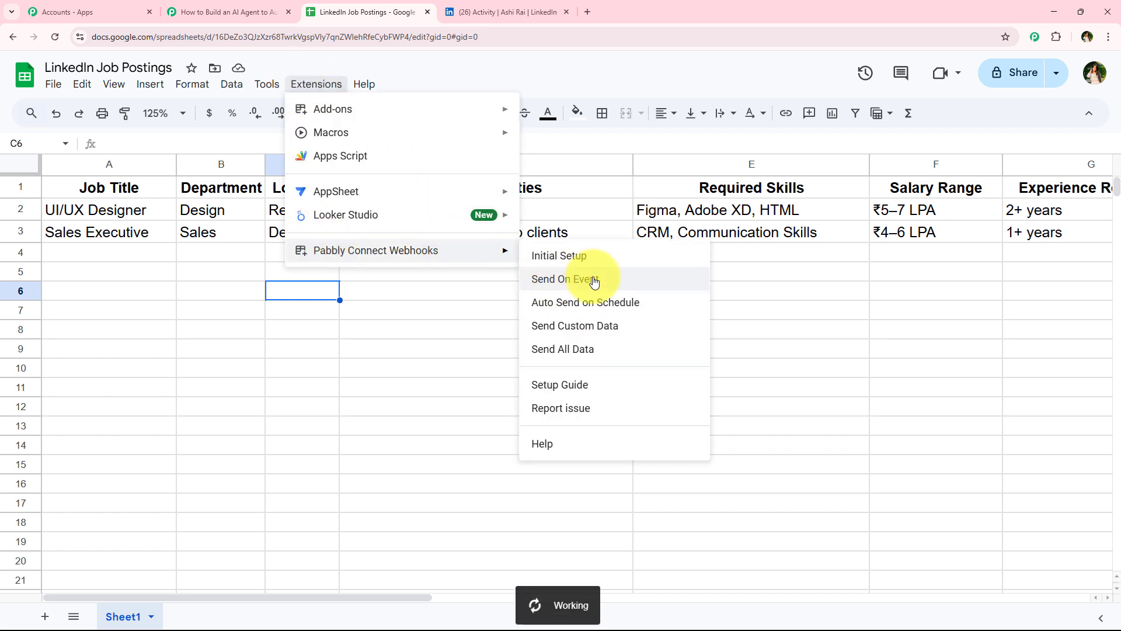
left_click(368, 343)
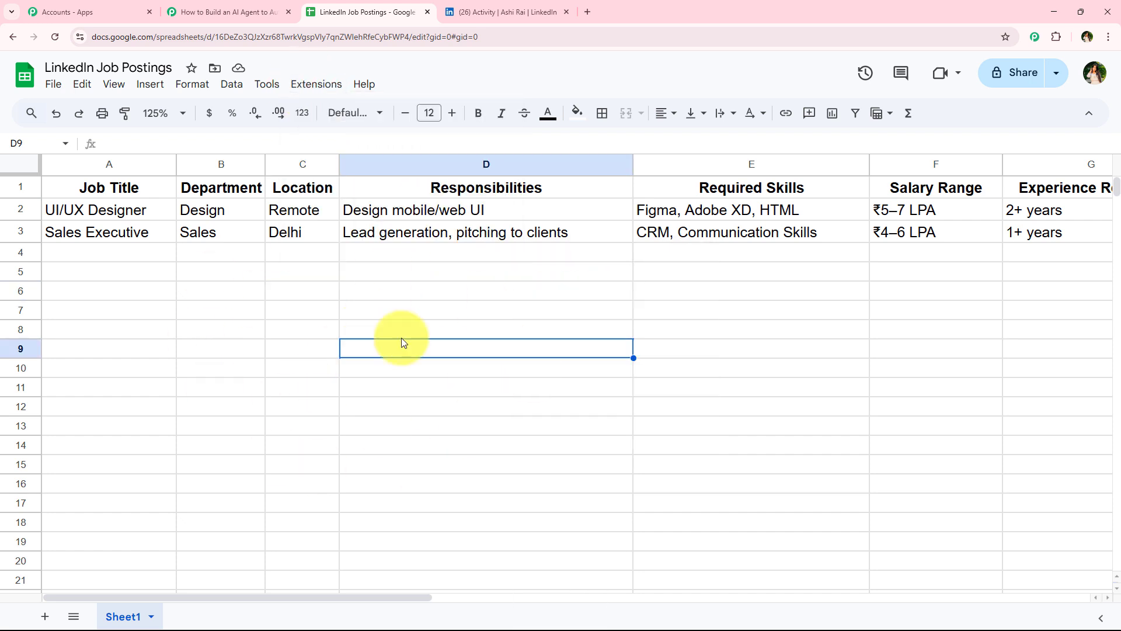
left_click_drag(167, 255, 1009, 256)
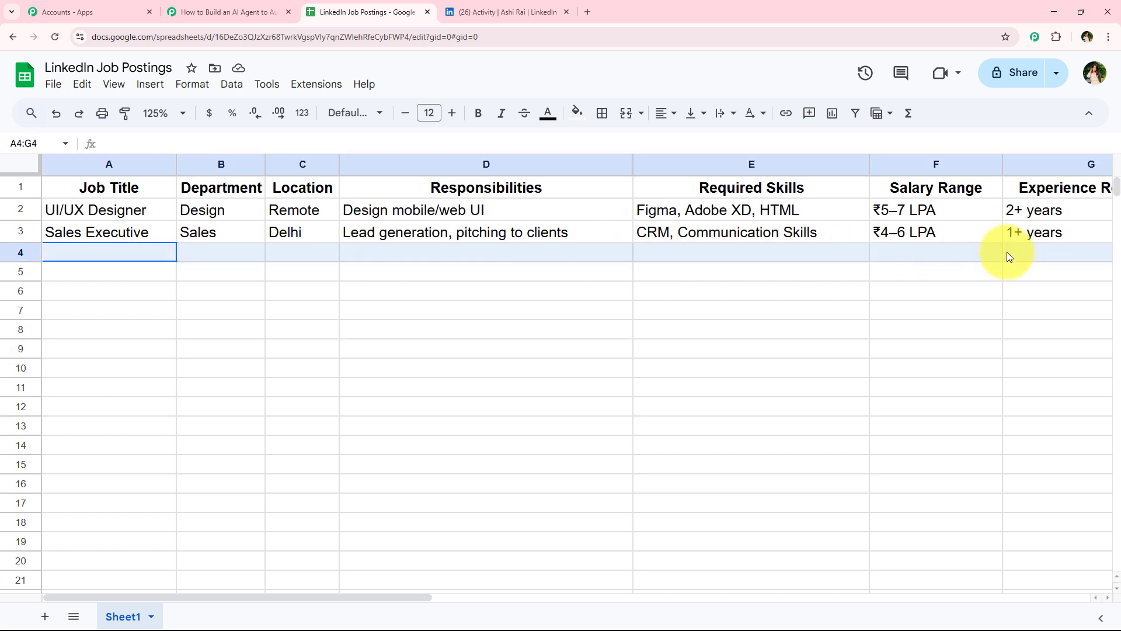
left_click(338, 366)
left_click(314, 84)
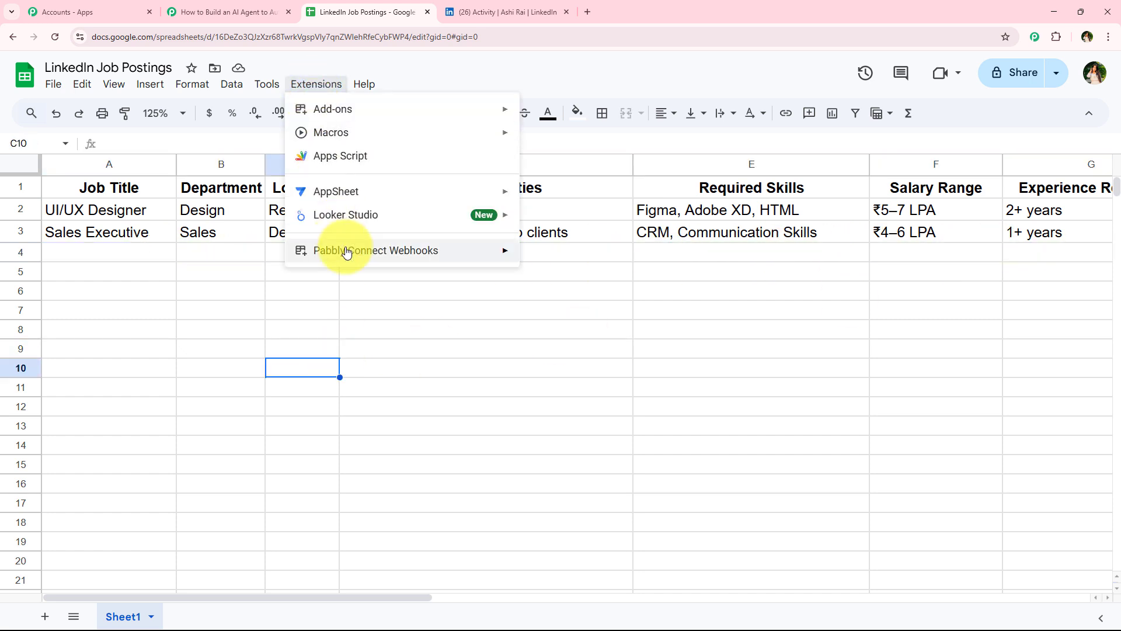
mouse_move(330, 250)
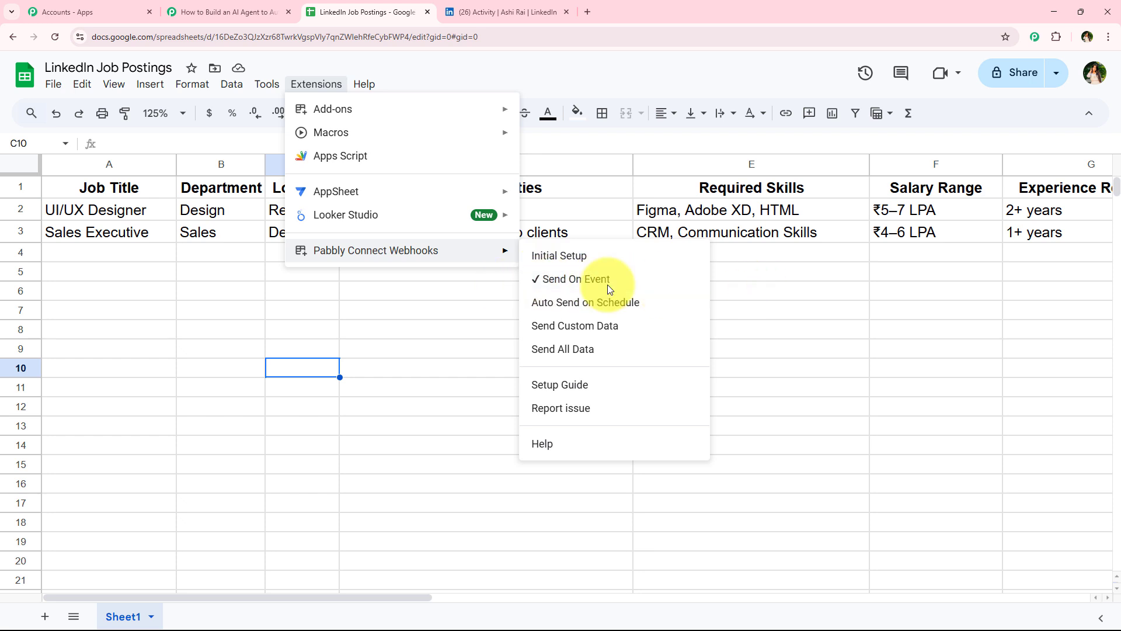
left_click(322, 289)
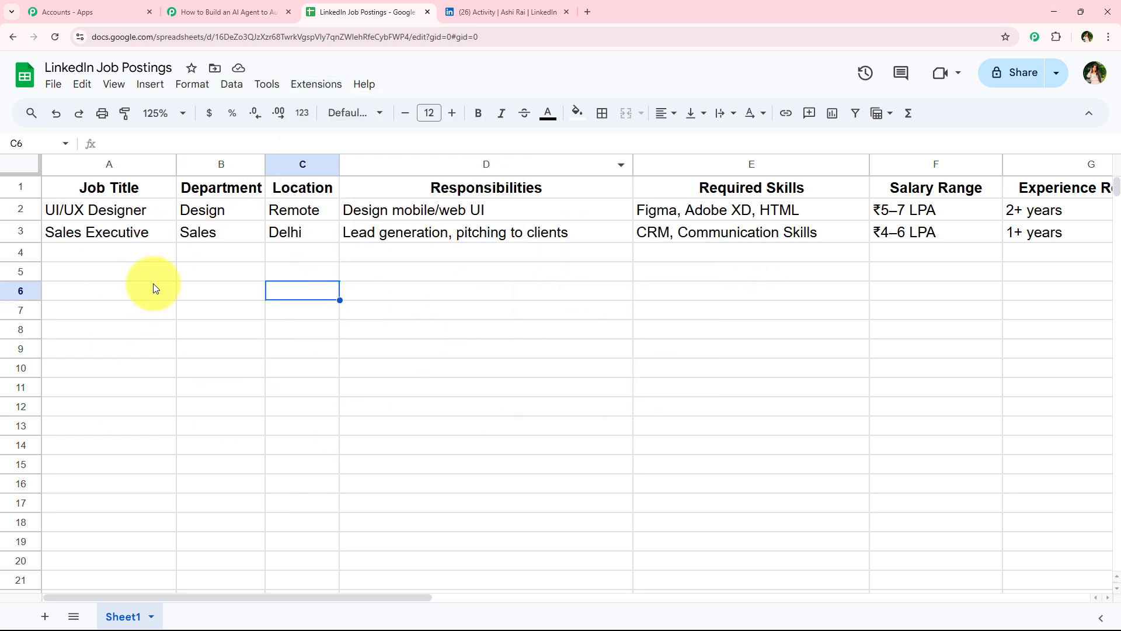
left_click_drag(120, 248, 1046, 253)
left_click(252, 352)
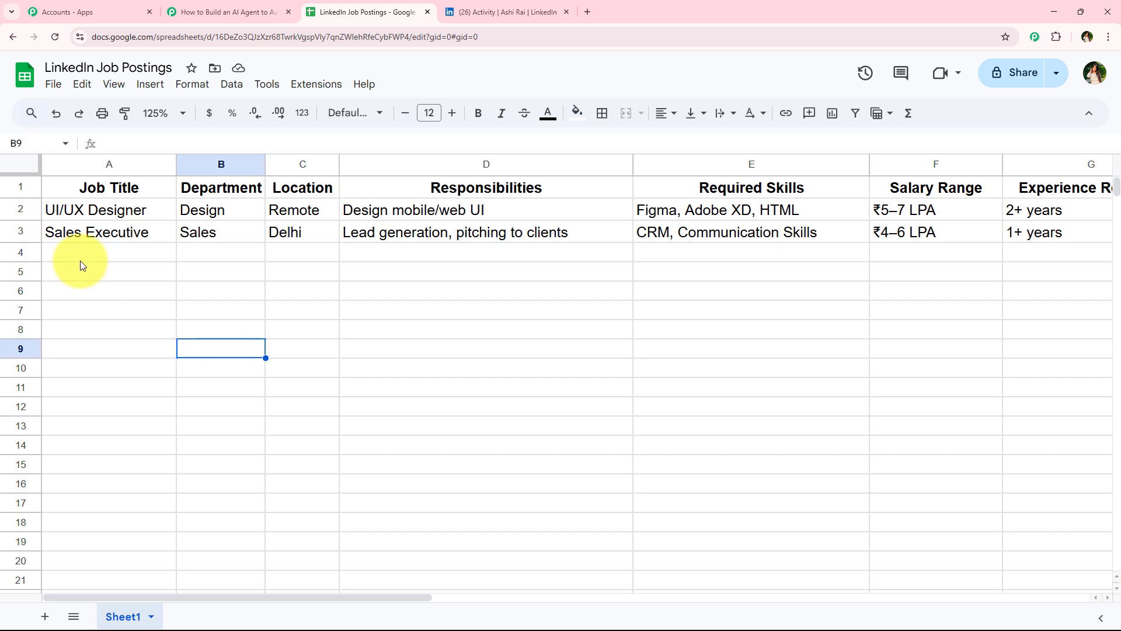
left_click(233, 258)
left_click(468, 258)
left_click(650, 260)
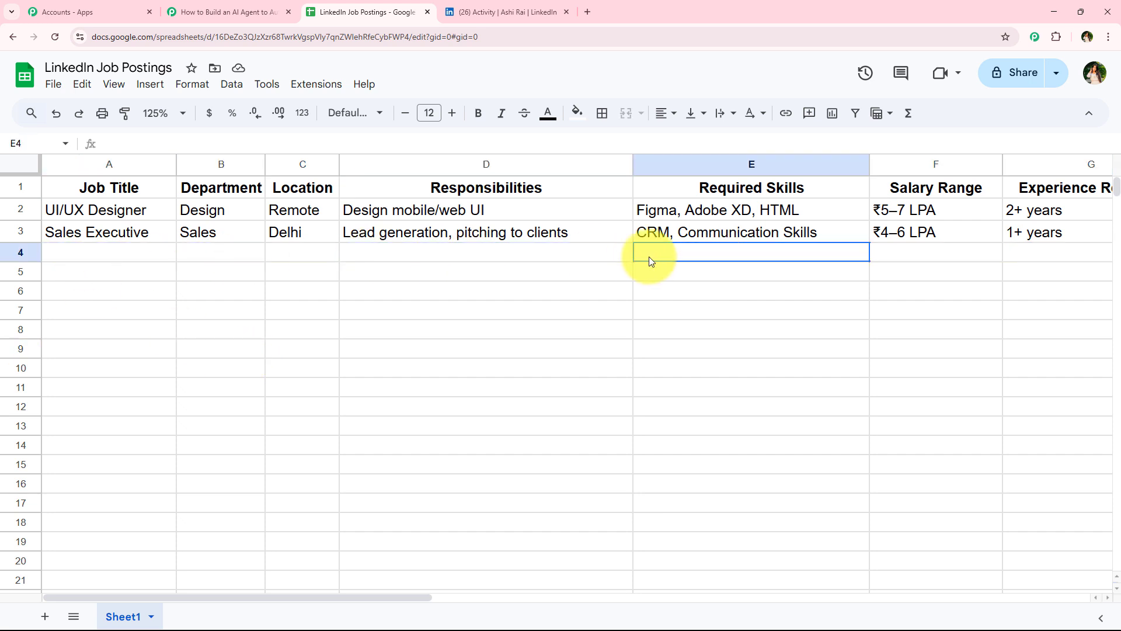
left_click(87, 252)
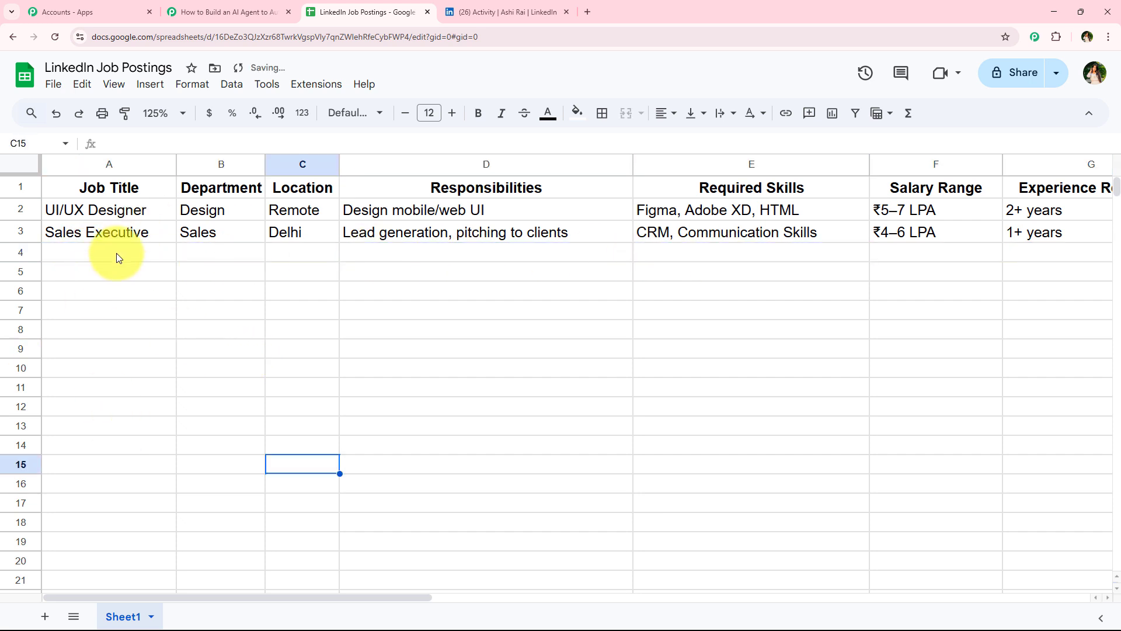
Step: Add row 4: Content Marketer, Marketing, Remote, Create and manage blog content, SEO, Copywriting, WordPress, ₹4–6 LPA, 2+ years
left_click(116, 253)
type("Content Marketer")
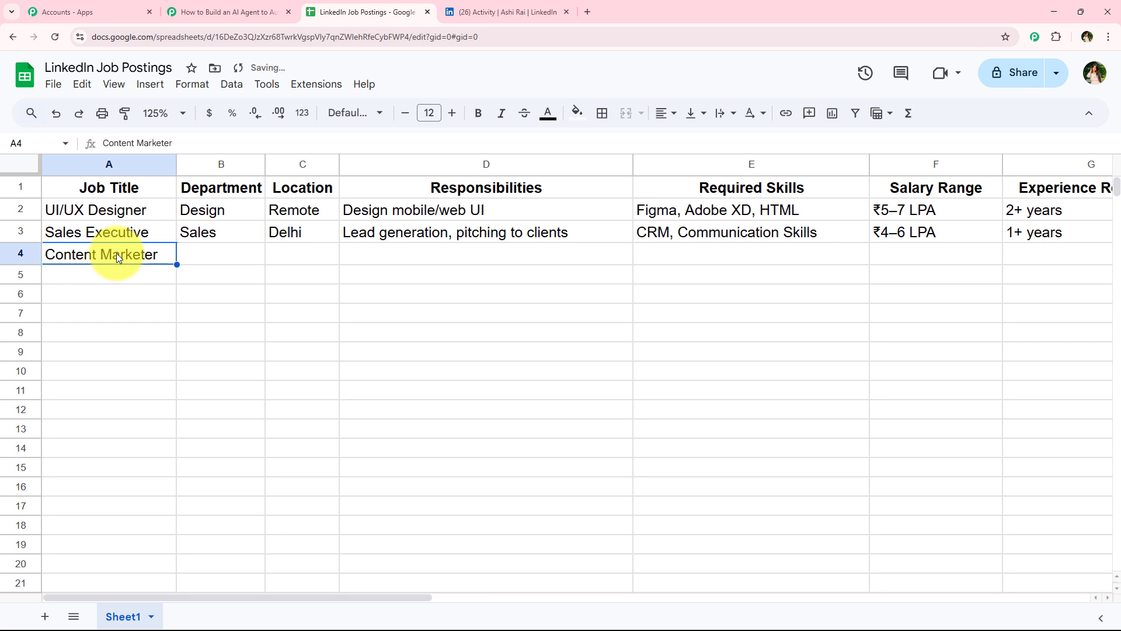
key("Tab")
type("Marketing")
key("Tab")
type("Remote")
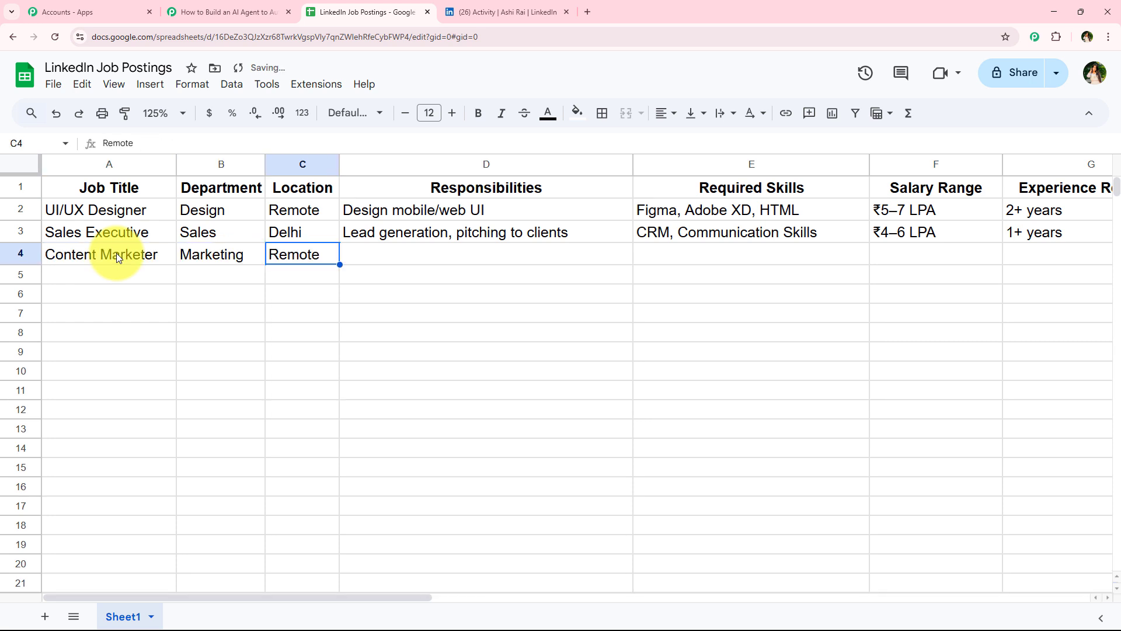
key("Tab")
type("Create and manage blog content")
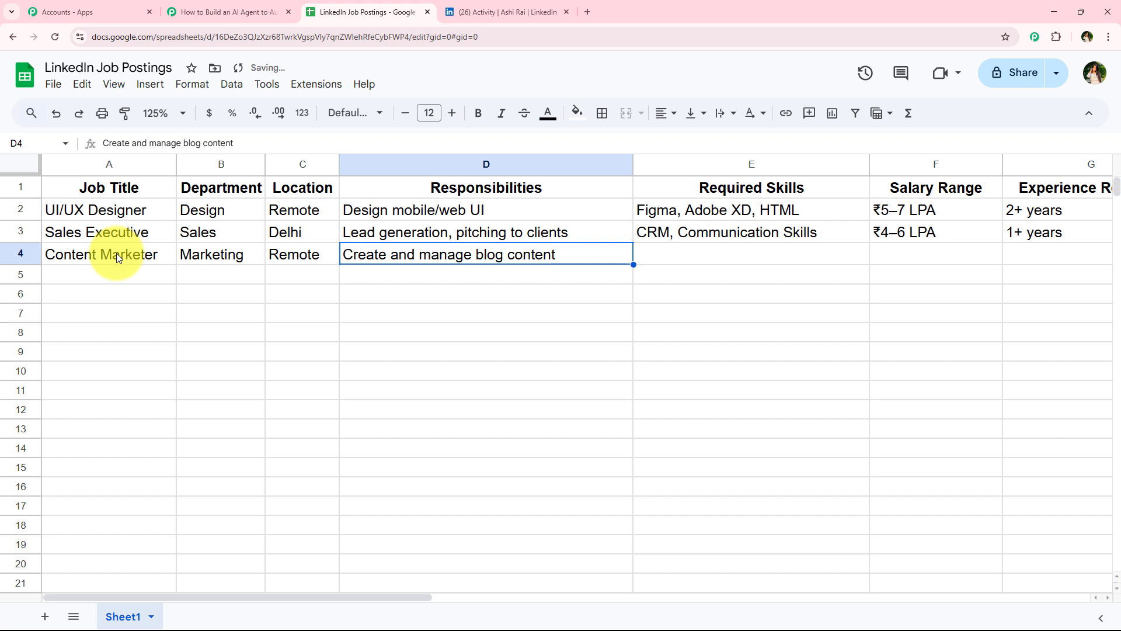
key("Tab")
type("SEO, Copywriting, WordPress")
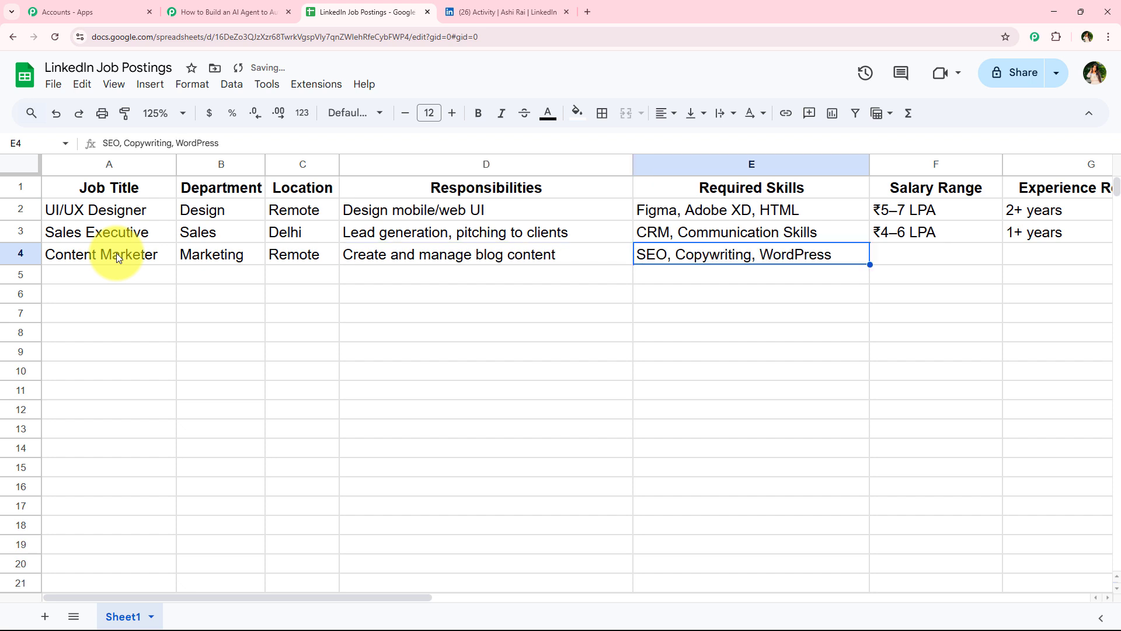
key("Tab")
type("₹4–6 LPA")
key("Tab")
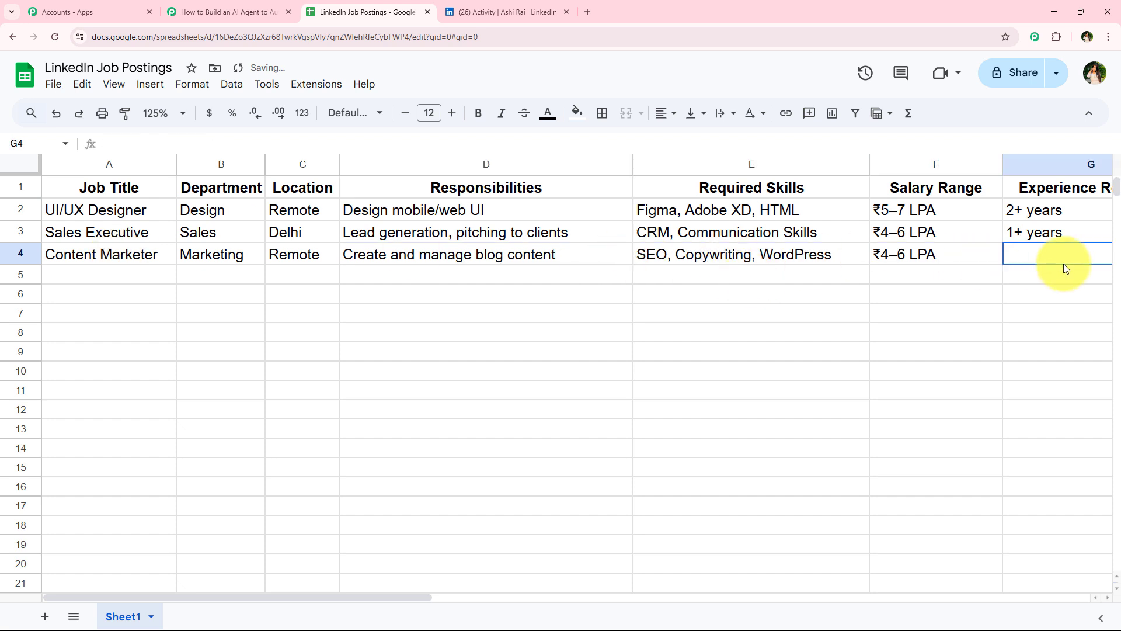
type("2+ years")
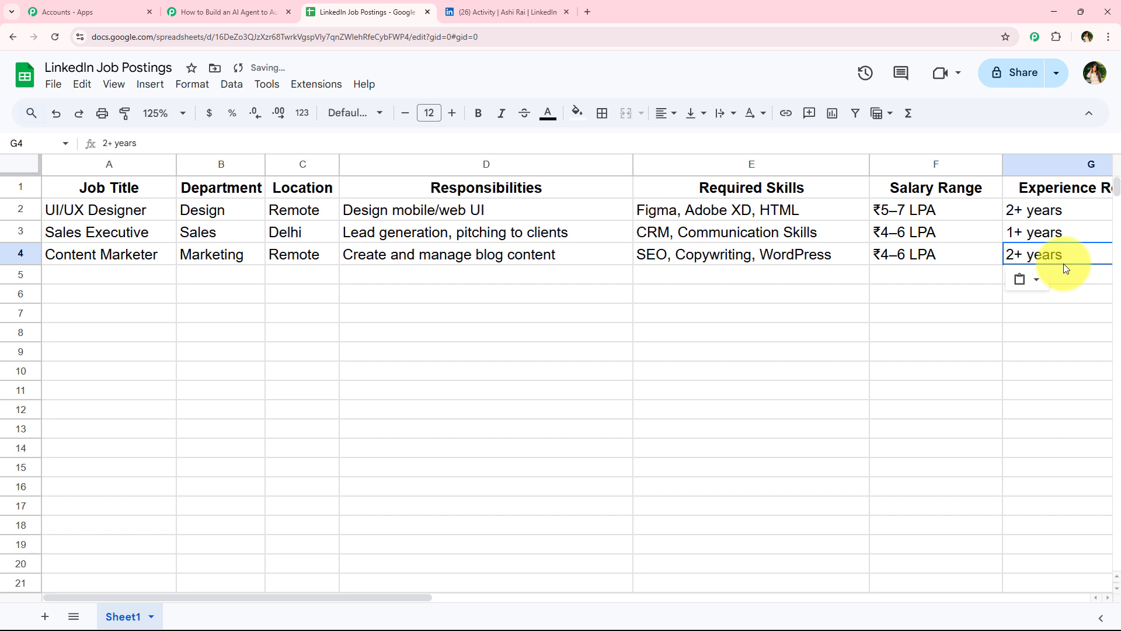
Step: Review the webhook response fields captured for the new row in the Google Sheets trigger
left_click(894, 353)
left_click_drag(398, 602, 538, 608)
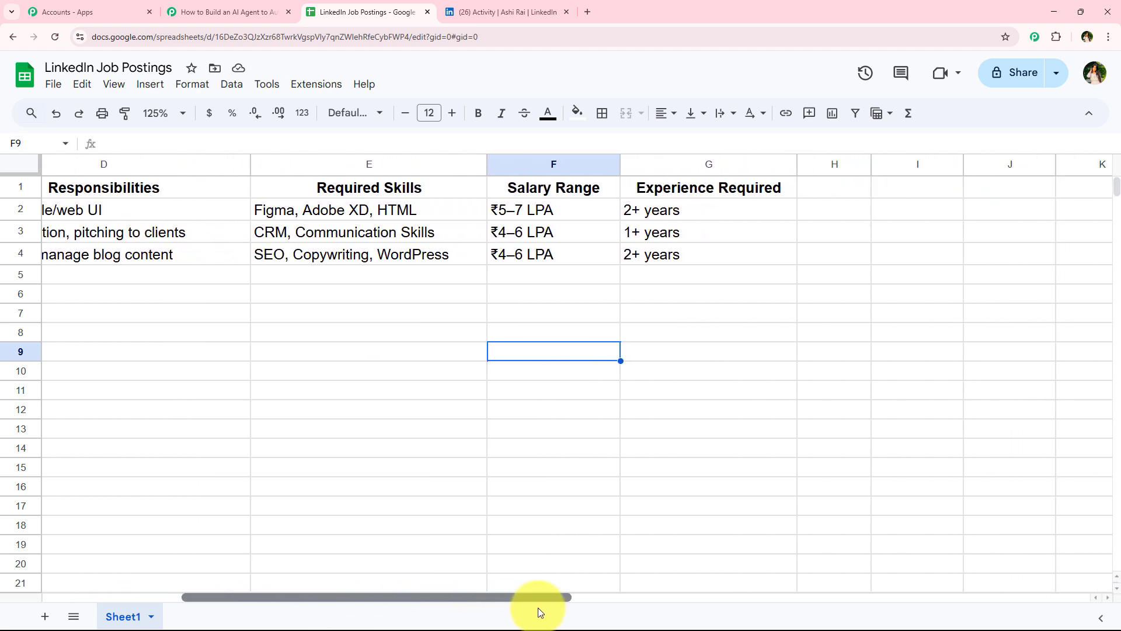
left_click(236, 7)
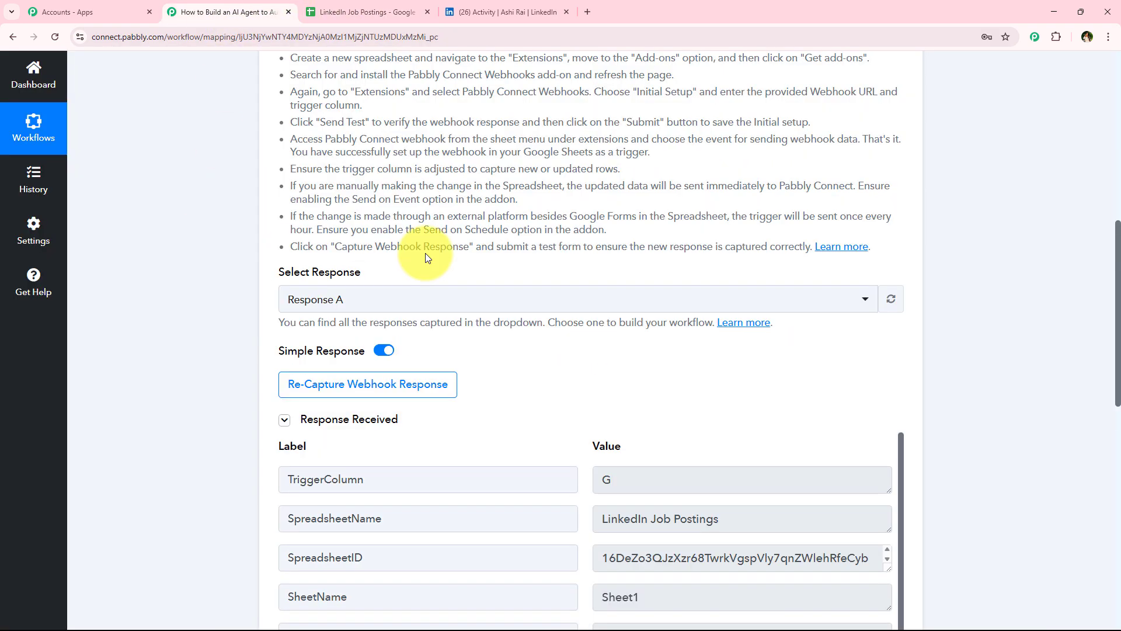
scroll(213, 190, "down", 5)
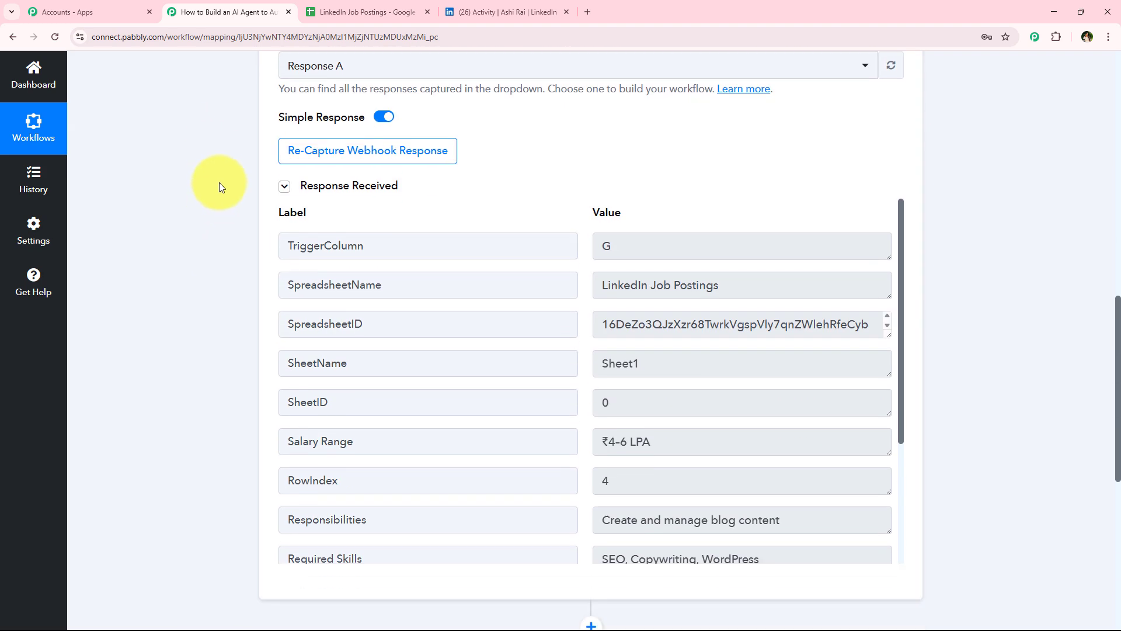
scroll(583, 288, "down", 2)
scroll(583, 288, "down", 2)
scroll(508, 333, "up", 5)
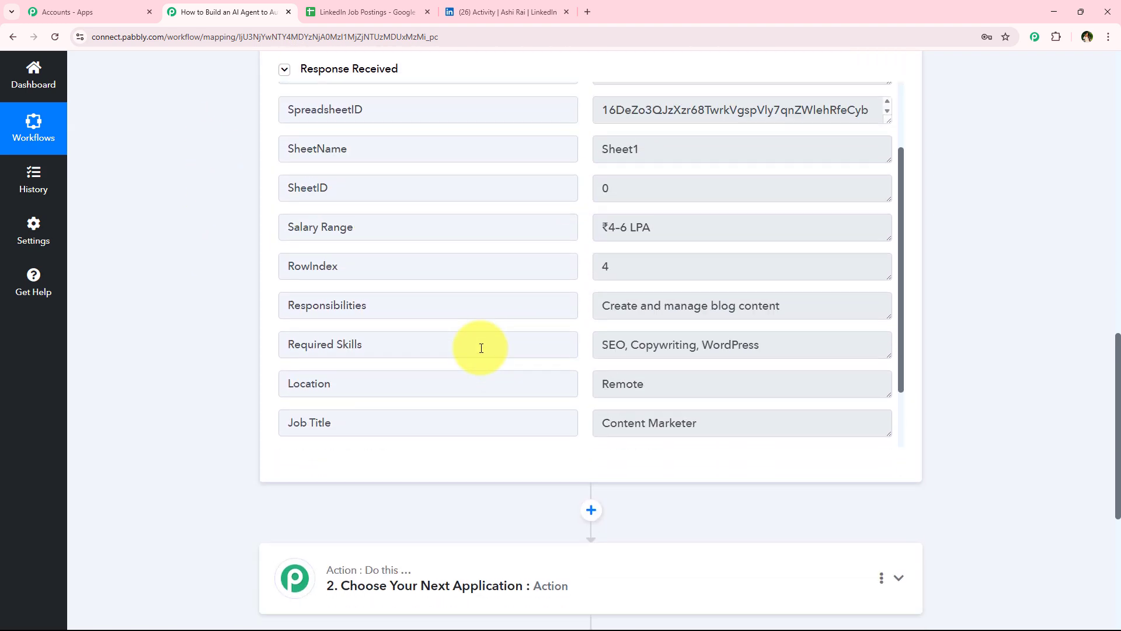
scroll(514, 315, "up", 2)
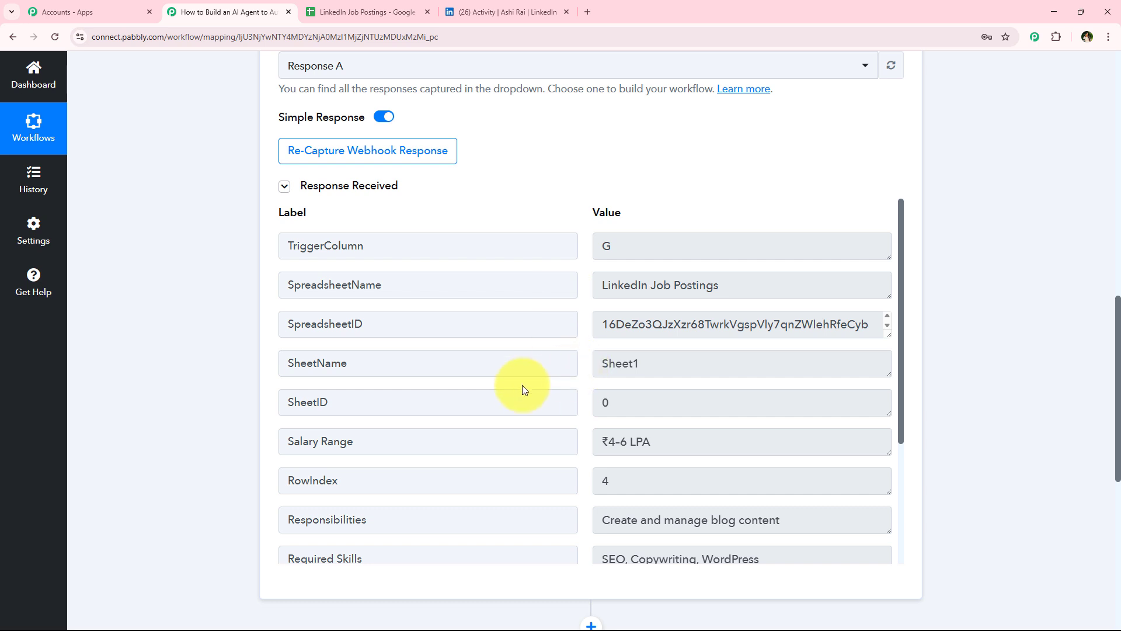
scroll(452, 390, "down", 1)
scroll(452, 389, "down", 1)
left_click(724, 327)
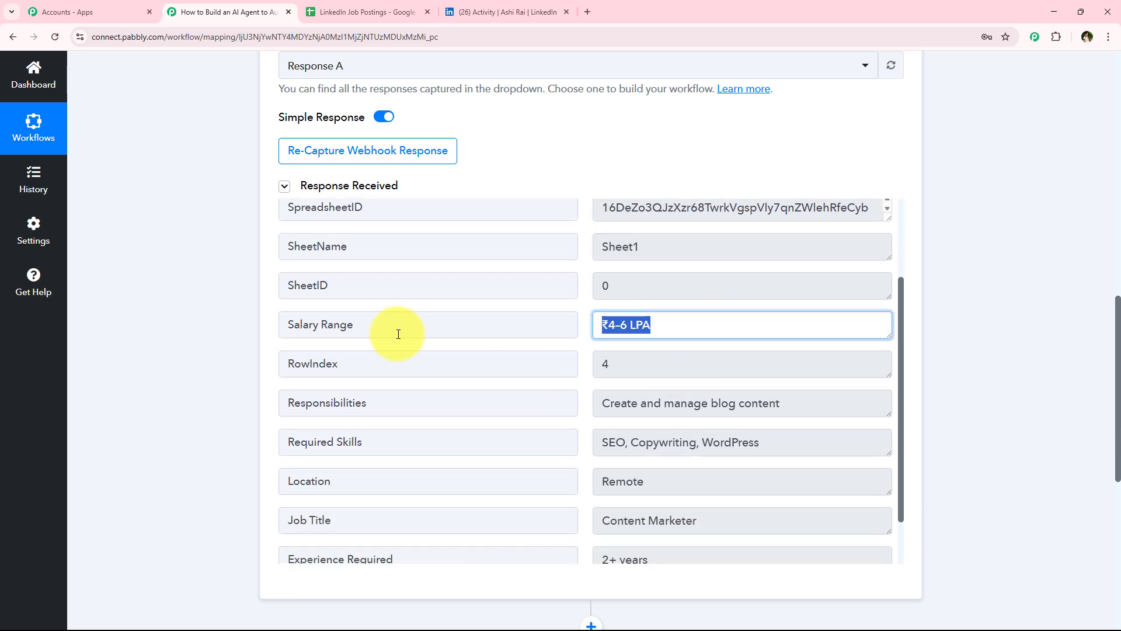
left_click_drag(762, 403, 397, 406)
scroll(537, 383, "down", 2)
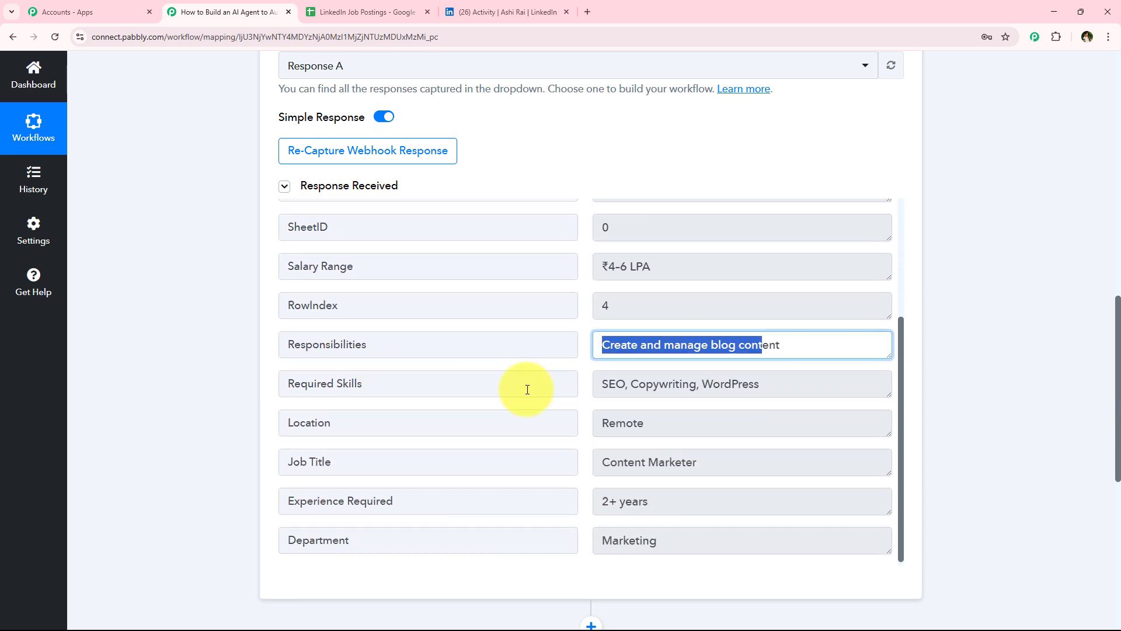
key("Tab")
key("Tab")
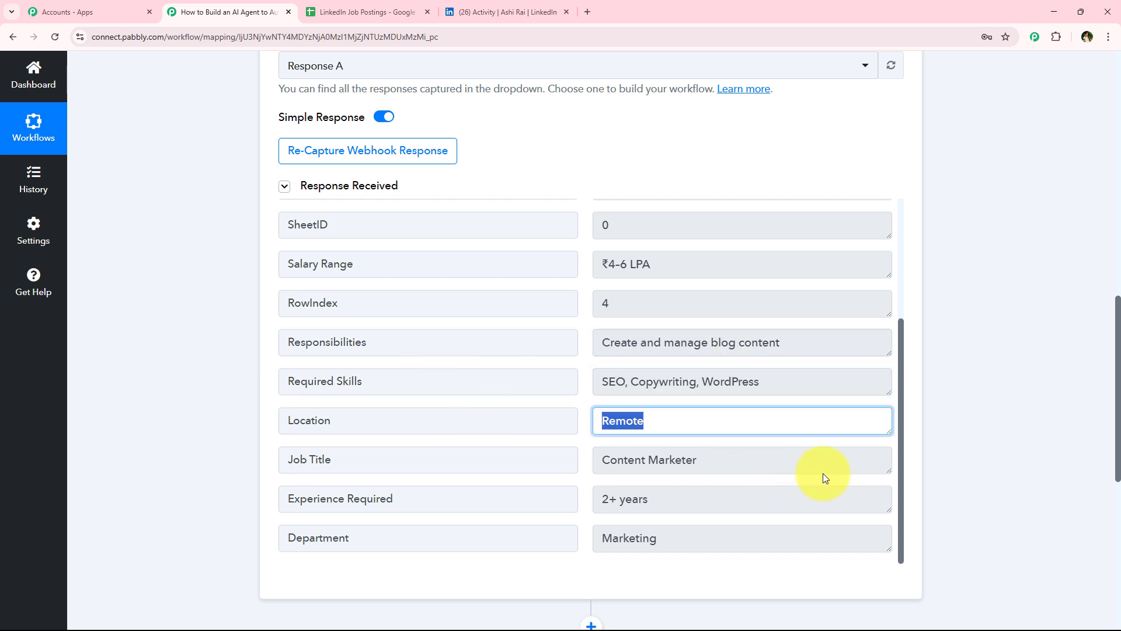
key("Tab")
key("Tab")
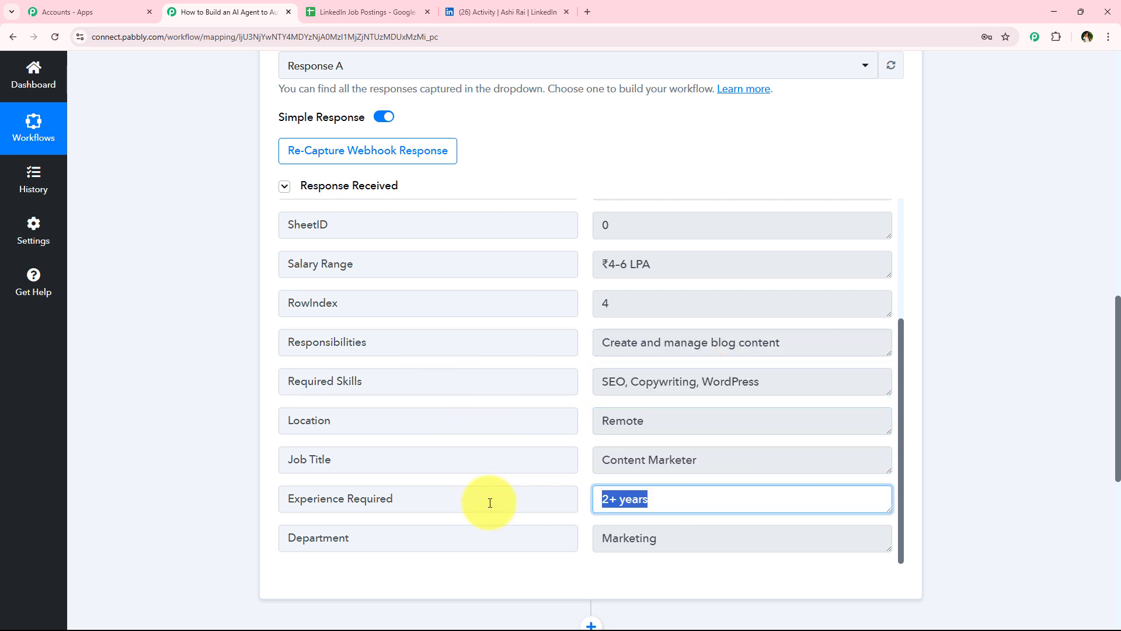
left_click(704, 536)
left_click(534, 537)
left_click(183, 492)
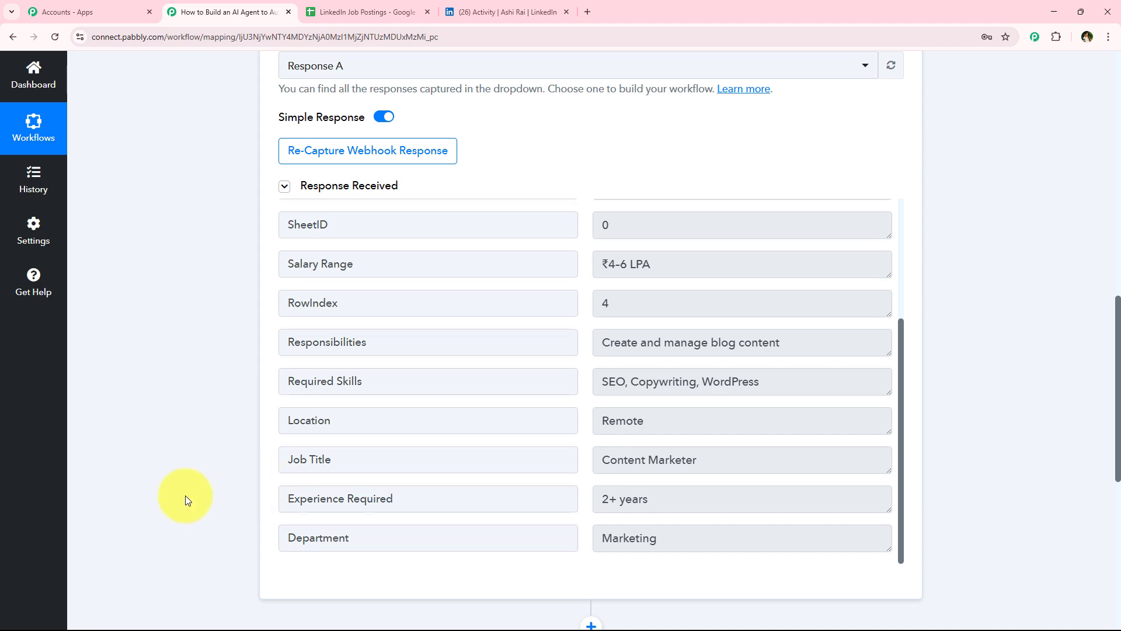
scroll(192, 415, "up", 1)
scroll(192, 414, "up", 15)
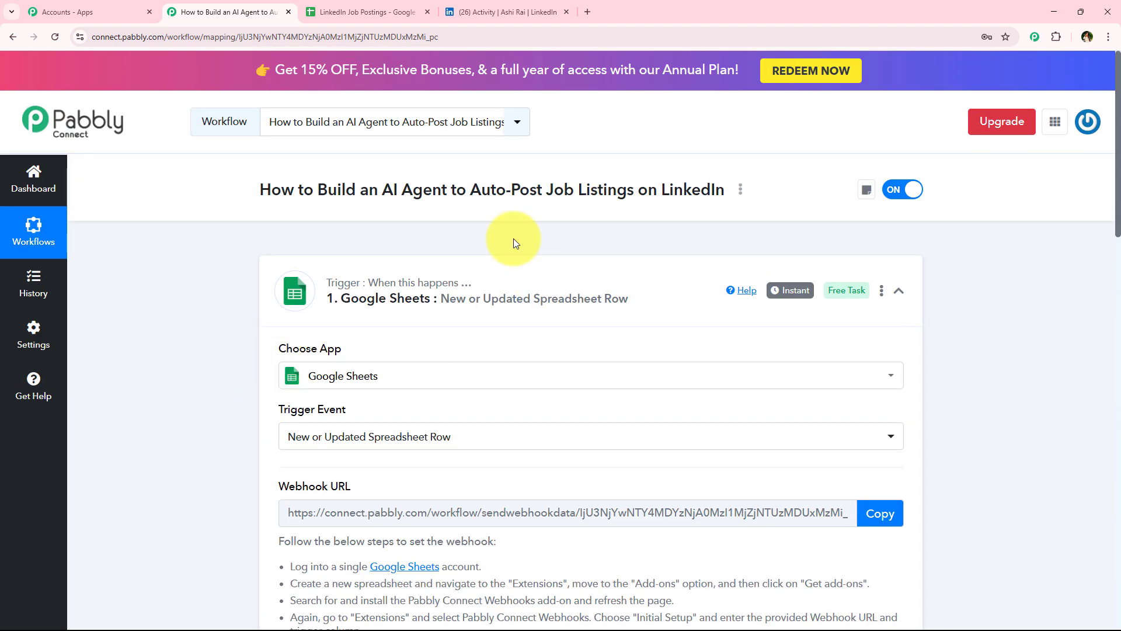
left_click(388, 298)
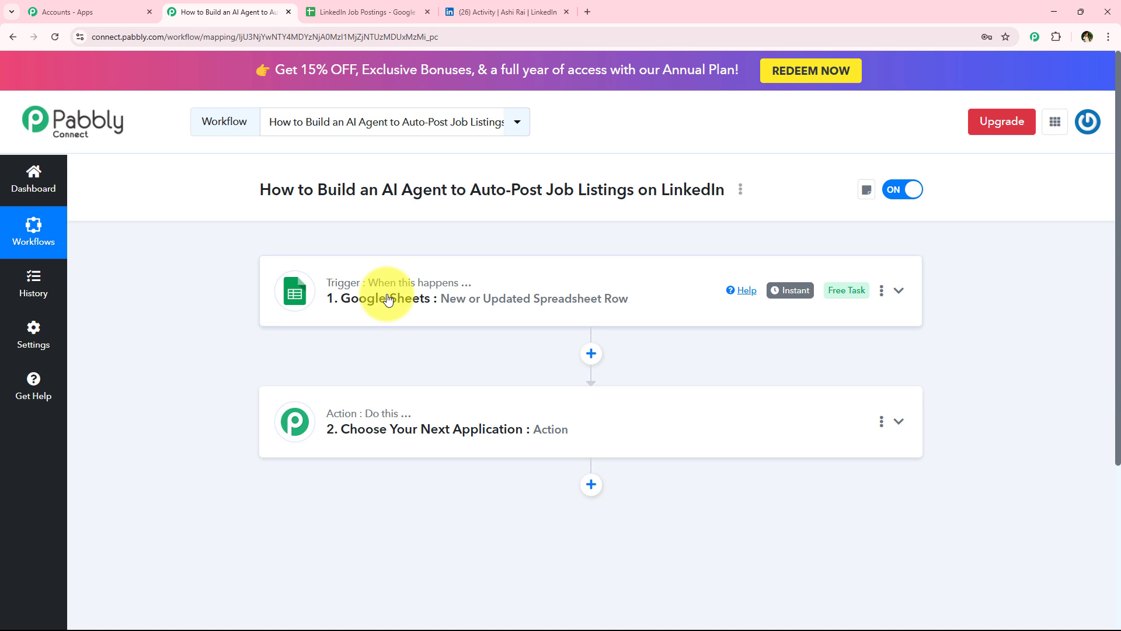
left_click(362, 12)
left_click_drag(130, 275, 178, 275)
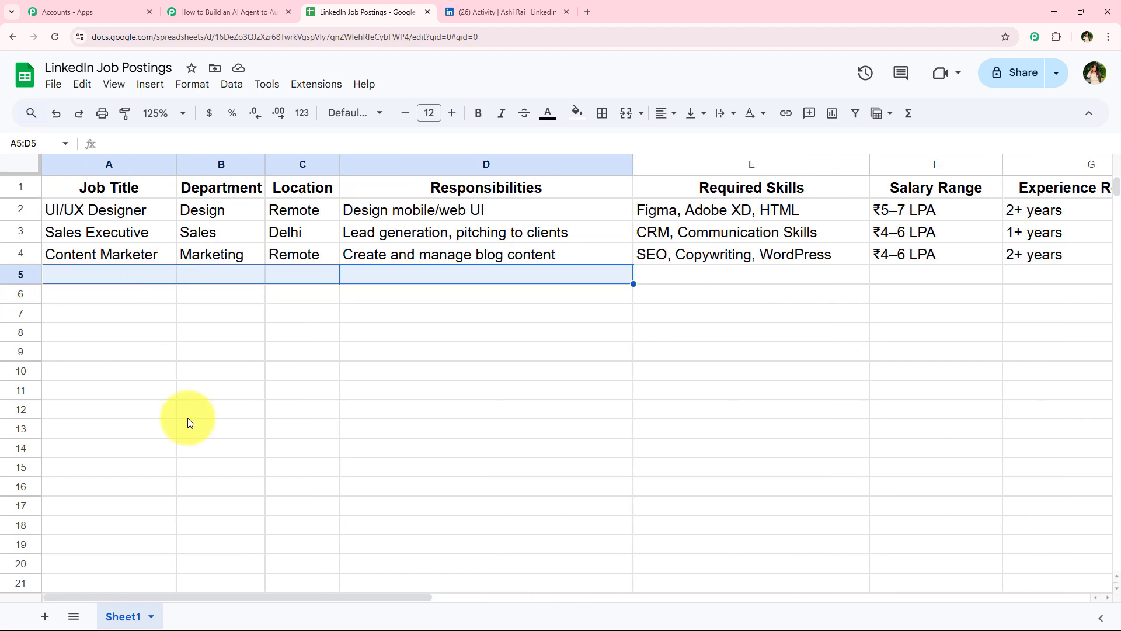
left_click(187, 418)
left_click(187, 11)
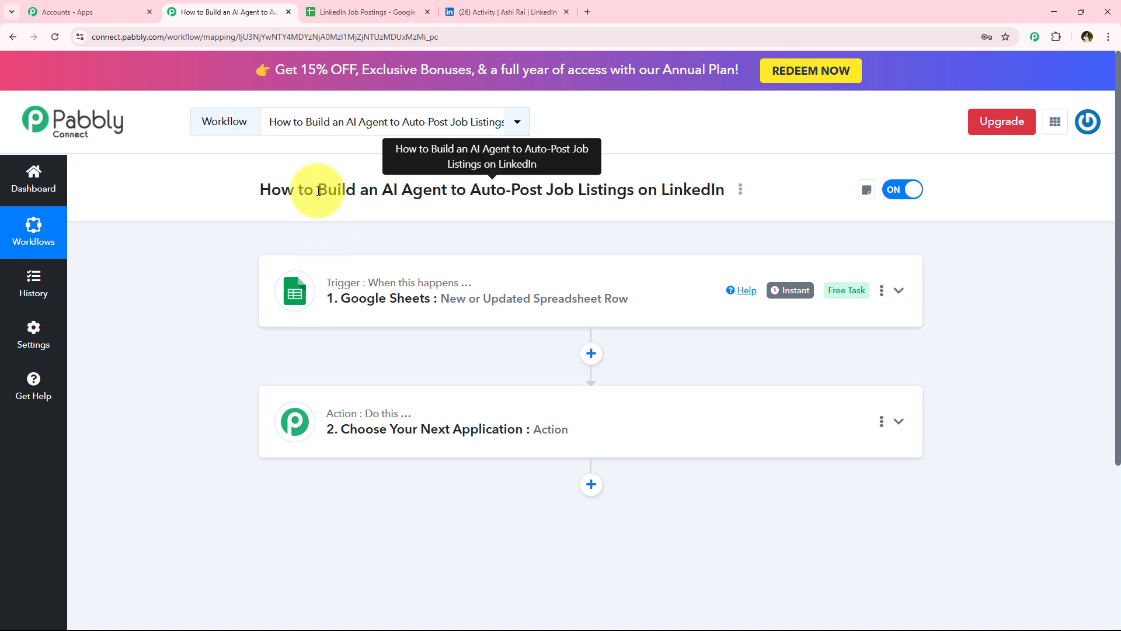
left_click_drag(319, 190, 713, 210)
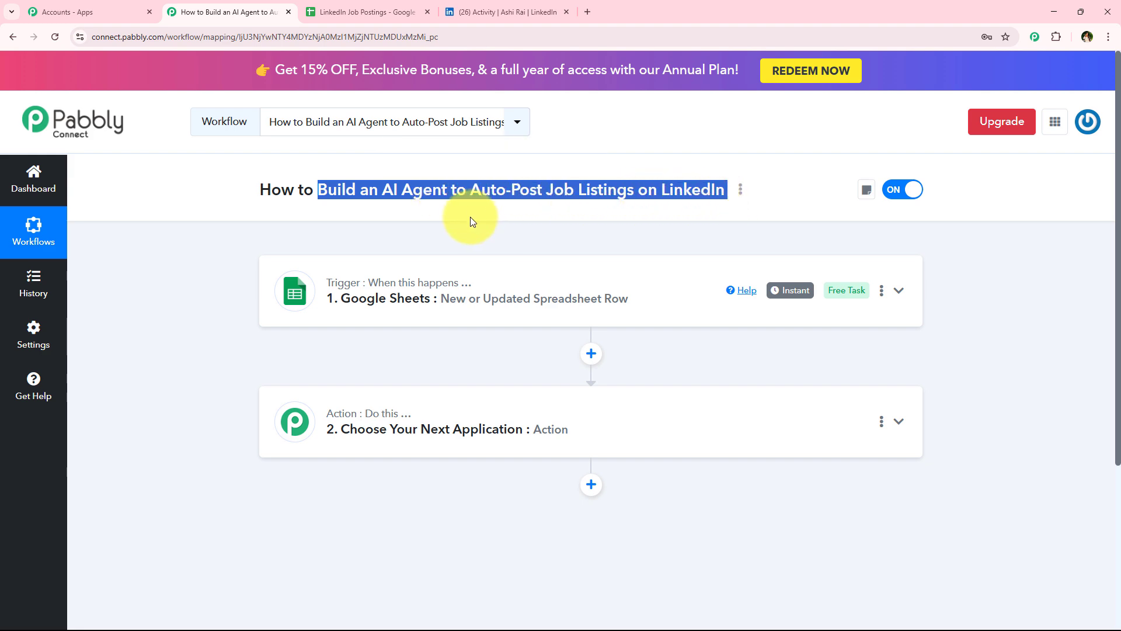
Step: Open the second action step and choose OpenAI (ChatGPT, DALL-E, Whisper) as its app
left_click(342, 448)
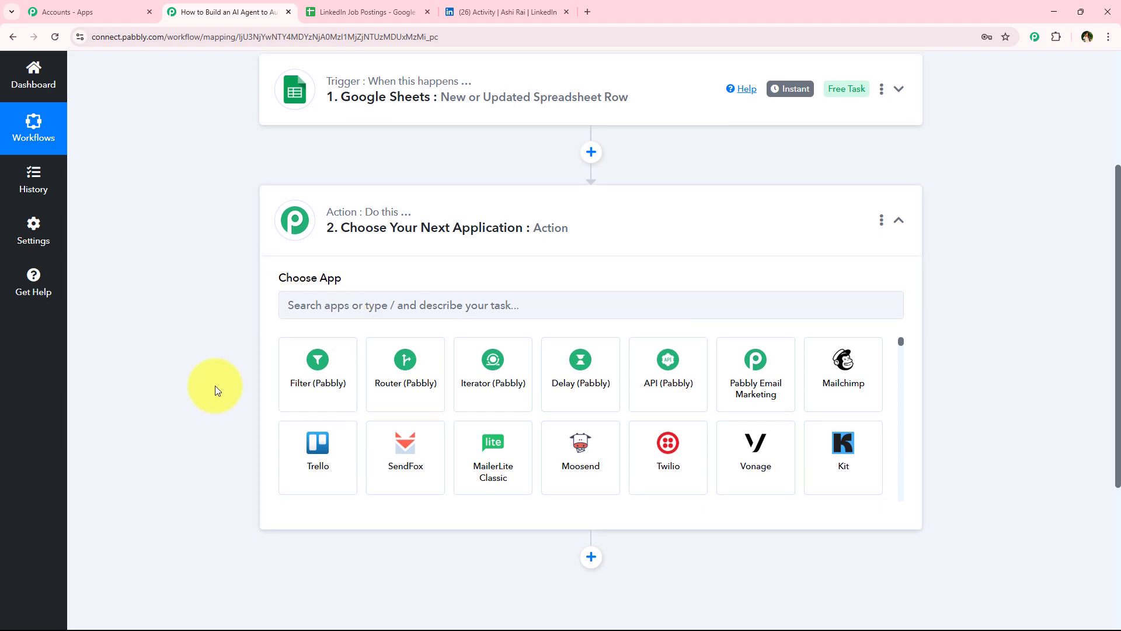
scroll(316, 404, "up", 3)
scroll(443, 405, "down", 2)
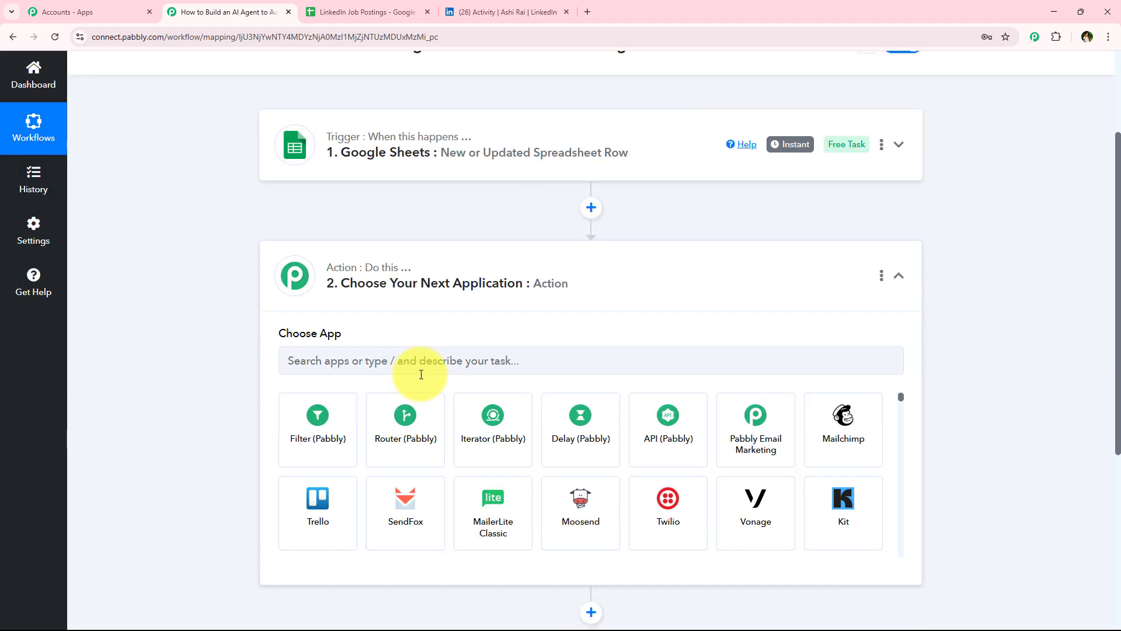
left_click(421, 367)
type("Open")
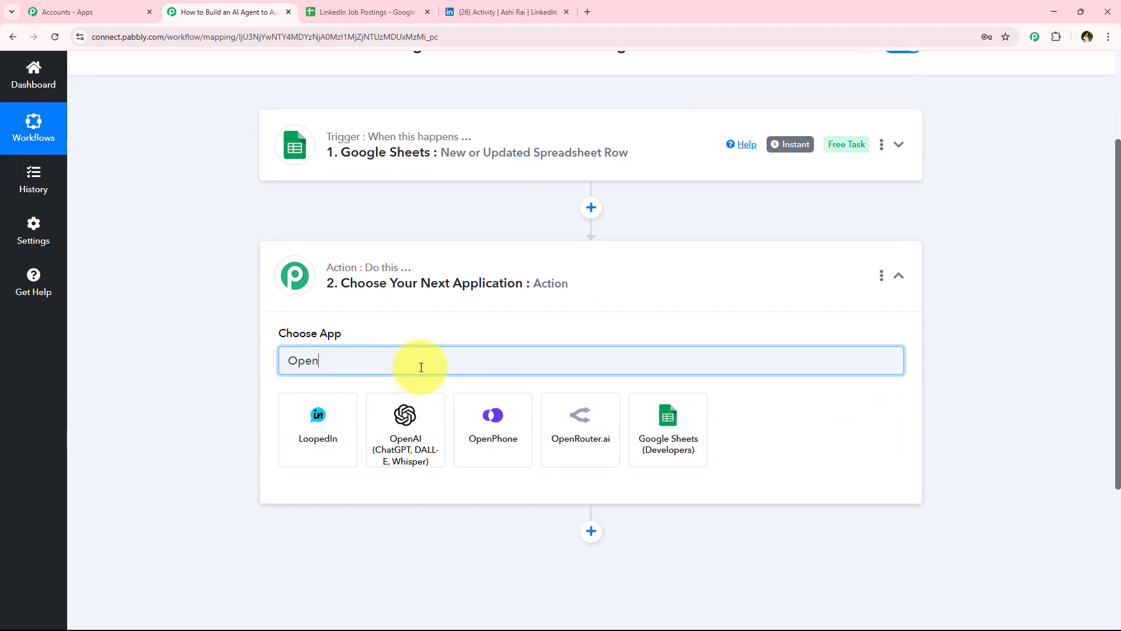
type("AI")
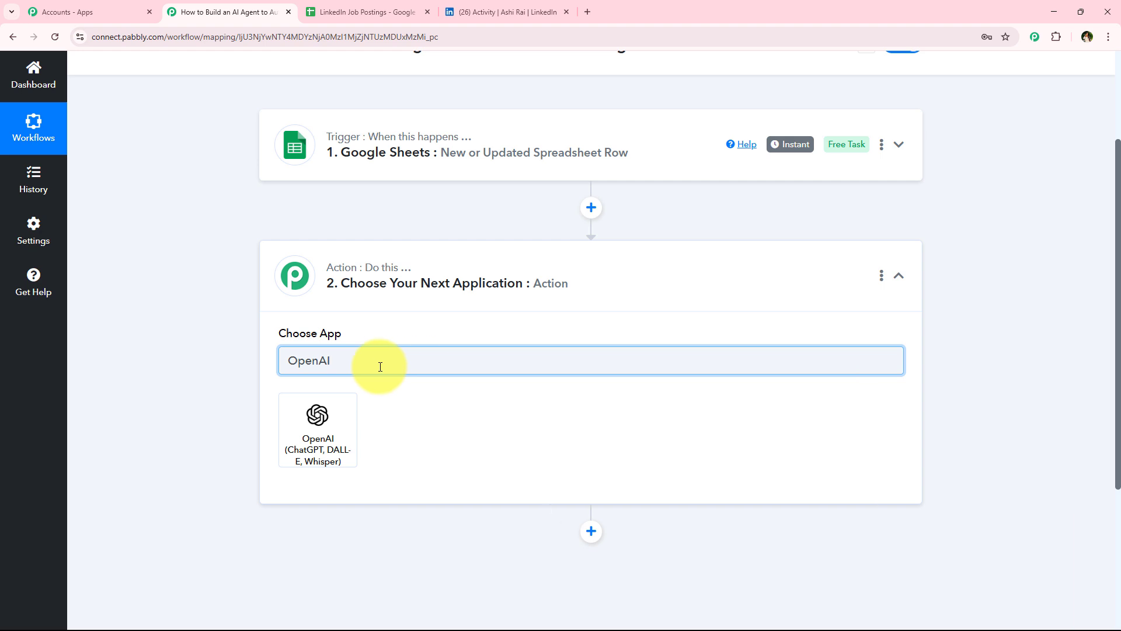
left_click(292, 451)
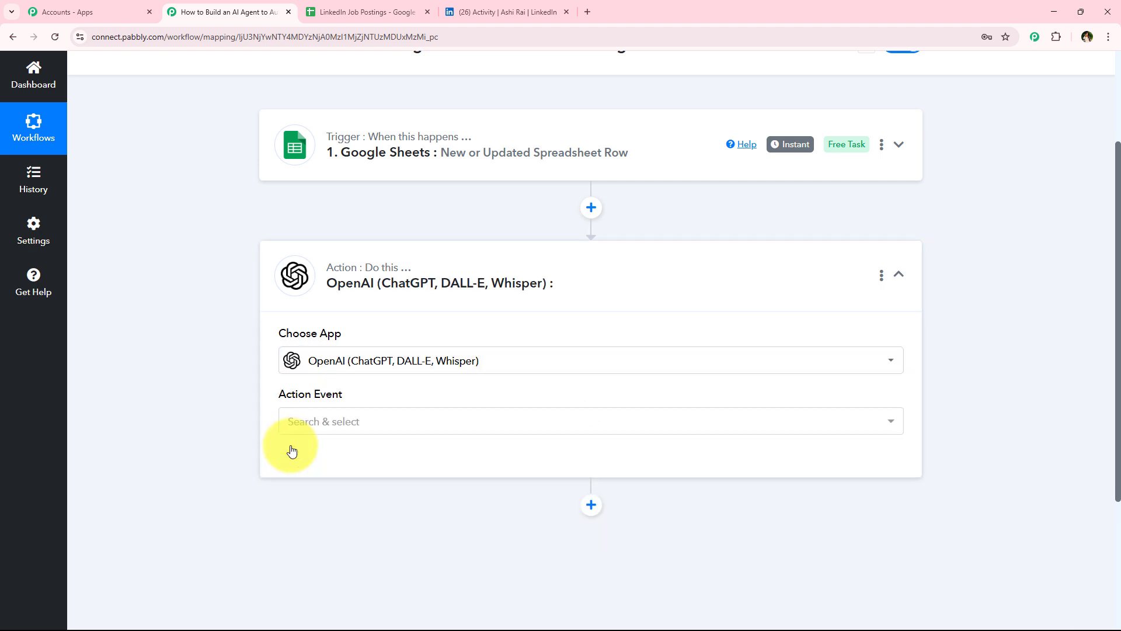
Step: Set the action event to ChatGPT and start connecting the OpenAI account
double_click(378, 419)
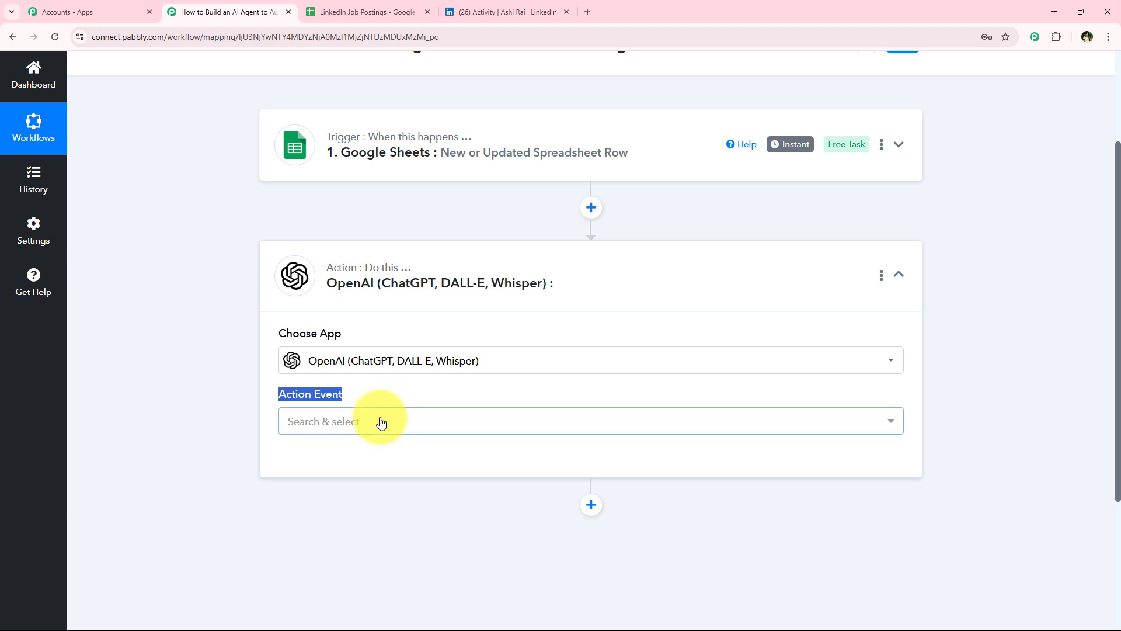
left_click(300, 160)
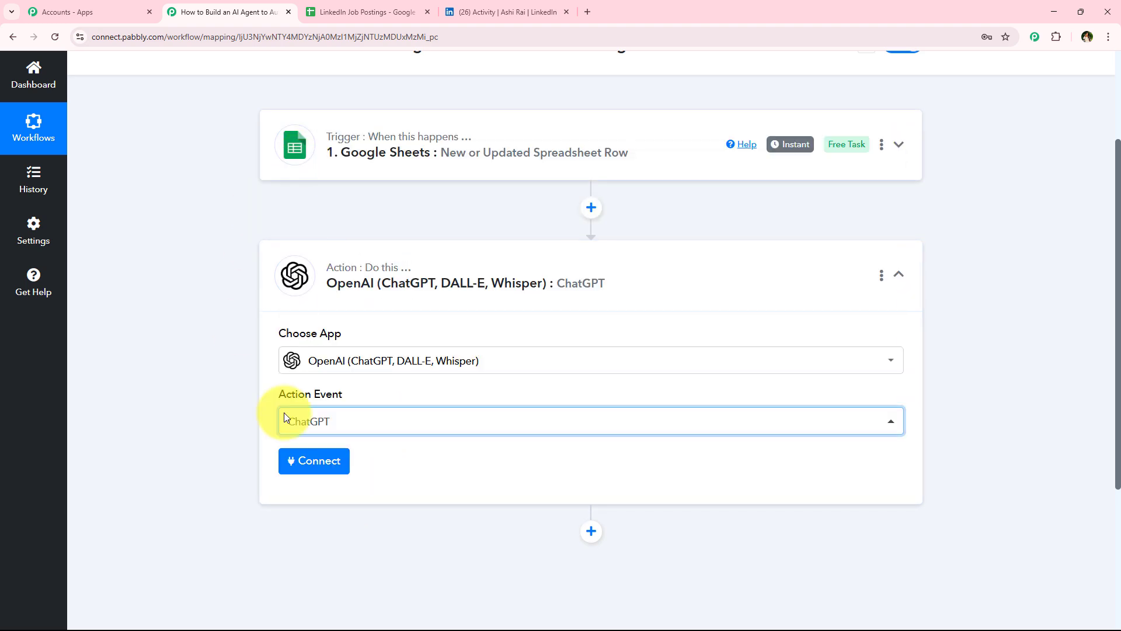
left_click(316, 466)
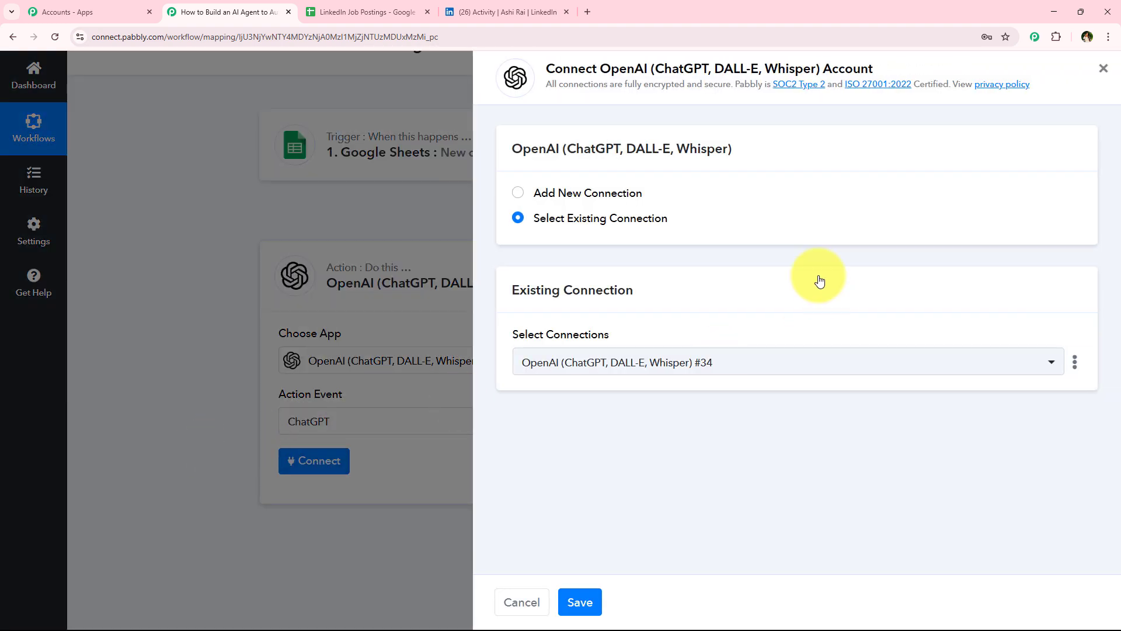
Step: Choose to add a new OpenAI connection instead of selecting an existing one
left_click(615, 198)
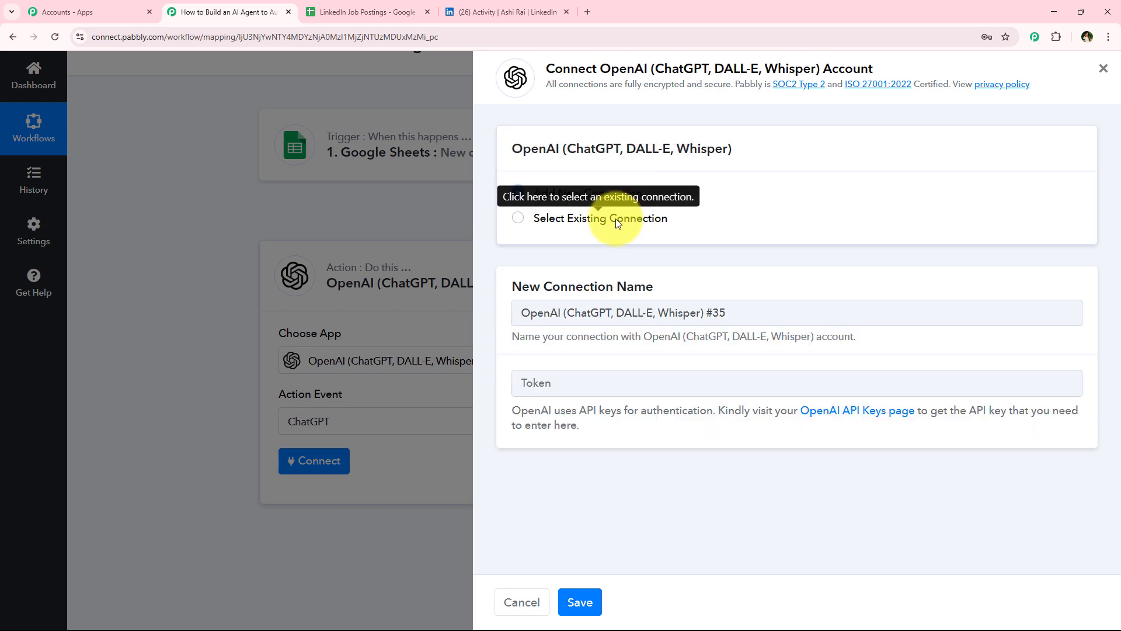
left_click(616, 222)
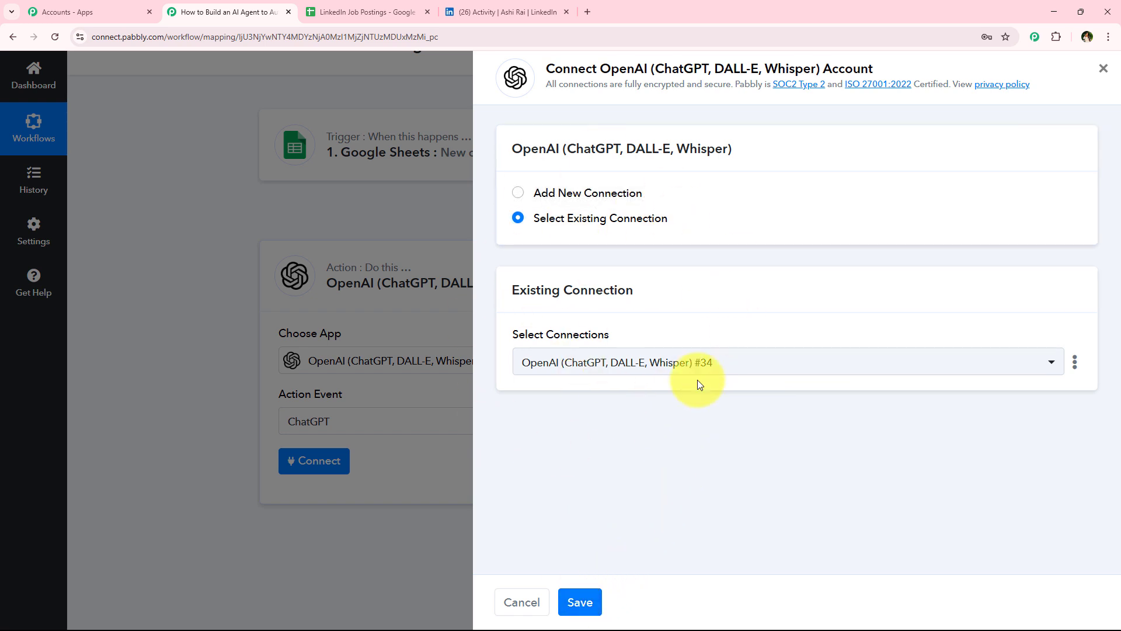
left_click(612, 192)
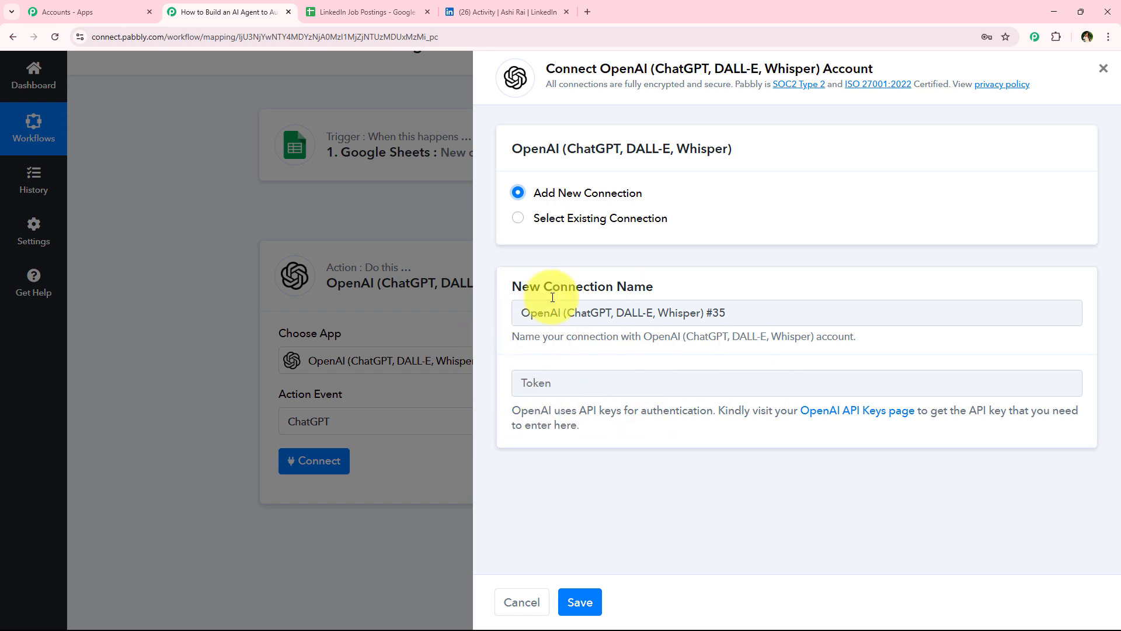
triple_click(645, 439)
left_click(684, 453)
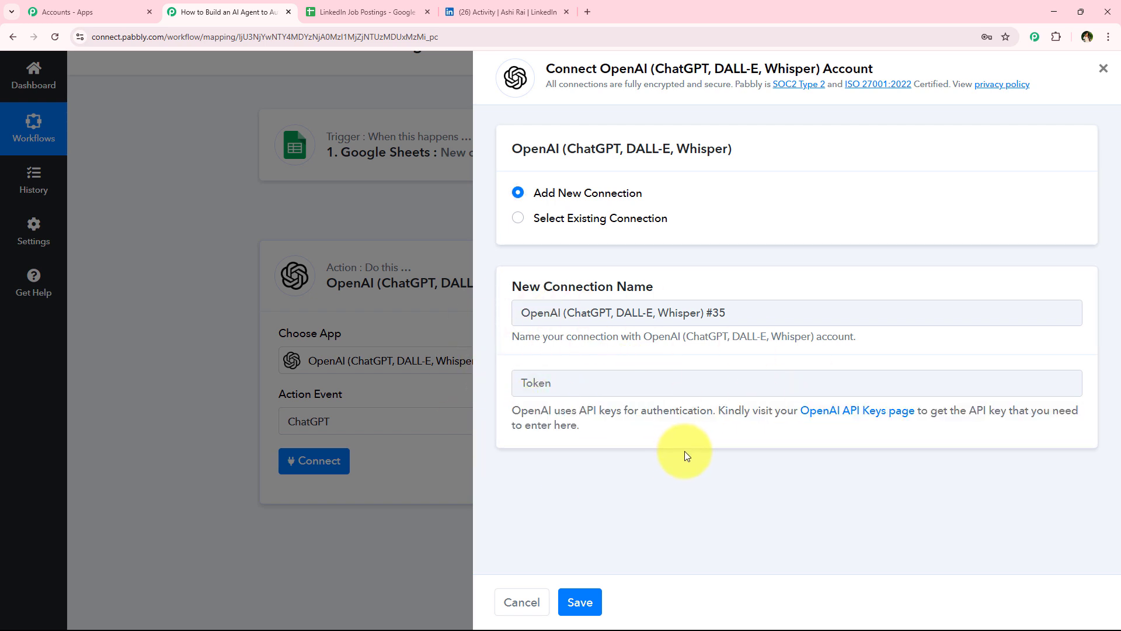
left_click_drag(506, 412, 888, 422)
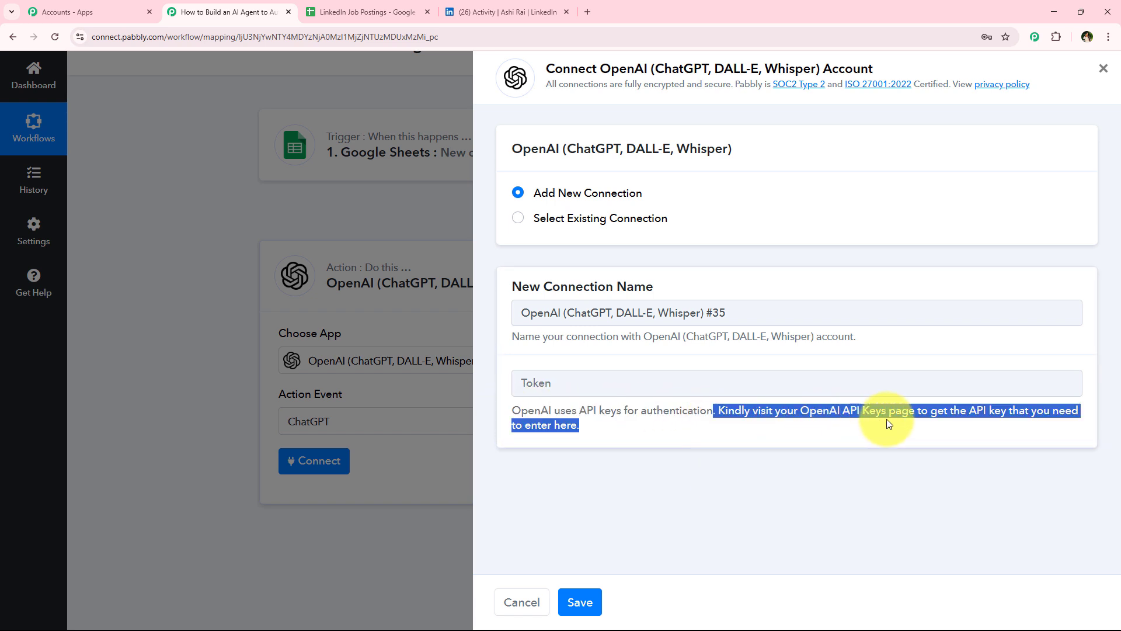
left_click(895, 504)
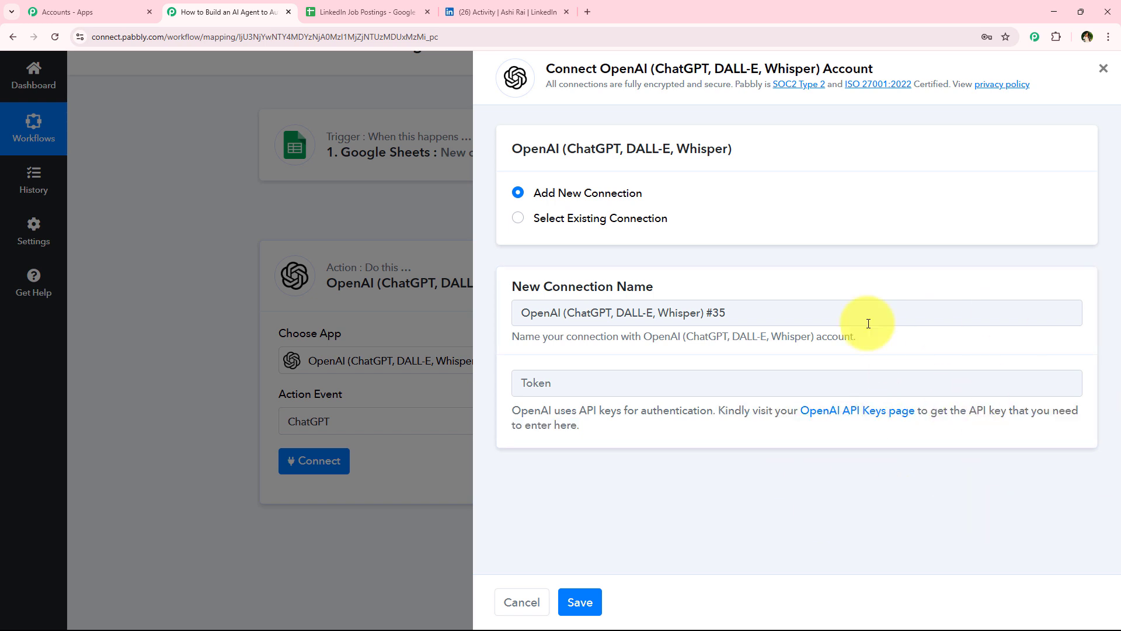
Step: Open the OpenAI API keys page, create a new secret key named LinkedIn in Default project, and copy it
left_click(867, 421)
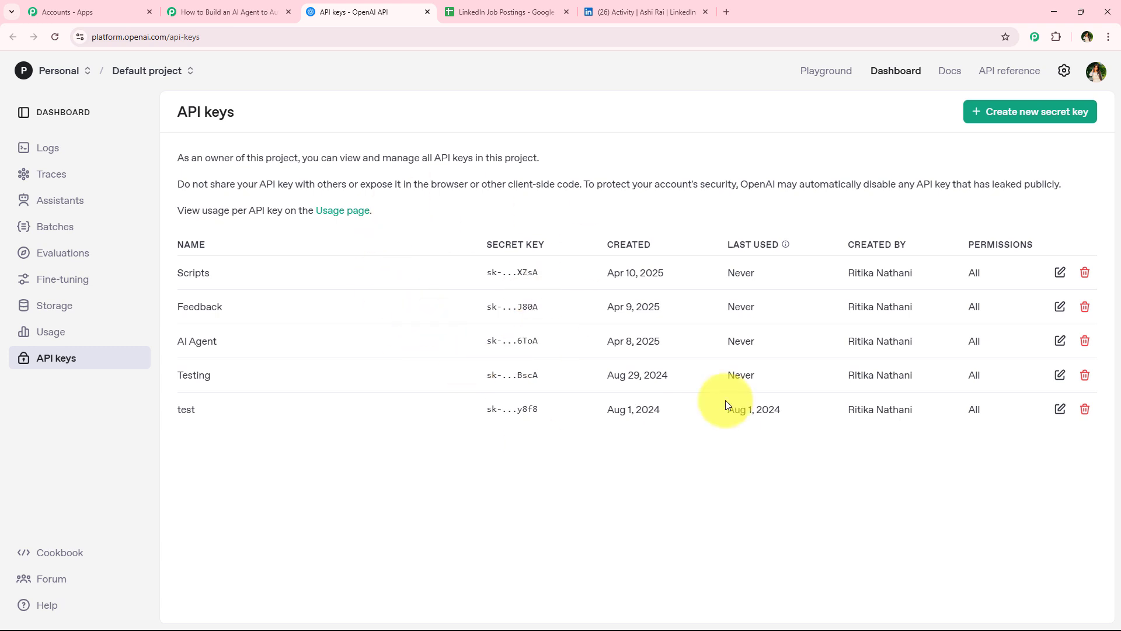
left_click(1049, 120)
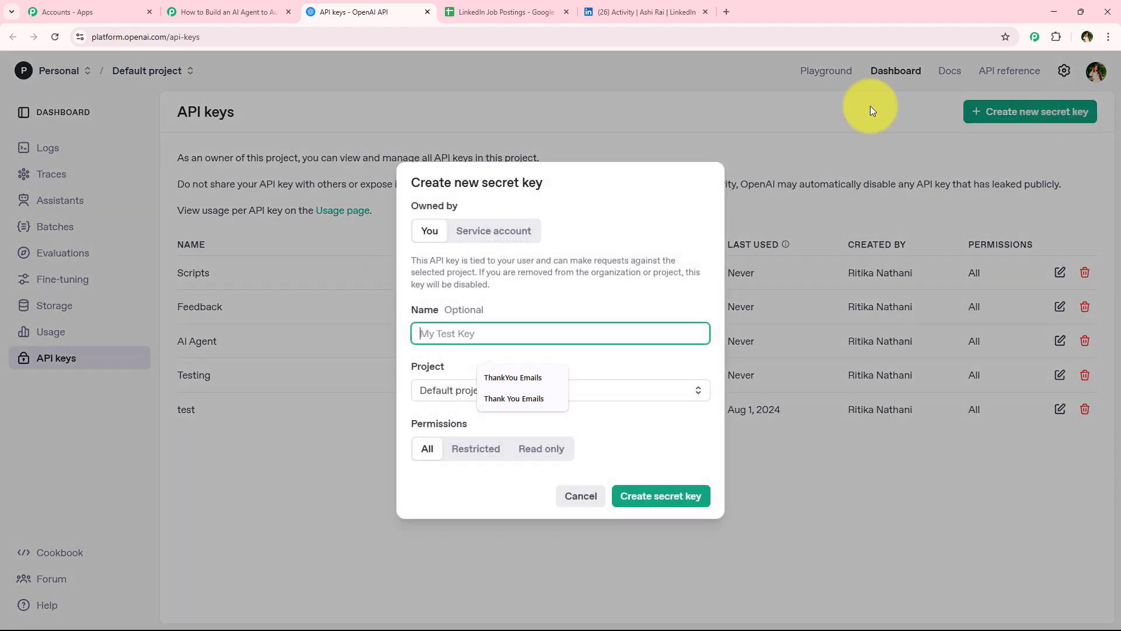
left_click(496, 311)
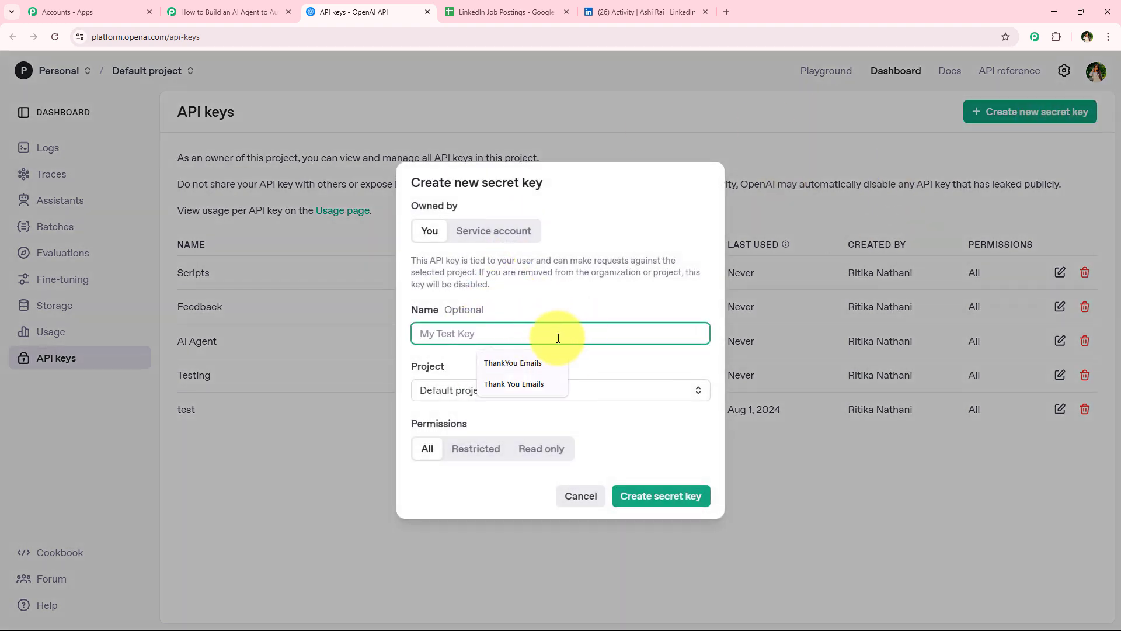
type("LinkedIn")
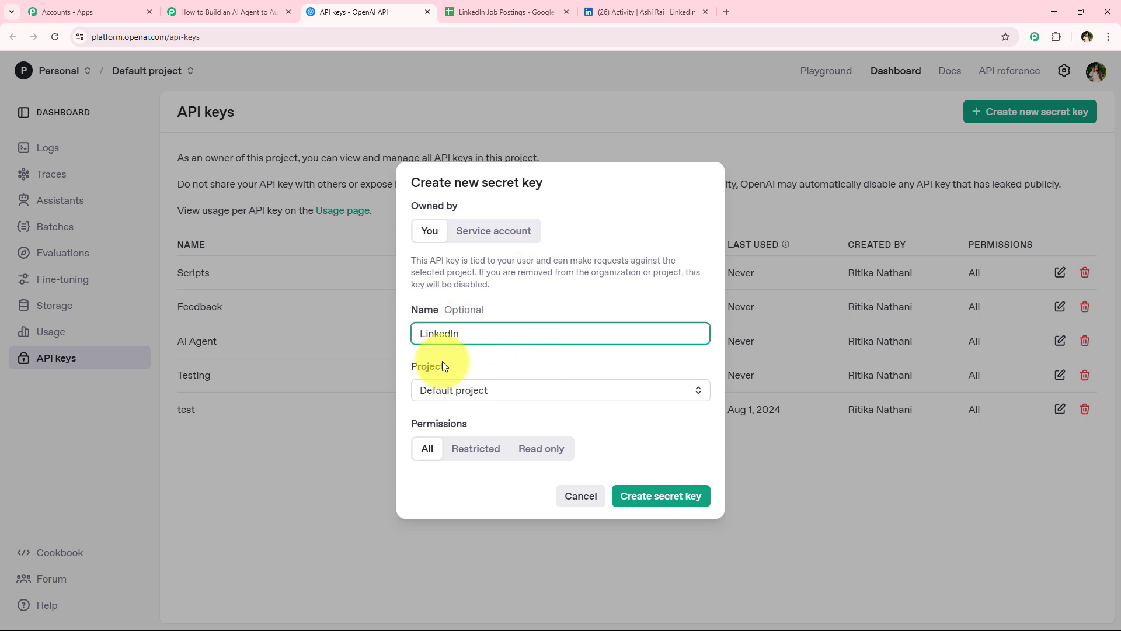
left_click(475, 394)
left_click(461, 419)
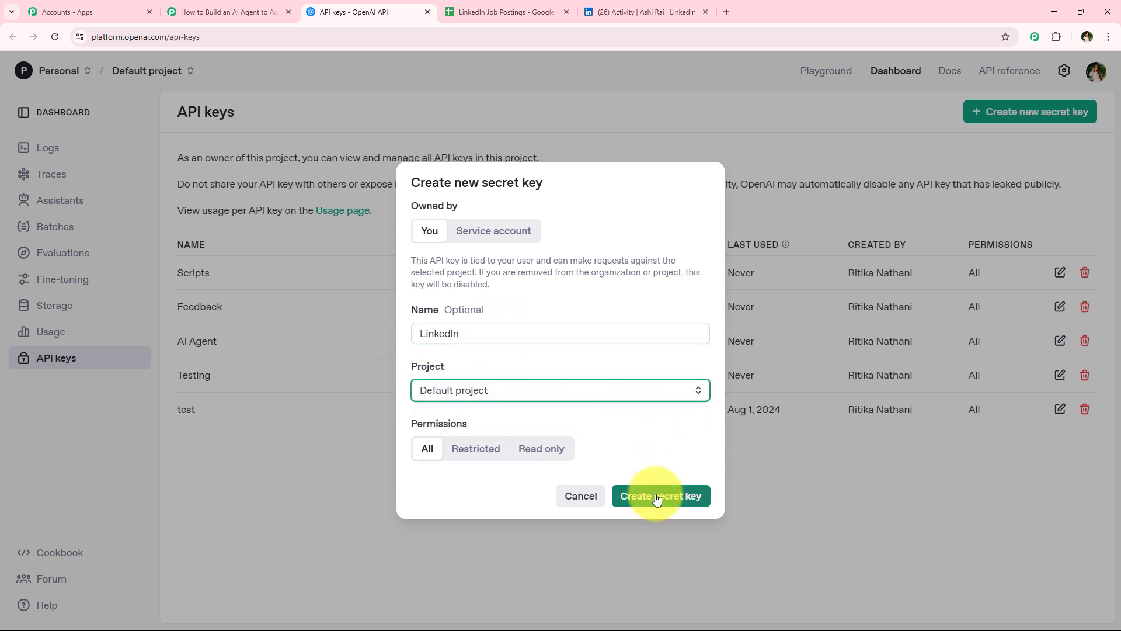
left_click(657, 497)
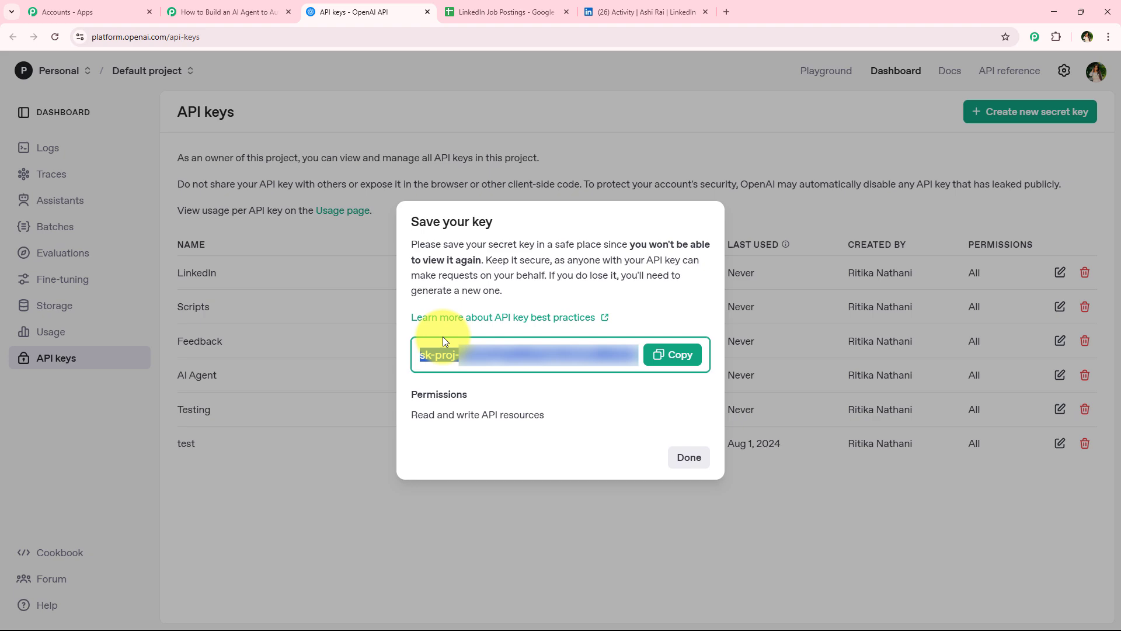
left_click(678, 354)
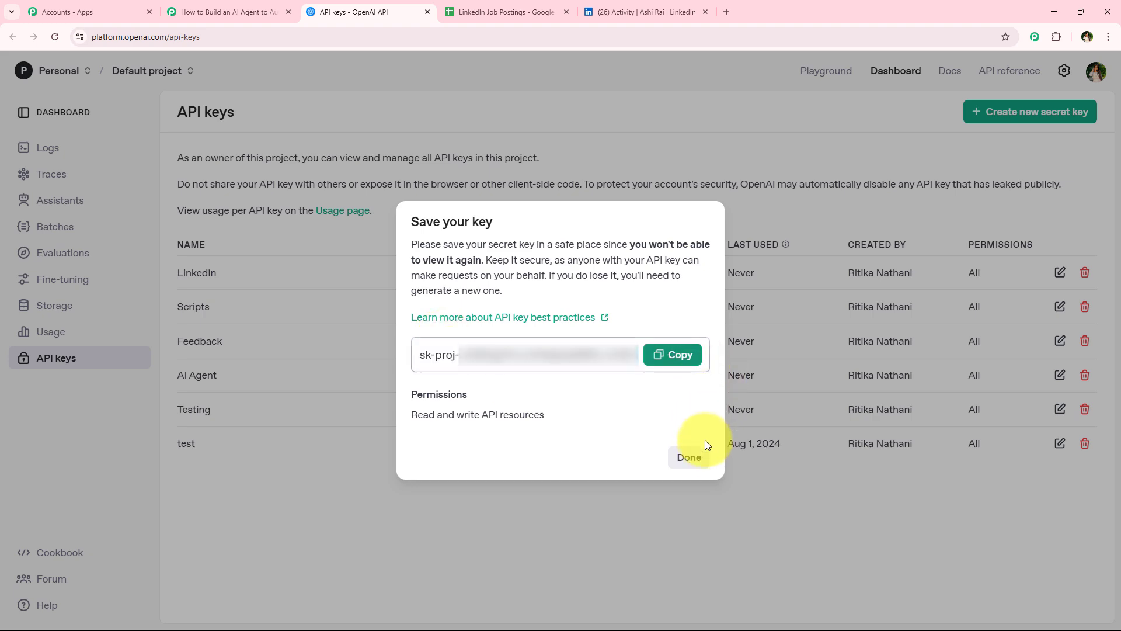
left_click(691, 458)
Step: Back in the workflow, paste the copied API key into the Token field and save the OpenAI connection
left_click(198, 5)
left_click(583, 390)
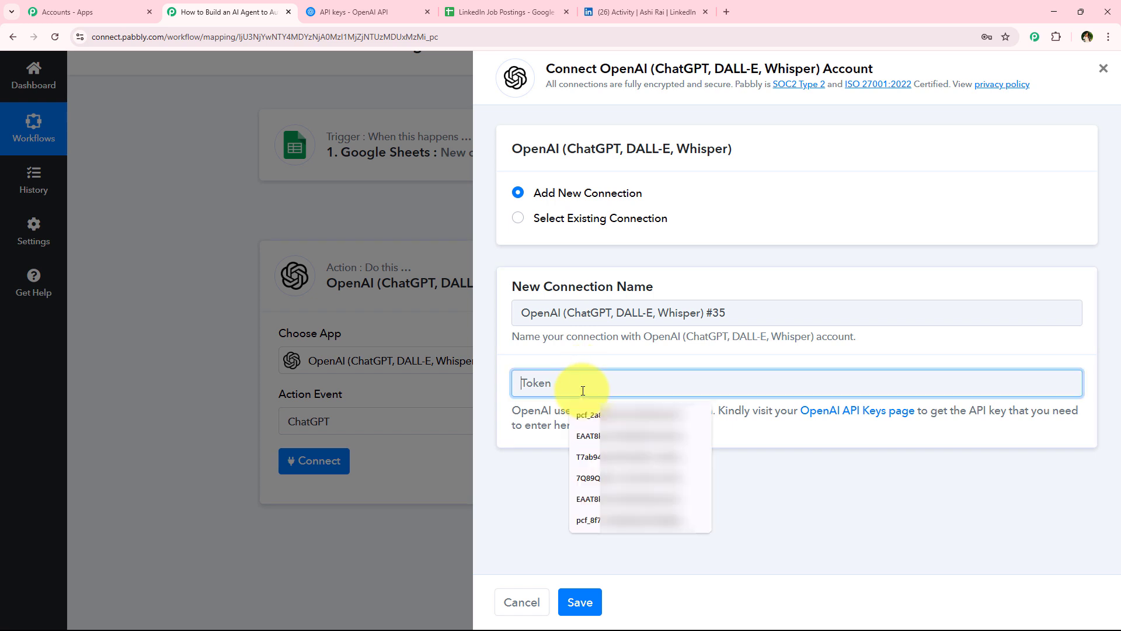
right_click(583, 391)
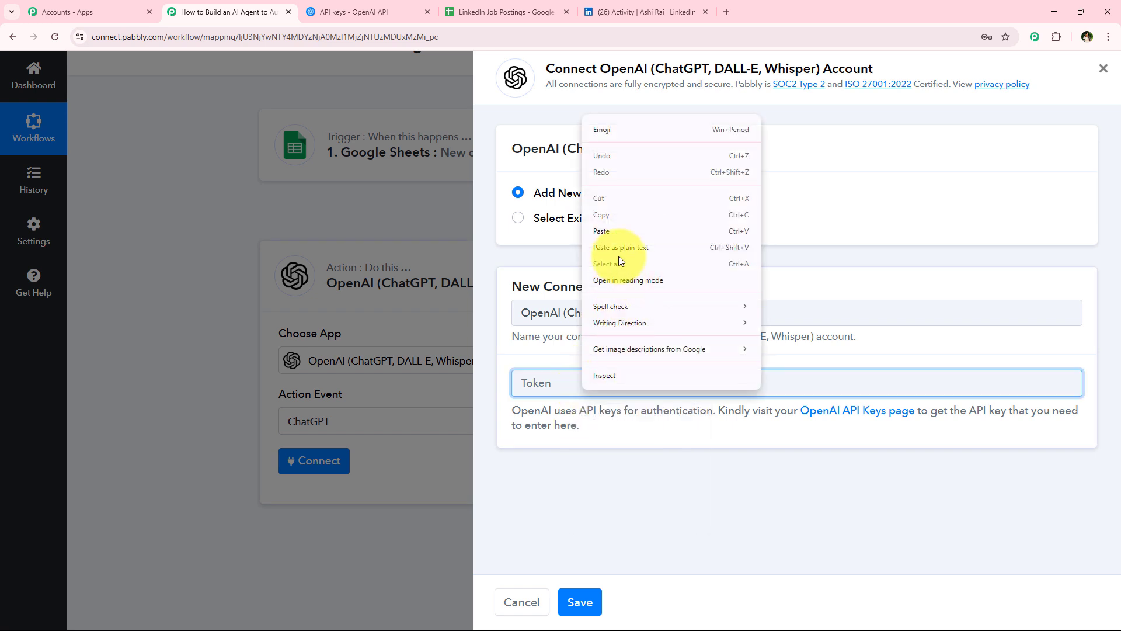
left_click(614, 236)
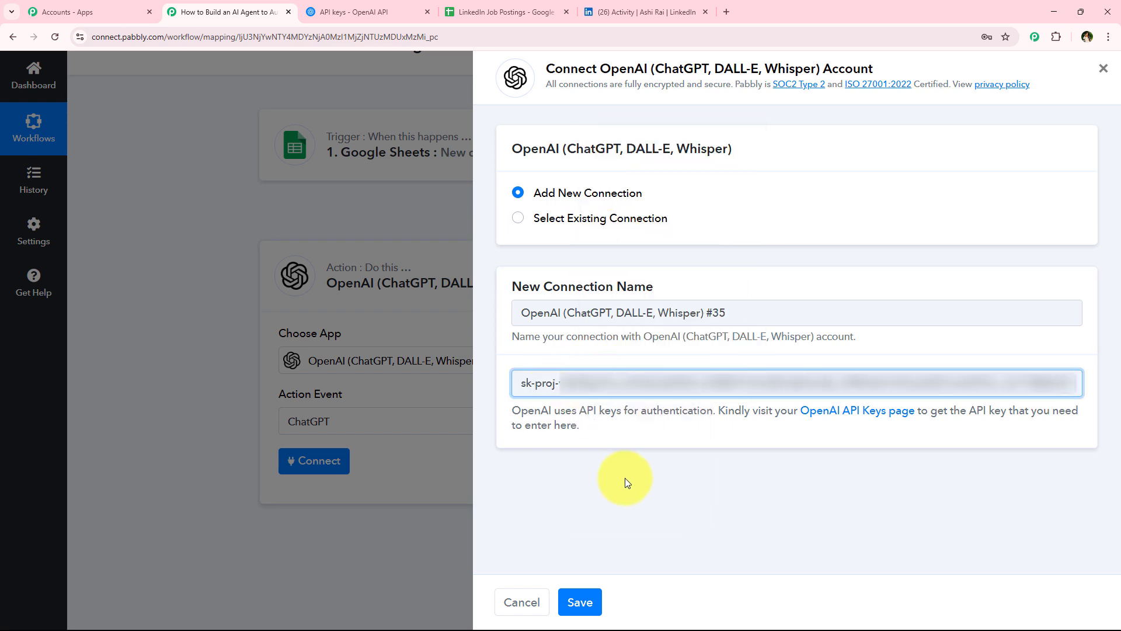
triple_click(601, 380)
left_click(600, 392)
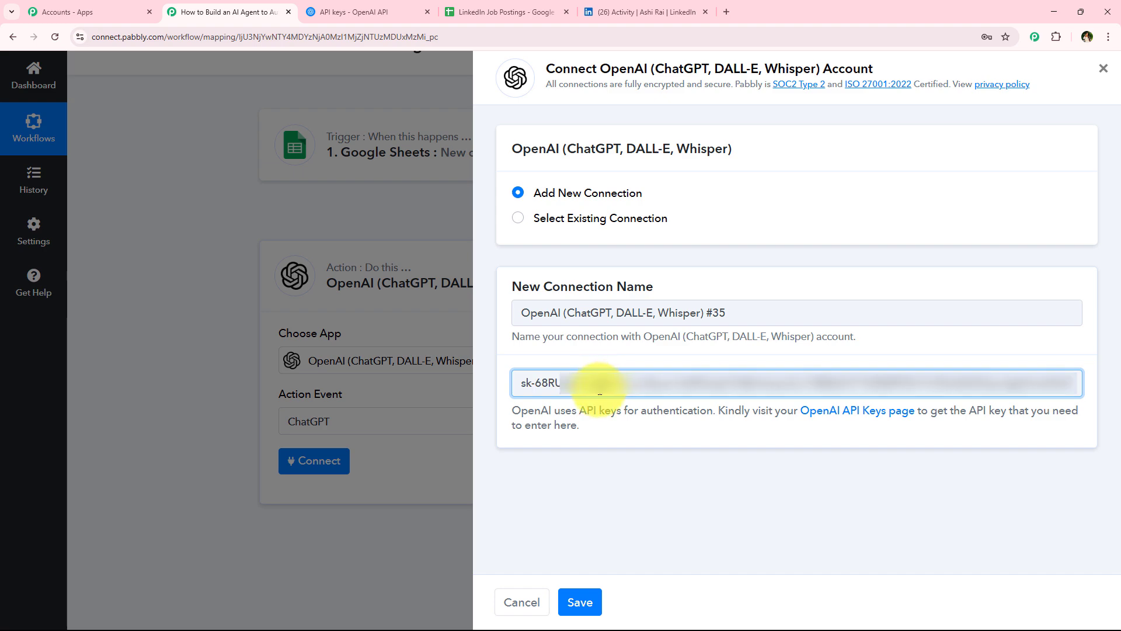
left_click(573, 600)
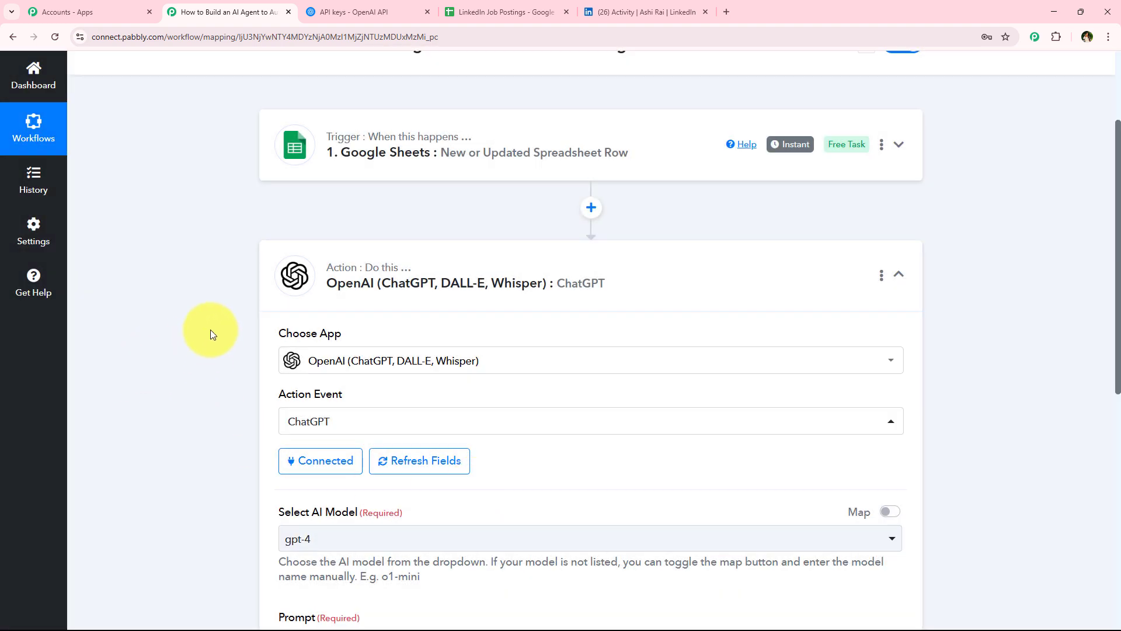
Step: Select gpt-4 as the AI model for the ChatGPT action
scroll(212, 348, "down", 2)
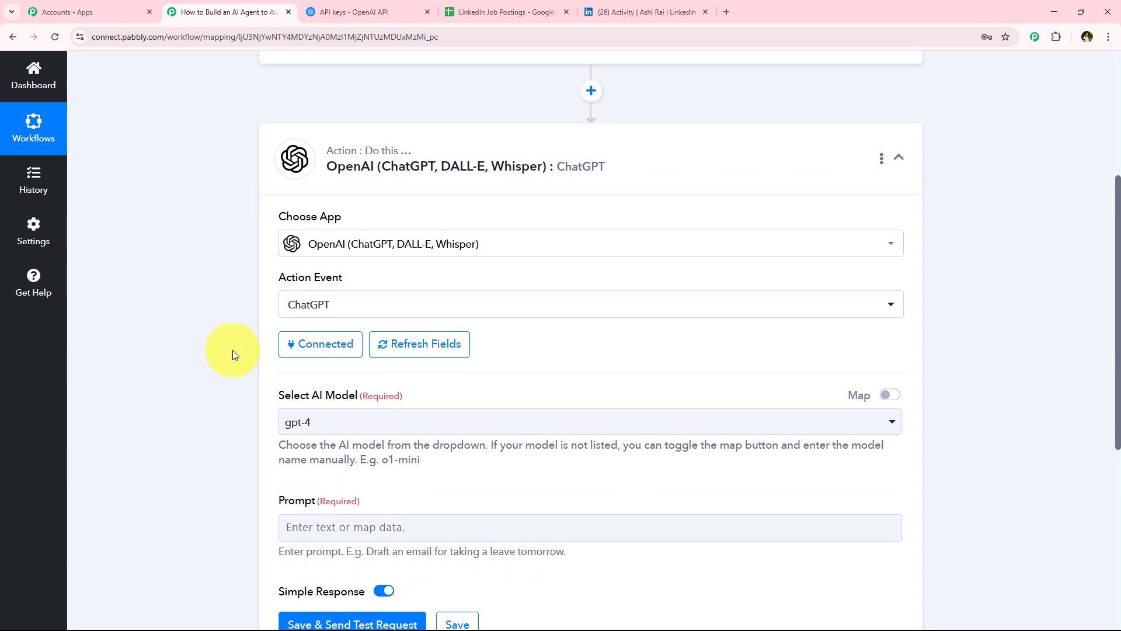
scroll(233, 350, "down", 2)
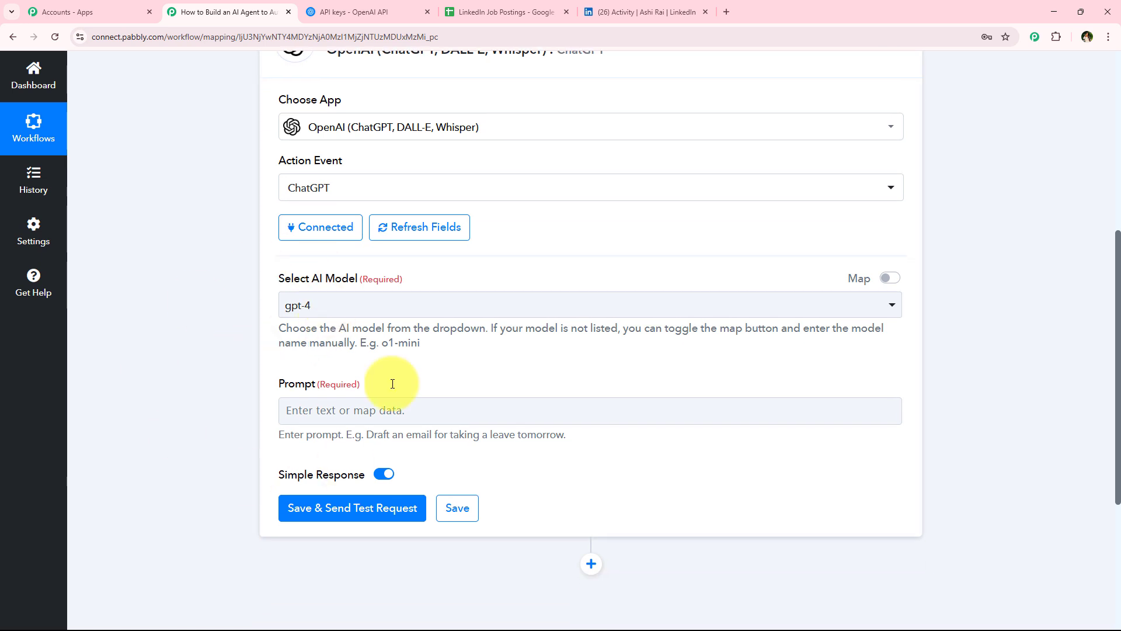
left_click(320, 301)
scroll(358, 473, "down", 3)
scroll(358, 470, "down", 2)
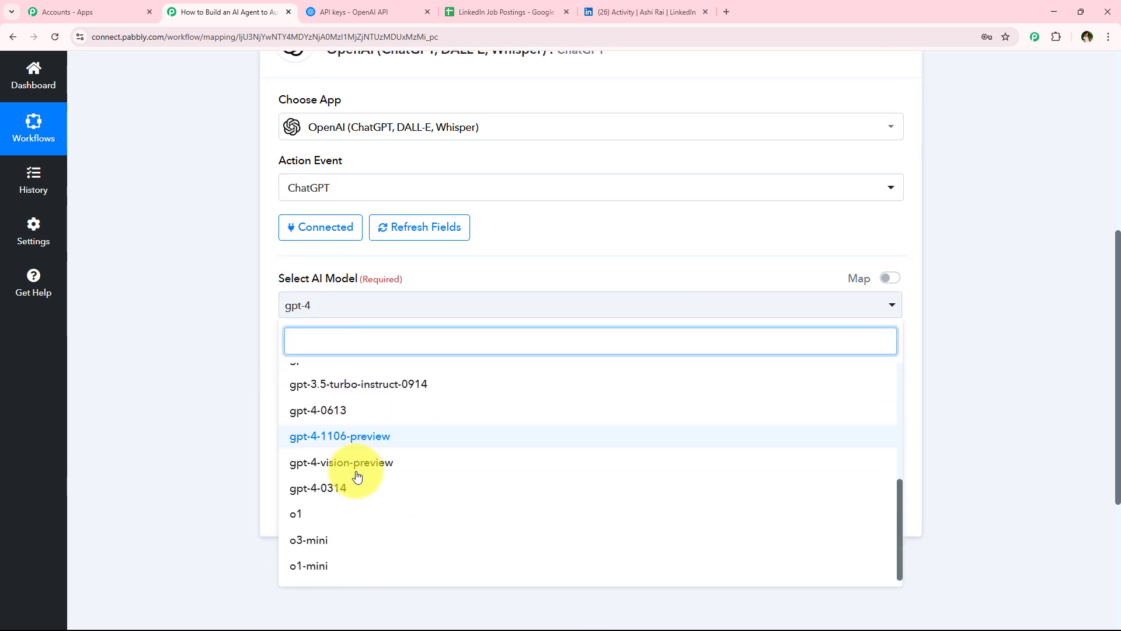
scroll(357, 484, "up", 8)
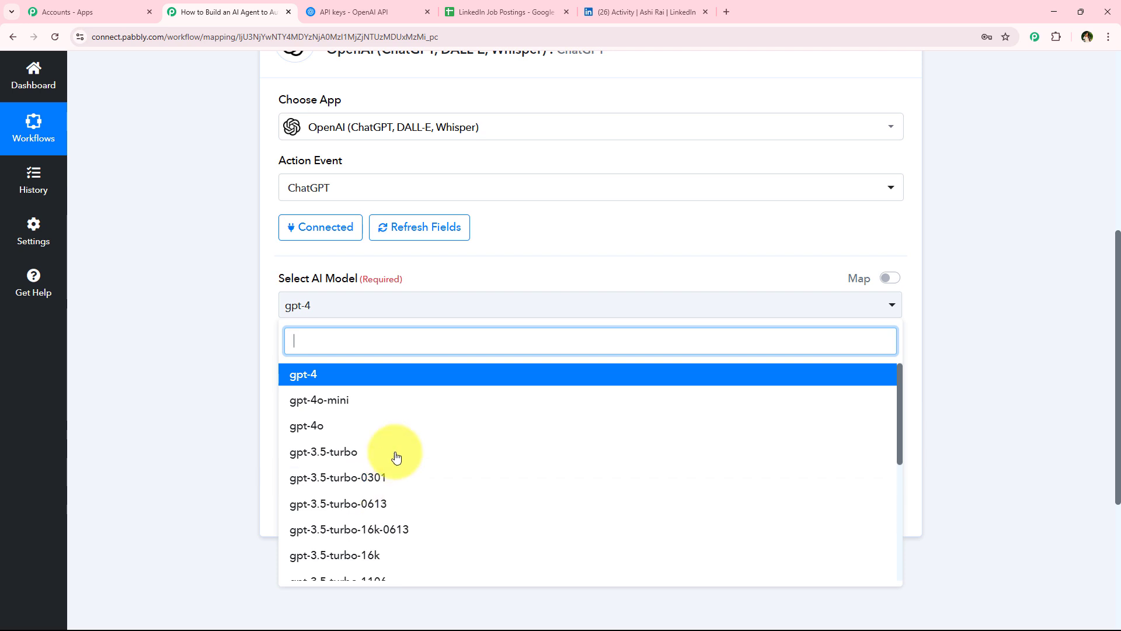
left_click(336, 388)
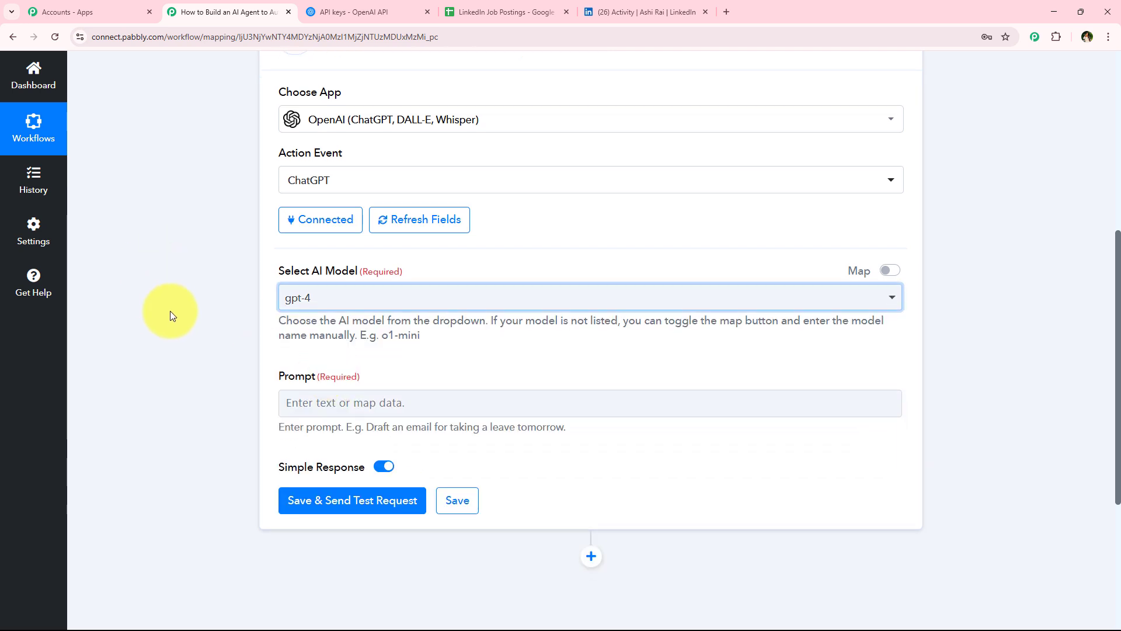
Step: Paste the prompt starting "Write a LinkedIn job post for this opening:" with its job detail labels into the Prompt field
scroll(170, 311, "down", 2)
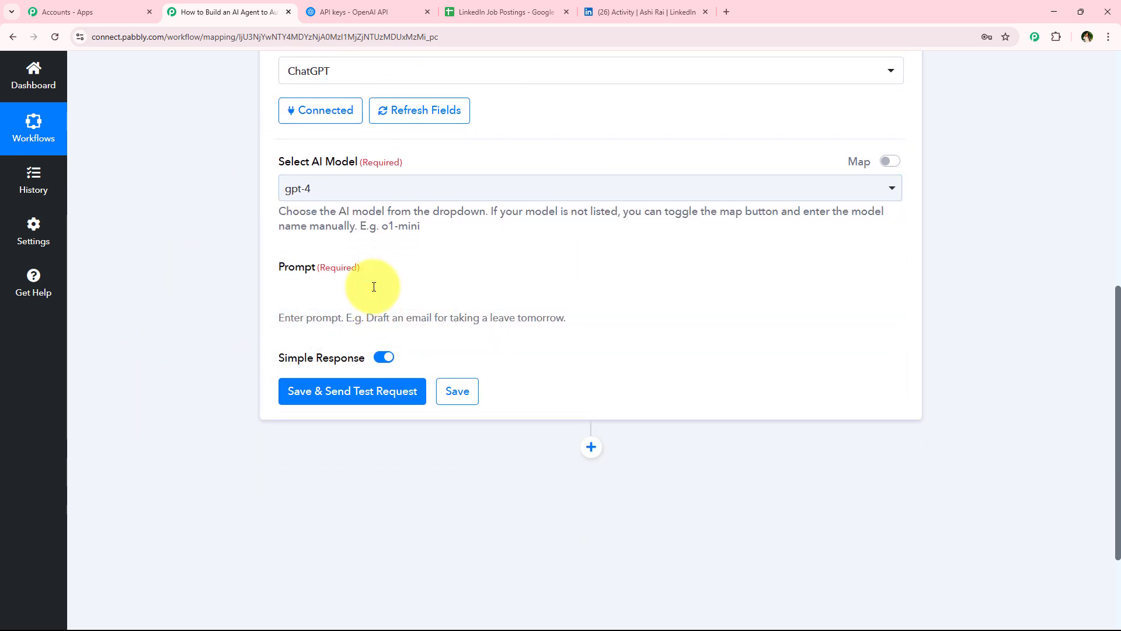
left_click(372, 294)
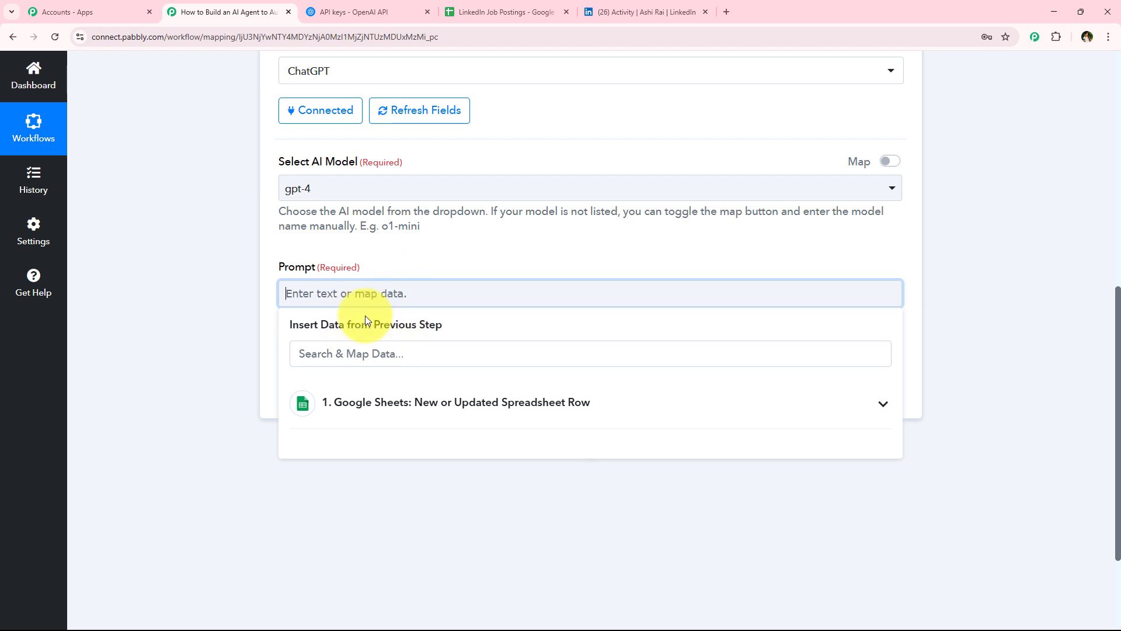
left_click(365, 316)
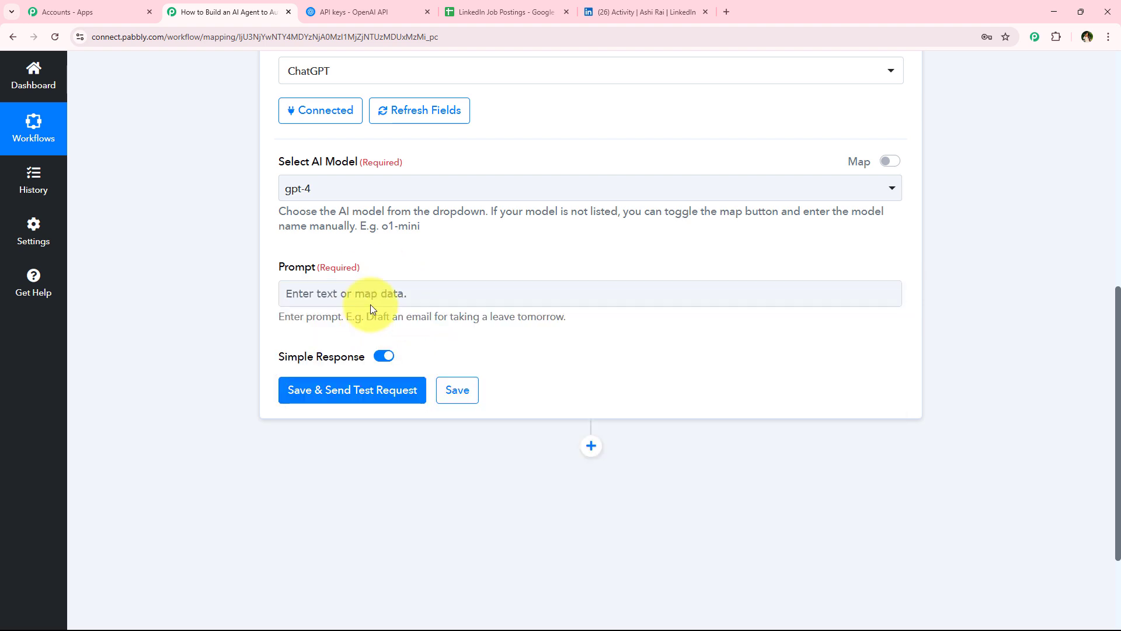
left_click(370, 302)
key("ctrl+v")
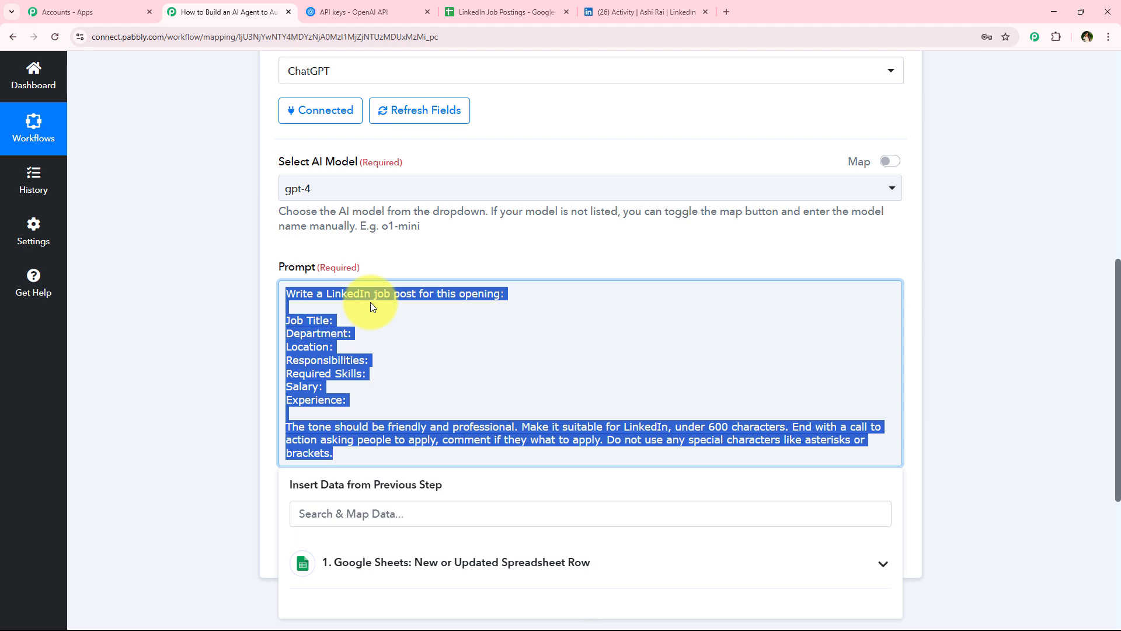
left_click(385, 294)
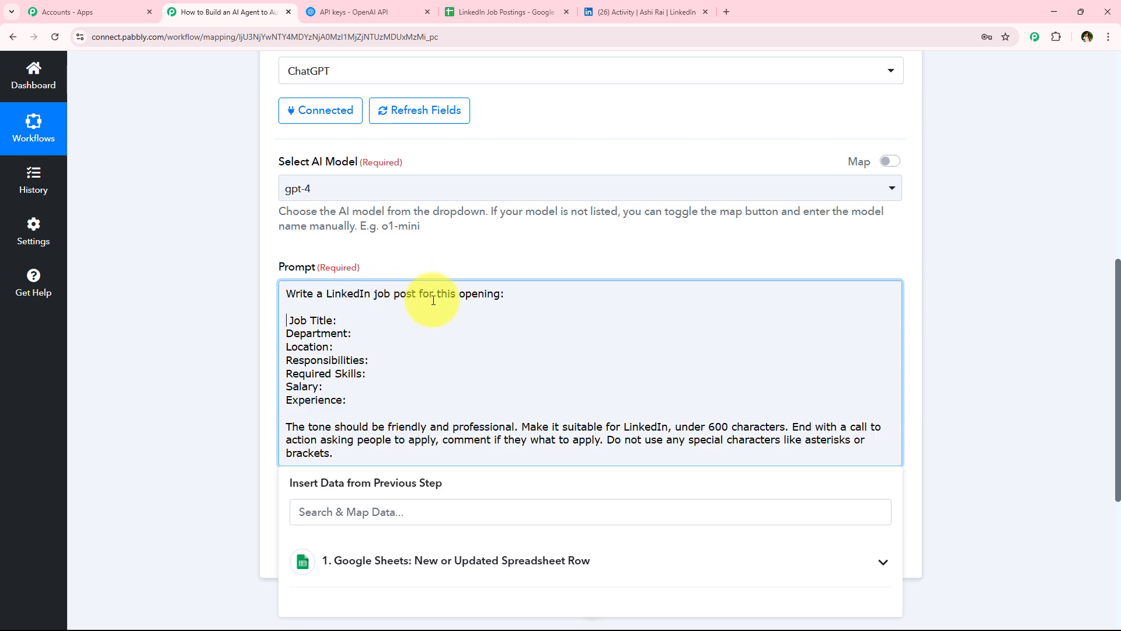
left_click(292, 320)
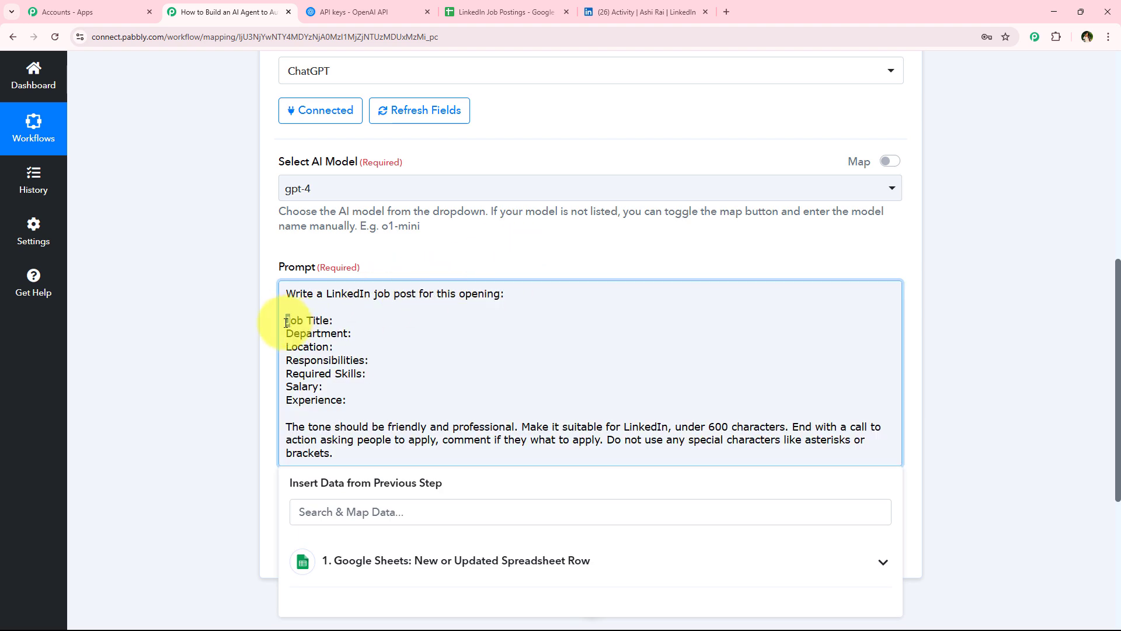
Step: Review the prompt's labels and the Google Sheets row fields available to insert into it
scroll(211, 334, "down", 1)
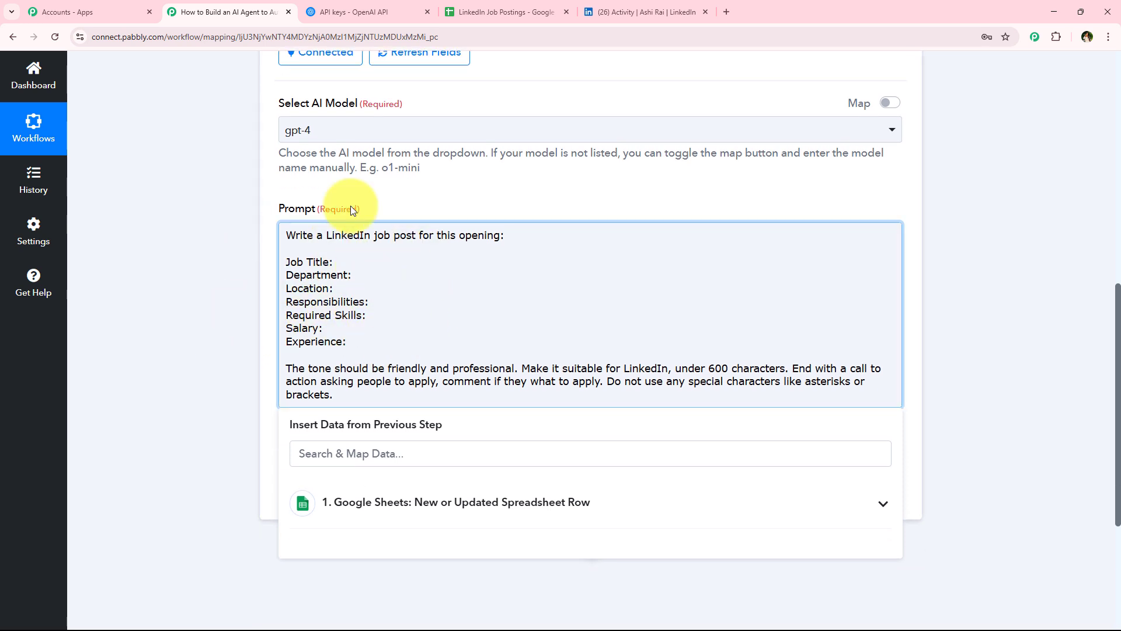
scroll(258, 339, "down", 1)
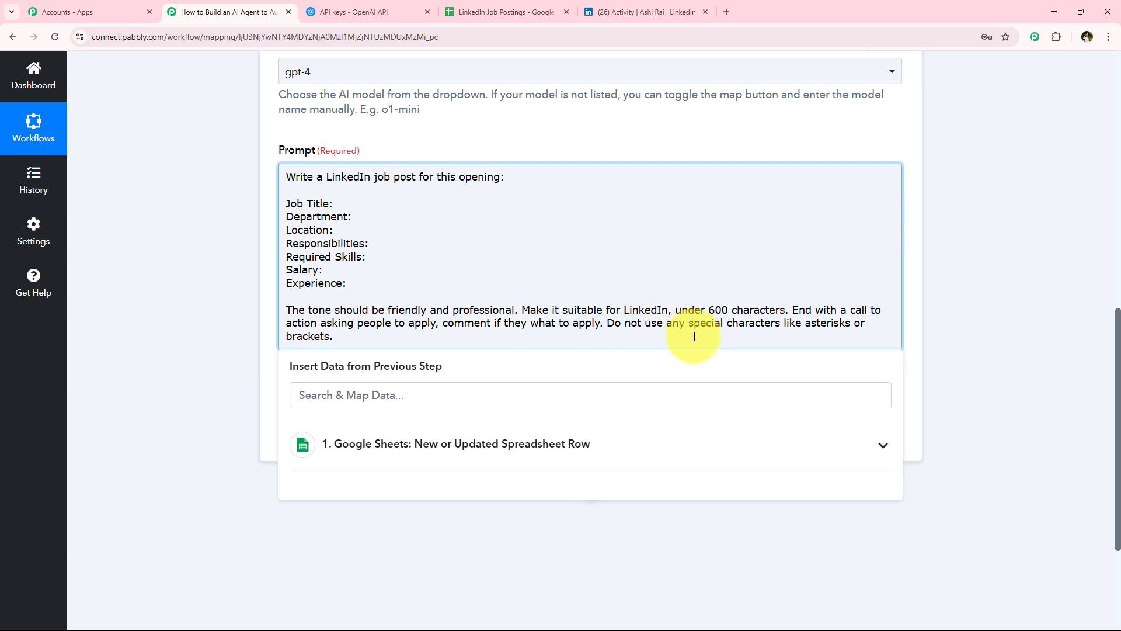
scroll(310, 391, "up", 1)
left_click(208, 376)
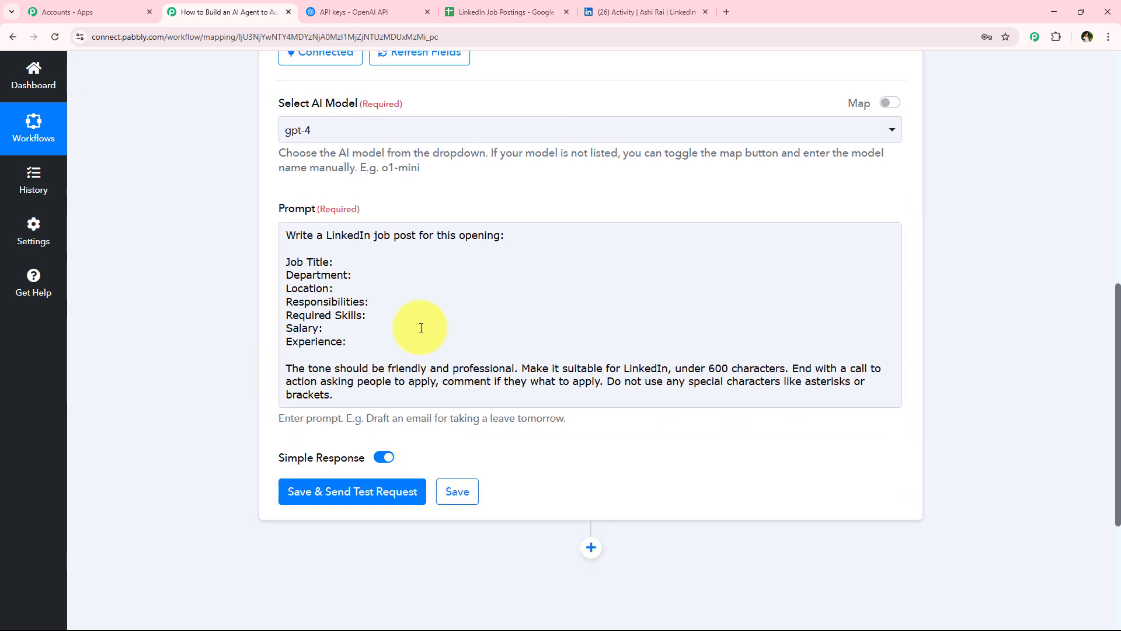
left_click(334, 262)
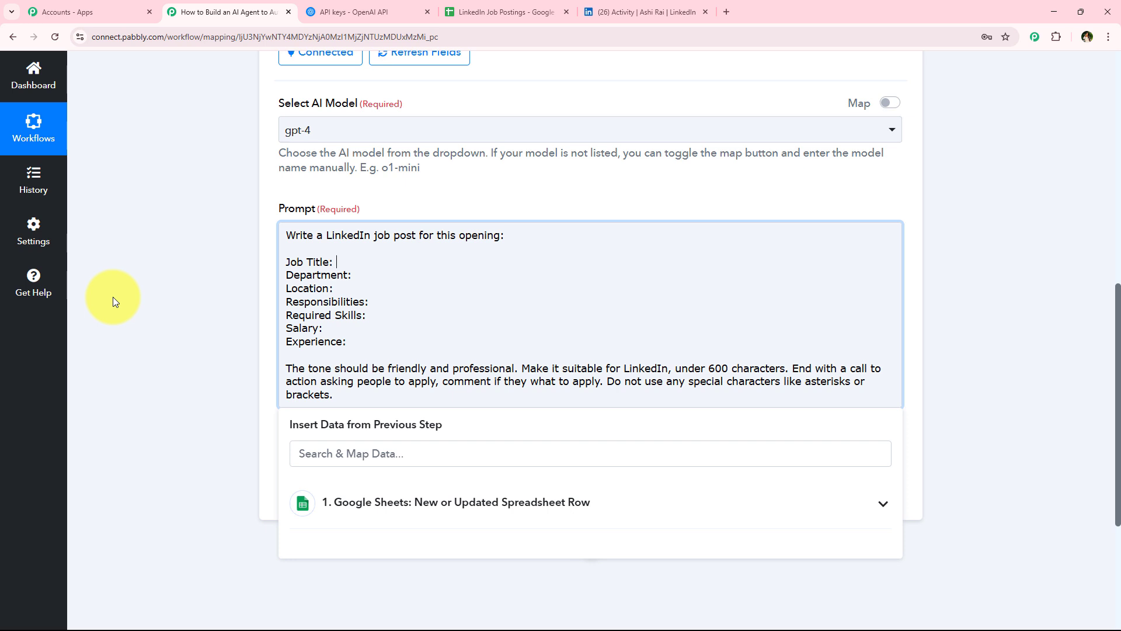
left_click(387, 278)
left_click(412, 316)
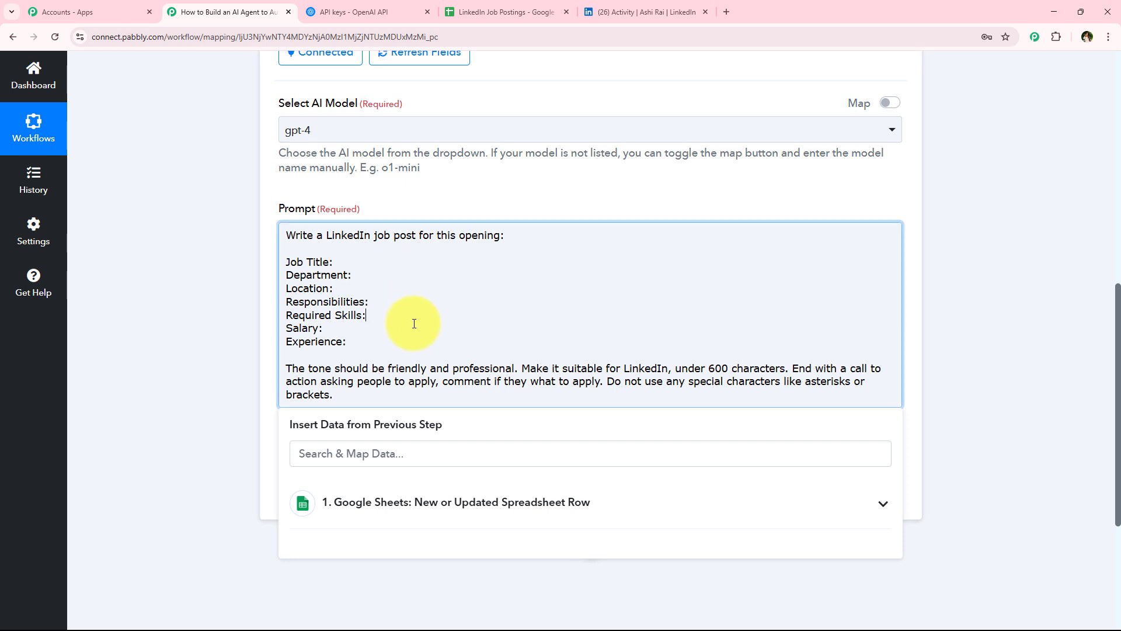
left_click(397, 332)
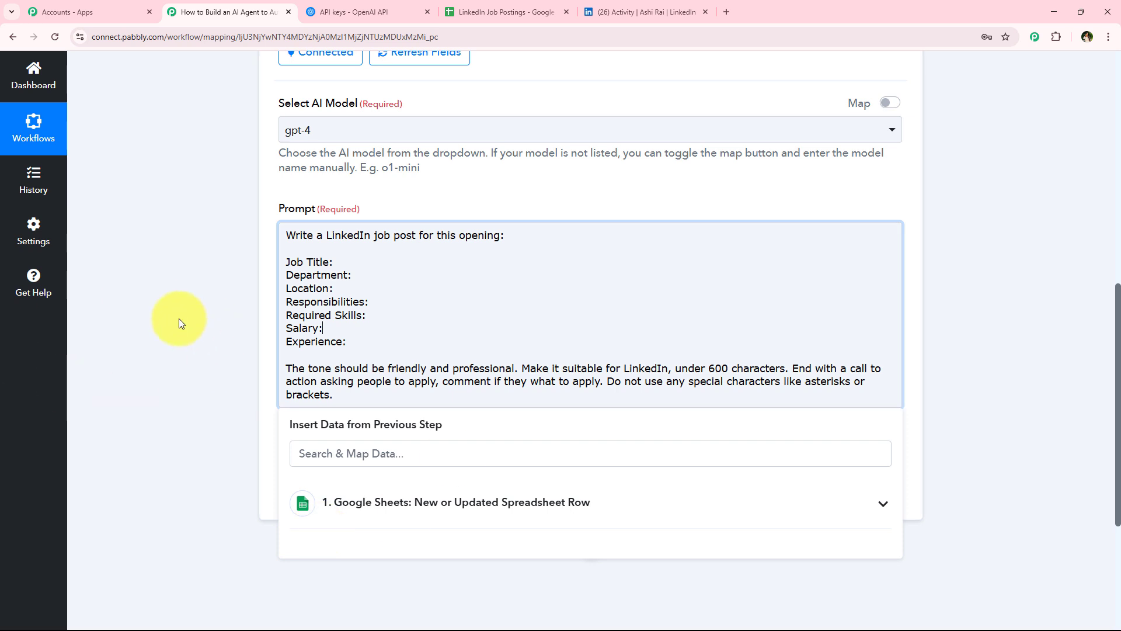
left_click(140, 240)
left_click(348, 266)
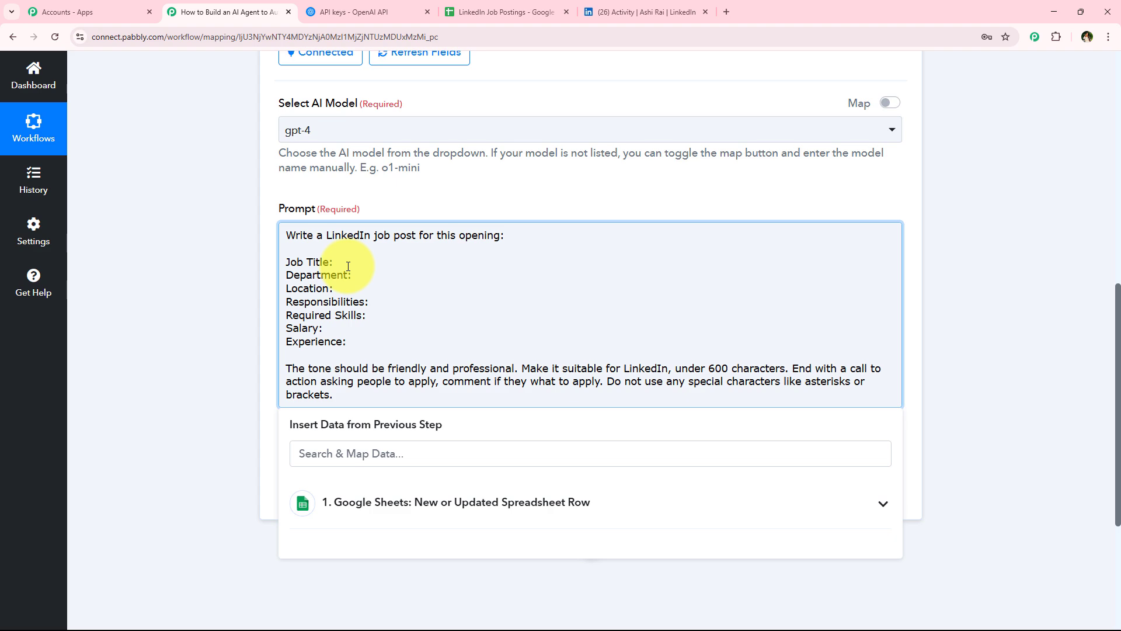
scroll(348, 267, "down", 3)
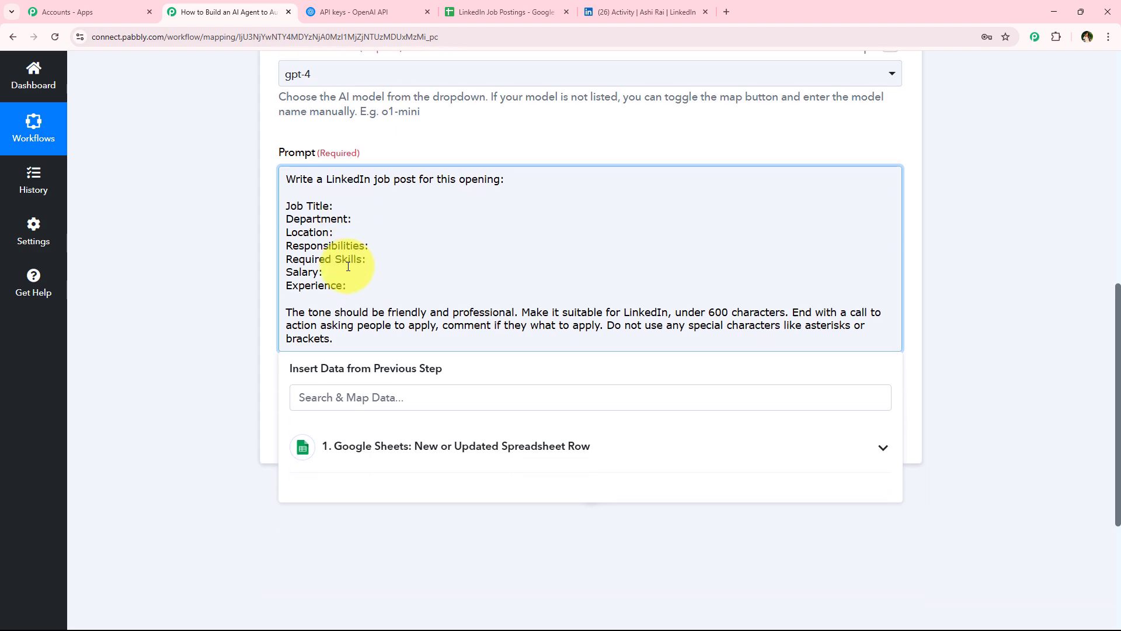
scroll(222, 362, "up", 2)
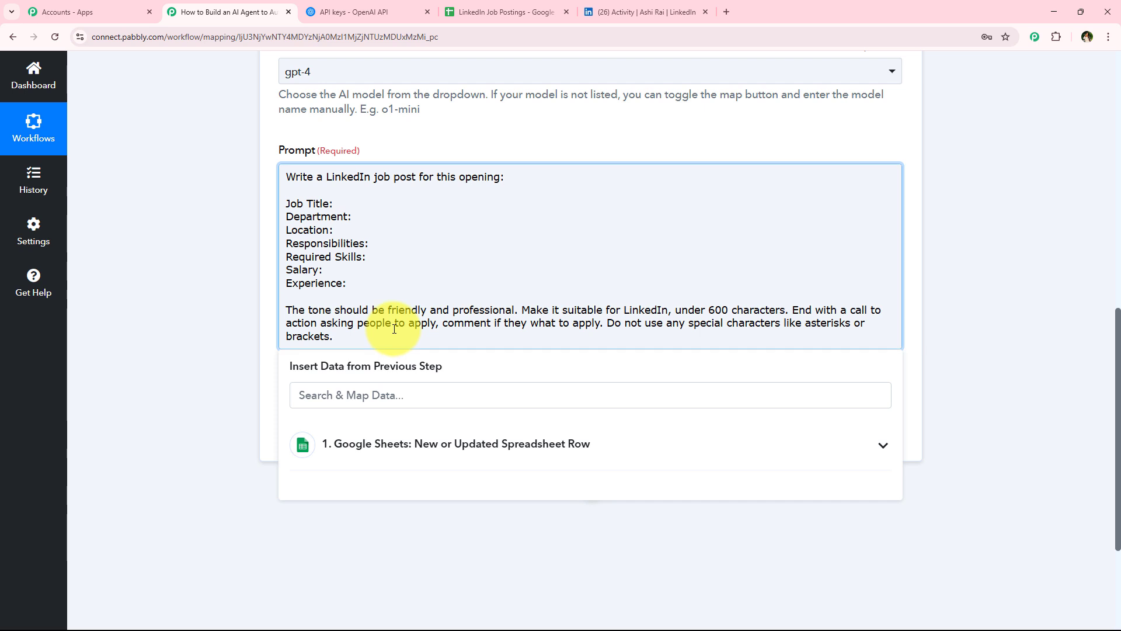
left_click(446, 454)
scroll(265, 467, "down", 1)
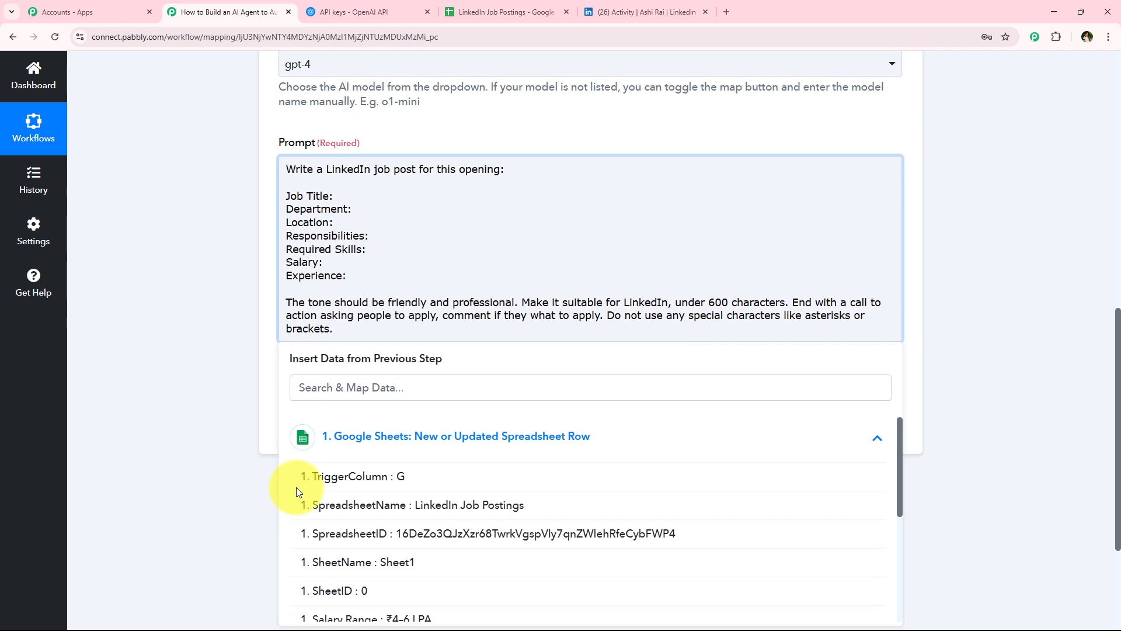
left_click(222, 419)
Step: Insert the Google Sheets Job Title field after the "Job Title:" label in the prompt
left_click(366, 145)
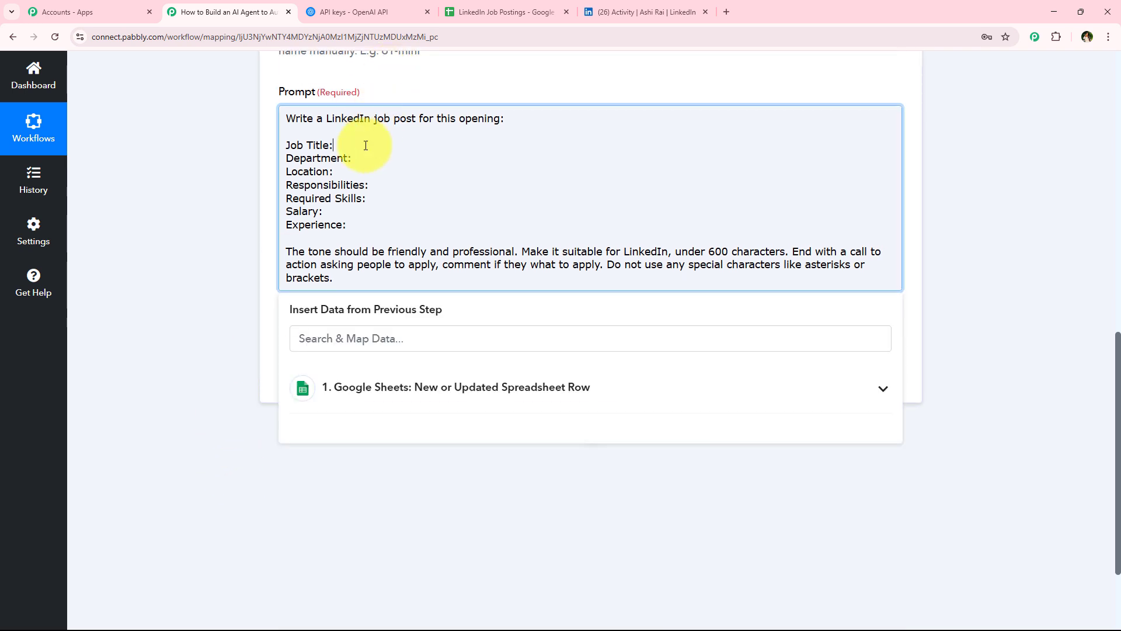
left_click(372, 342)
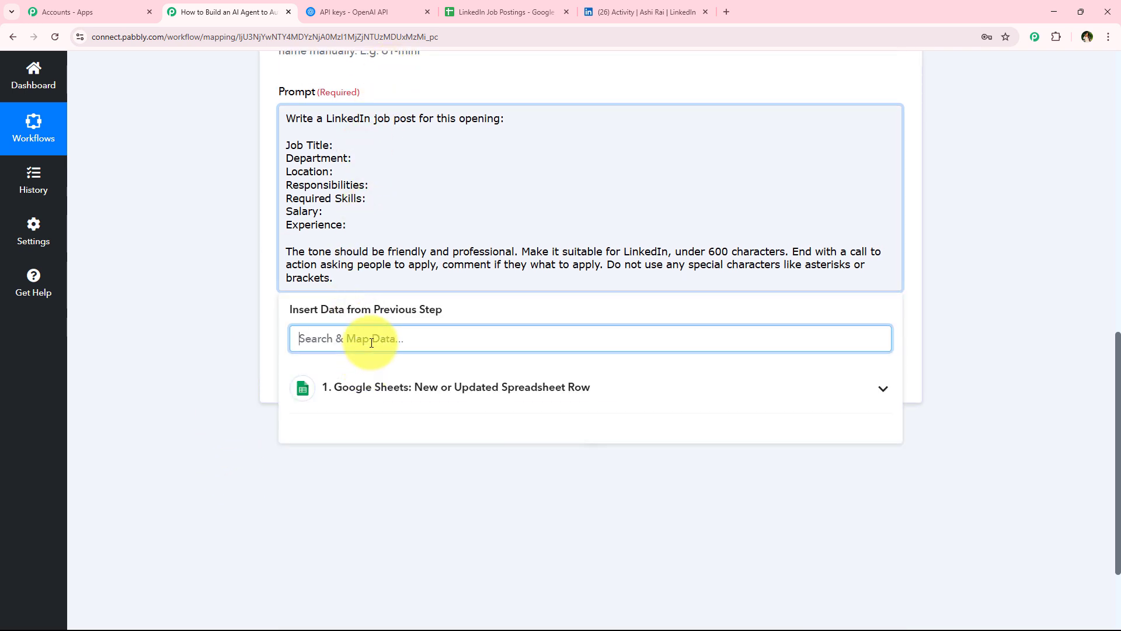
type("job")
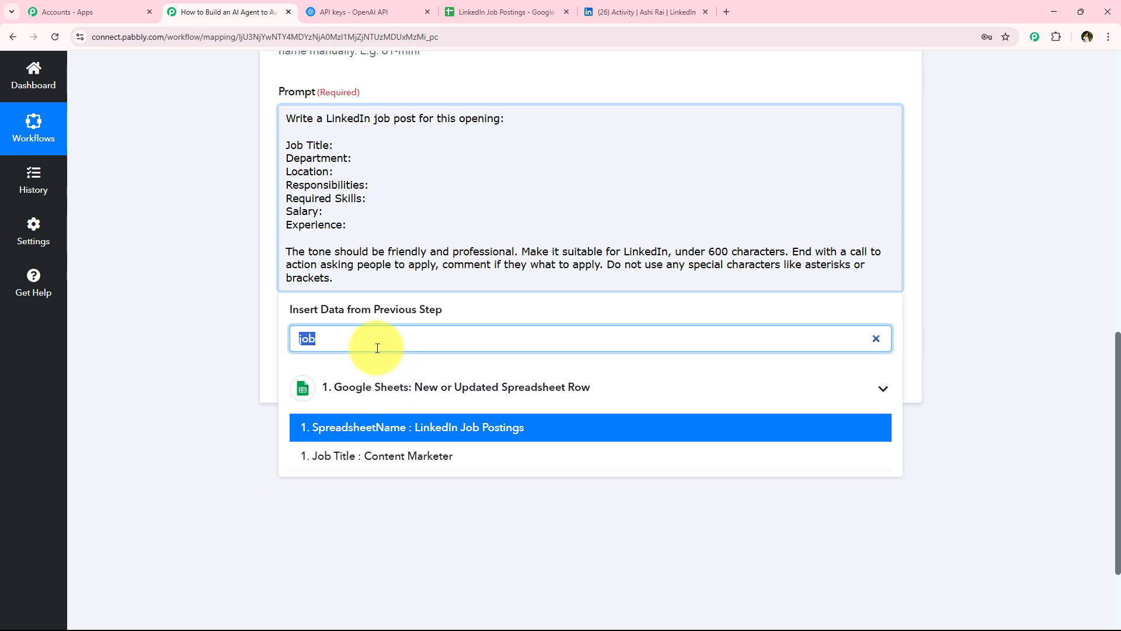
key("BackSpace")
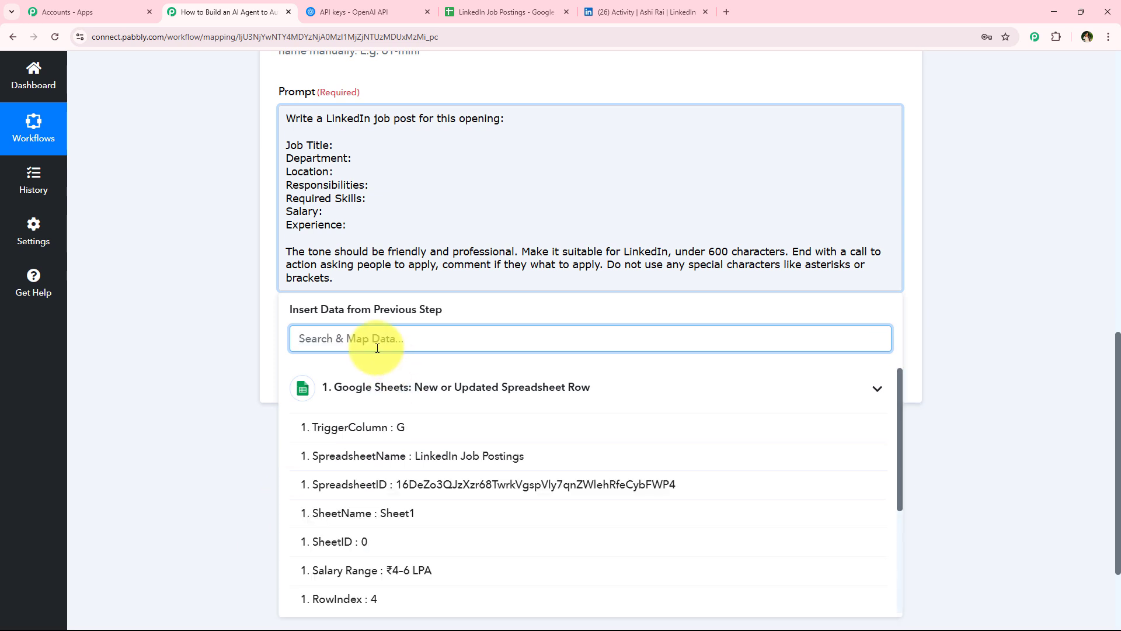
left_click(370, 145)
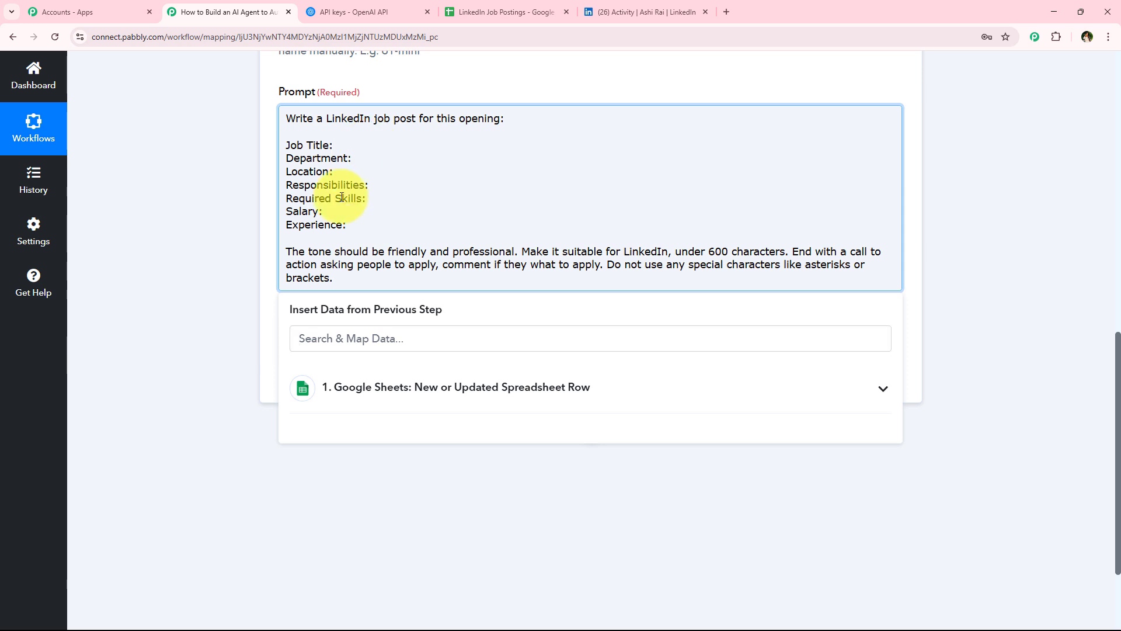
left_click(360, 344)
type("job")
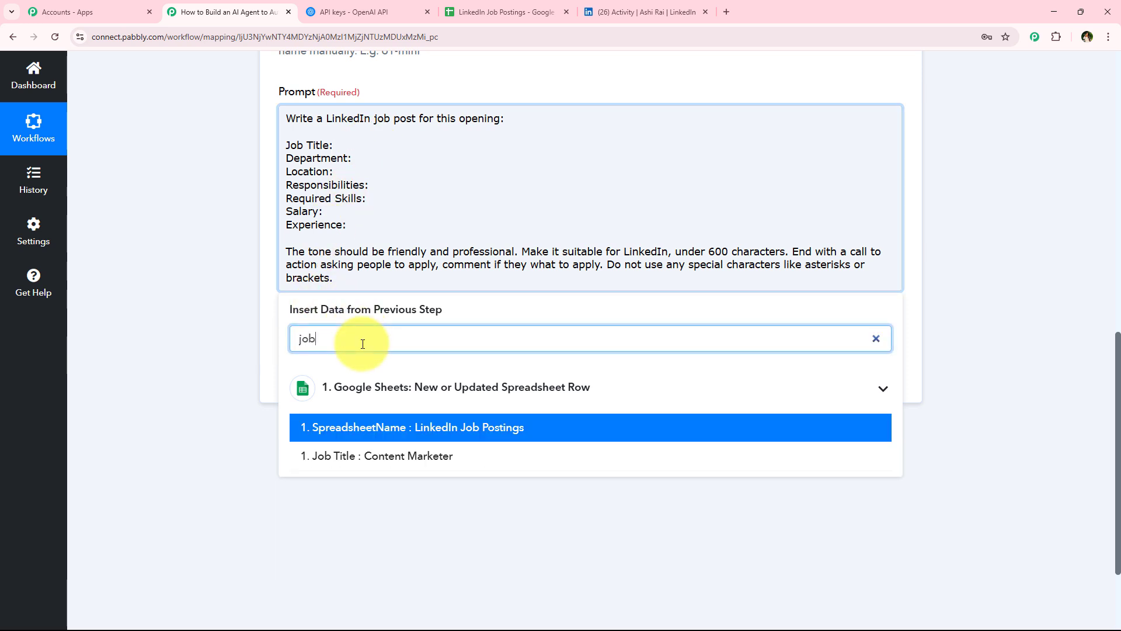
left_click(350, 455)
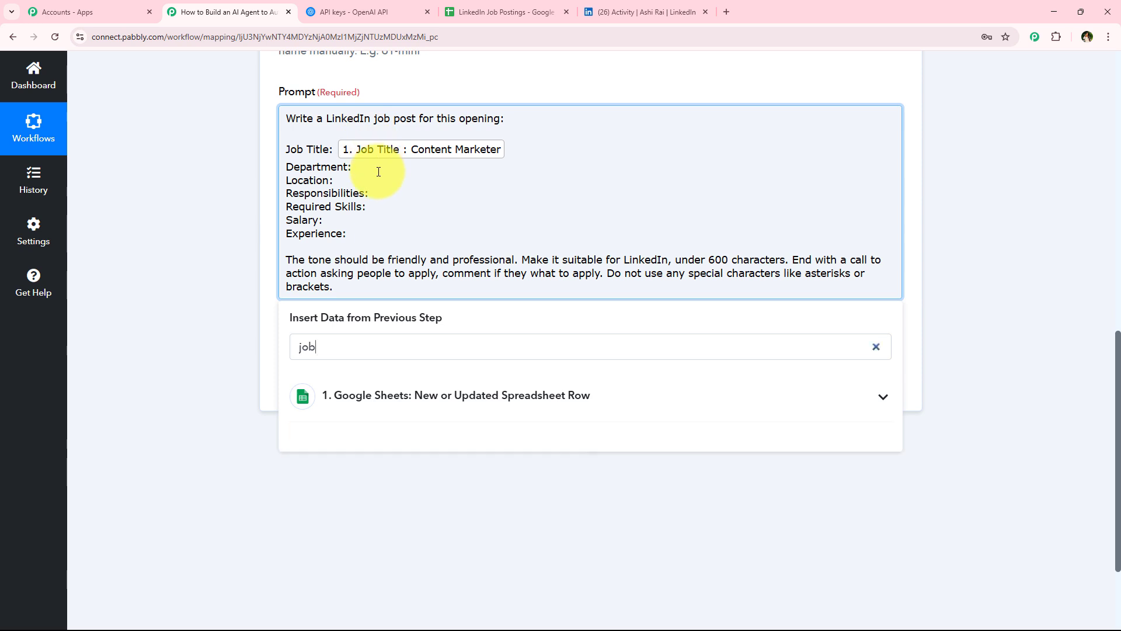
Step: Insert the Department and Location sheet fields after their matching labels in the prompt
left_click(364, 350)
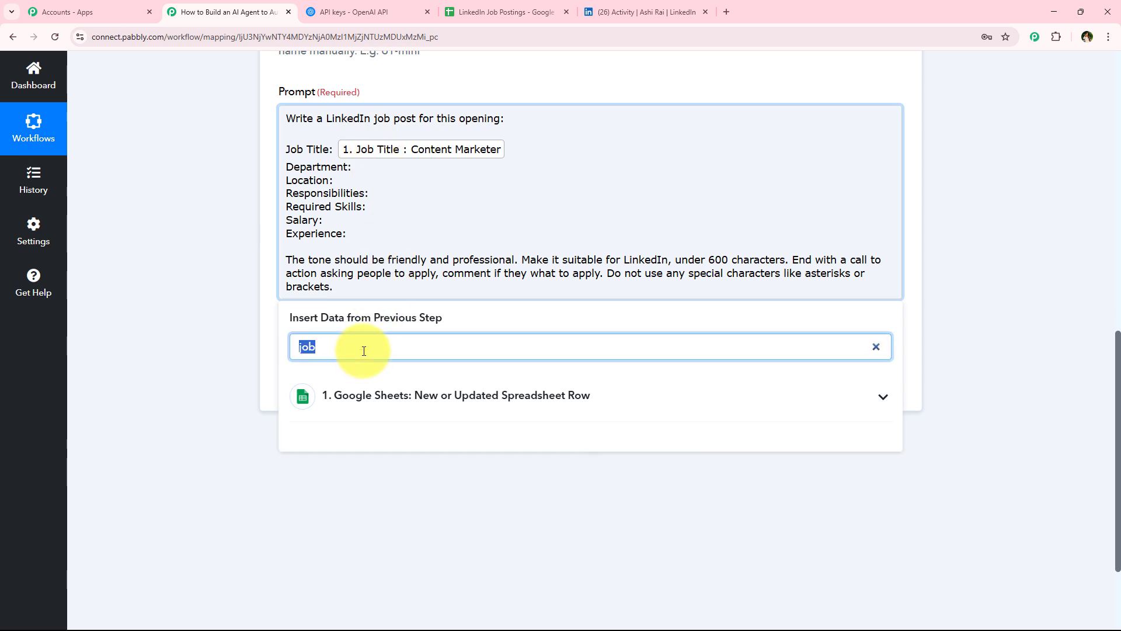
type("de")
left_click(396, 493)
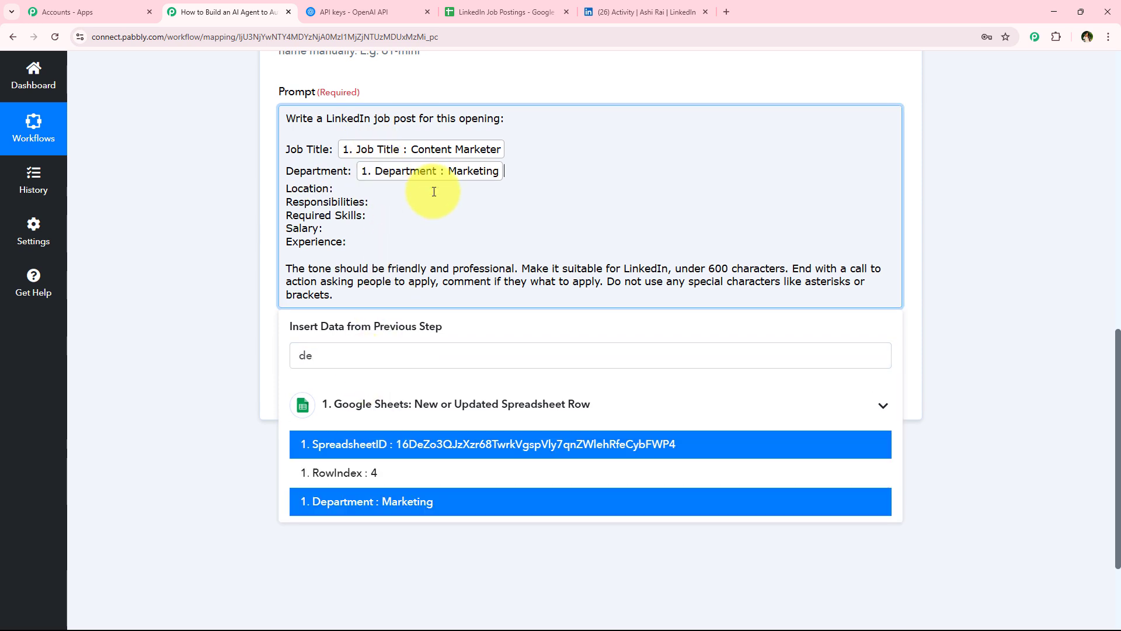
left_click(434, 191)
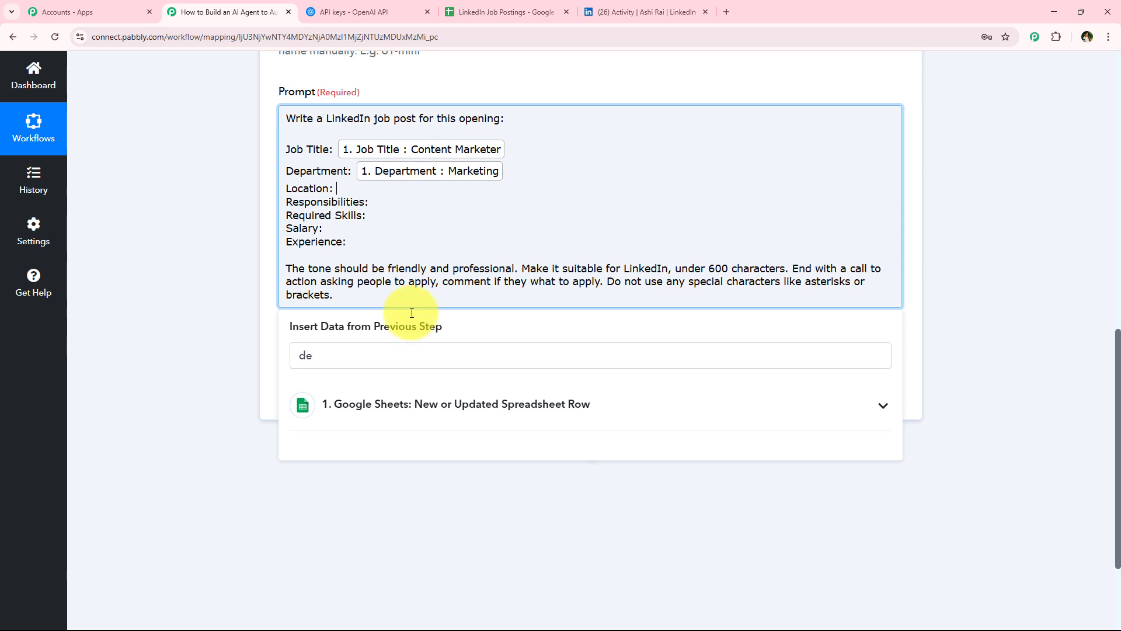
left_click(409, 358)
key("BackSpace")
type("lo")
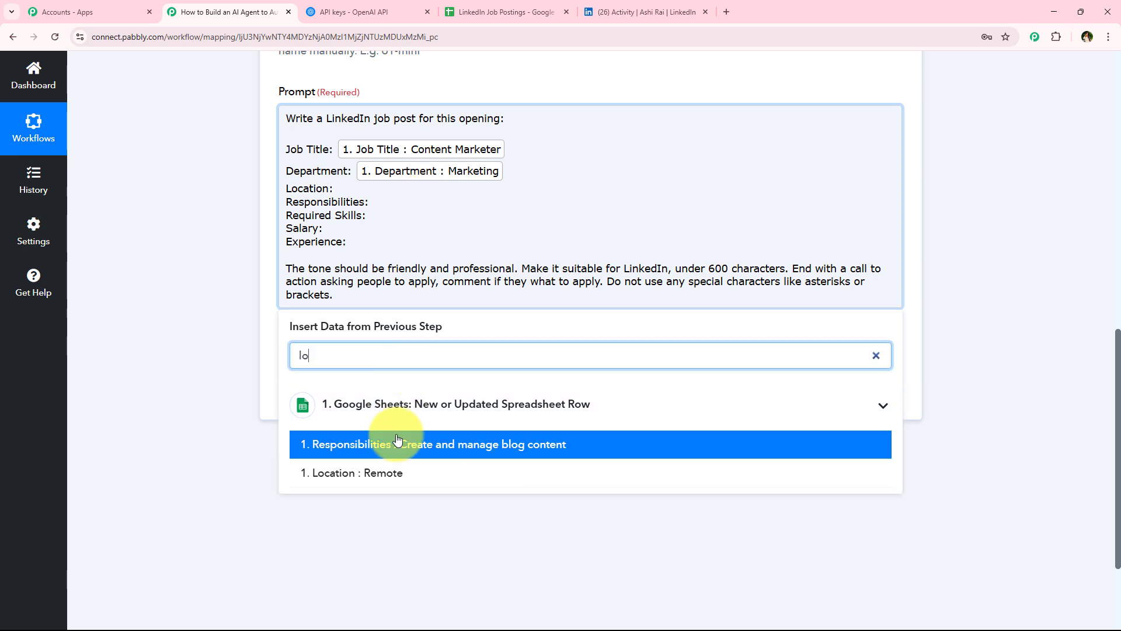
left_click(408, 477)
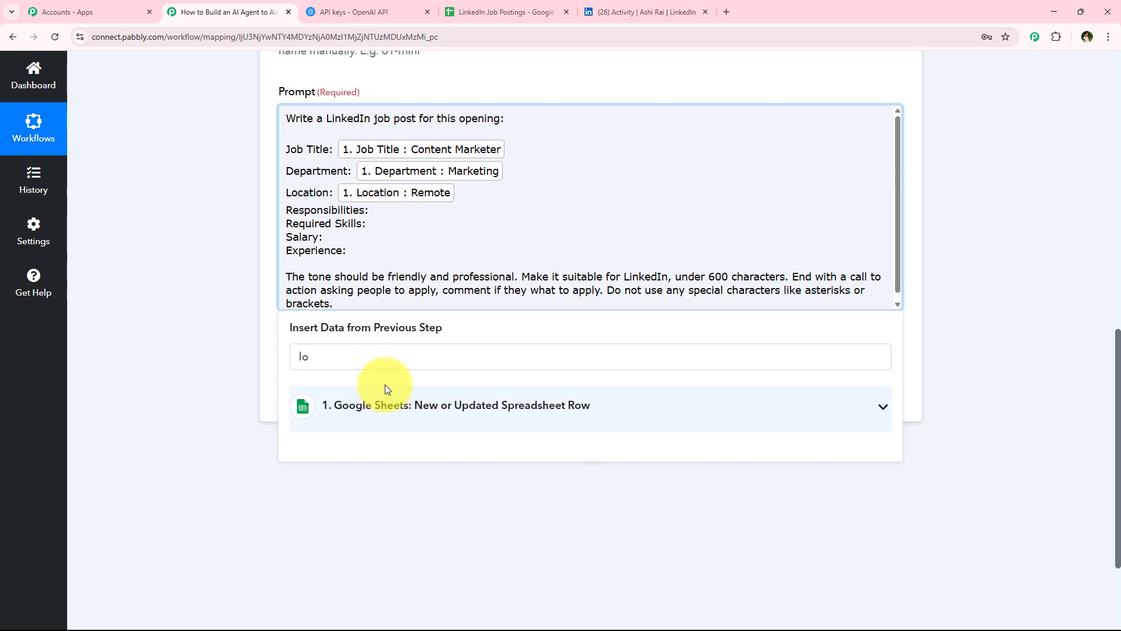
Step: Insert the Responsibilities and Required Skills sheet fields after their matching prompt labels
left_click(381, 358)
type("re")
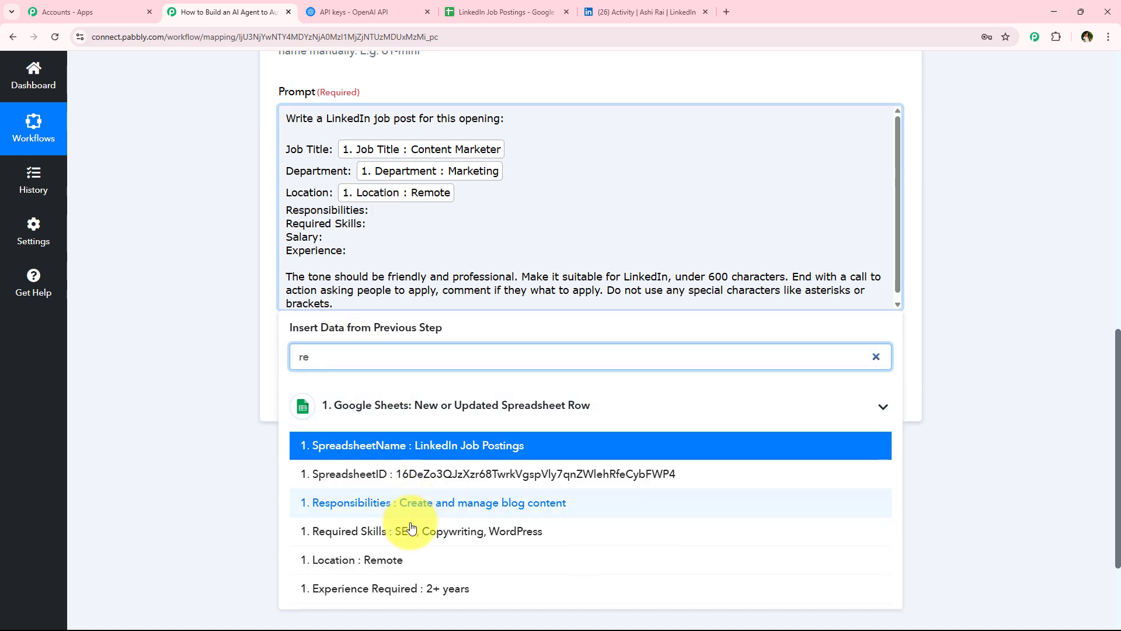
left_click(415, 504)
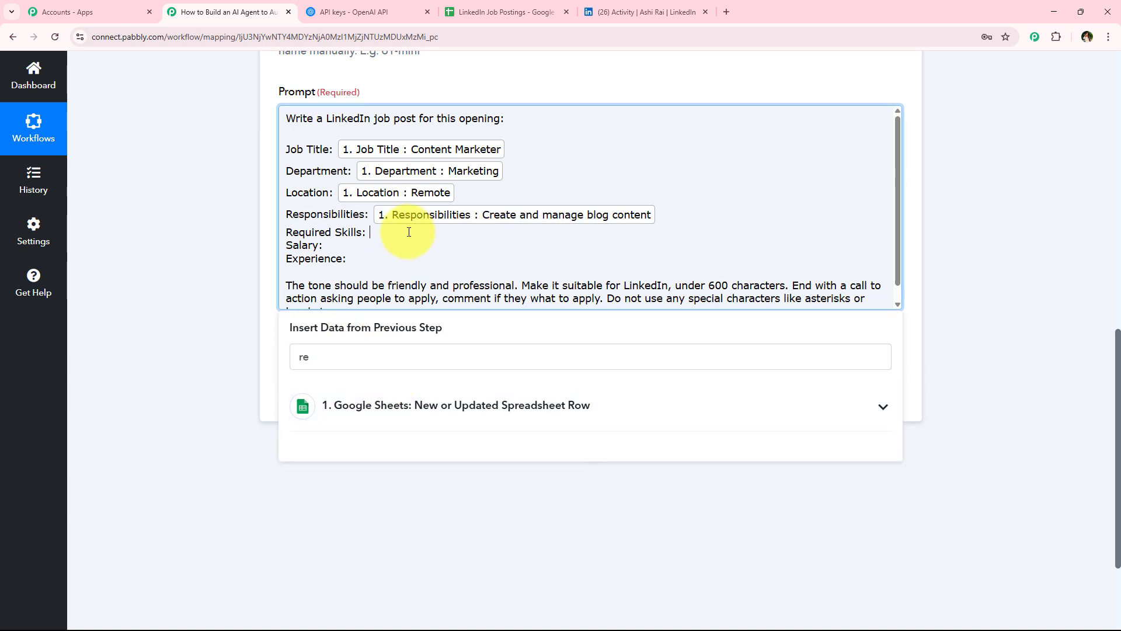
left_click(345, 347)
type("s")
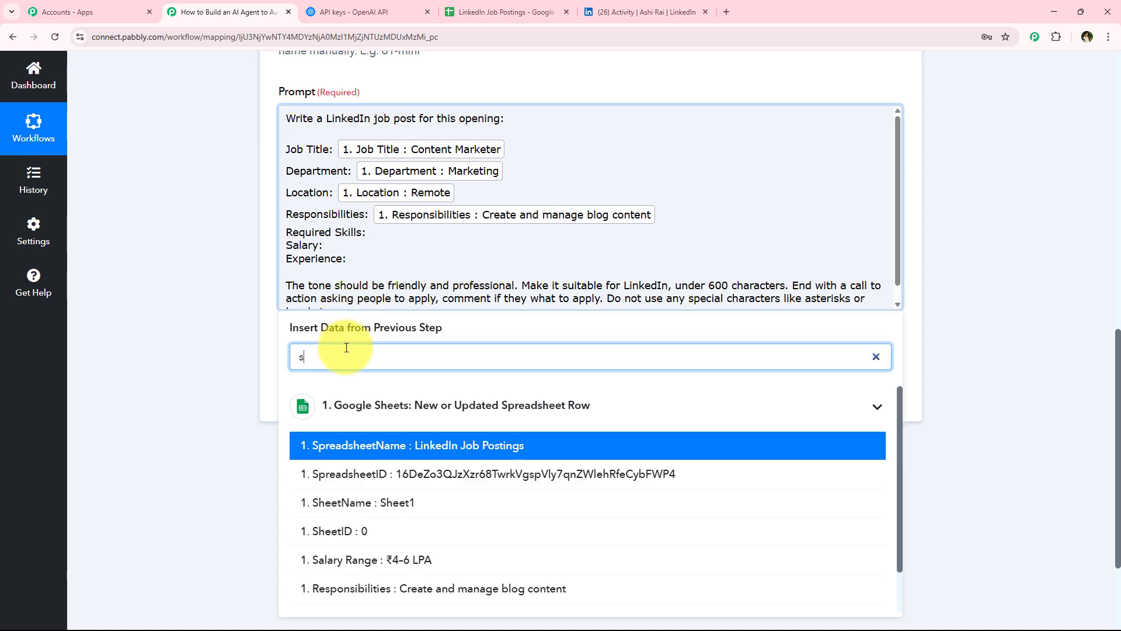
type("kill")
left_click(395, 445)
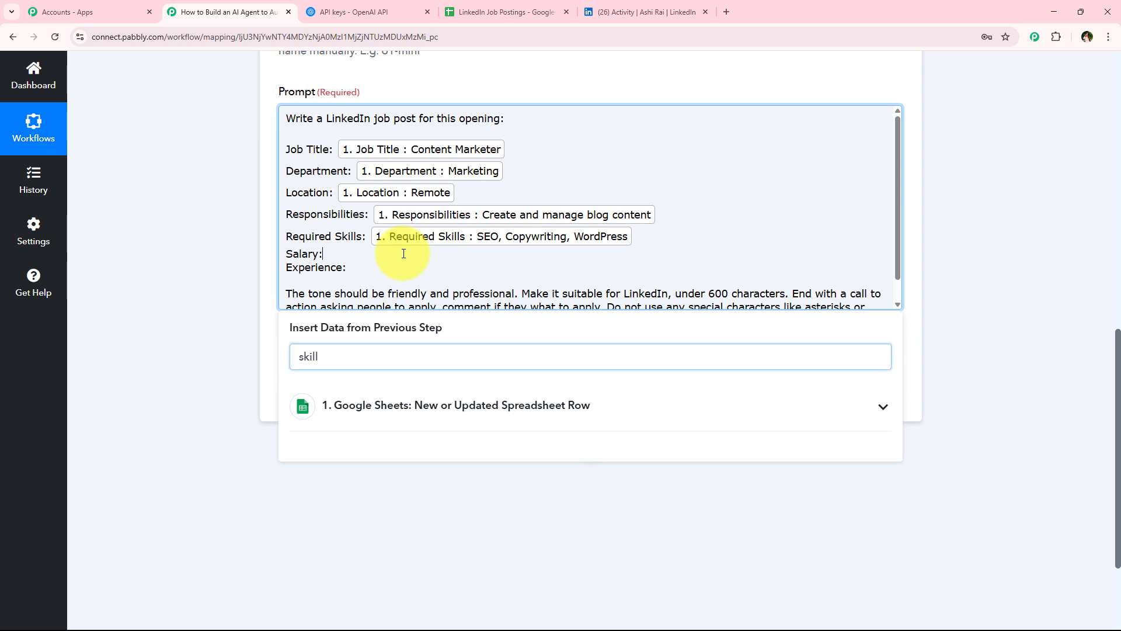
Step: Insert the Salary Range field after "Salary:" and Experience Required after "Experience:" in the prompt
left_click(338, 356)
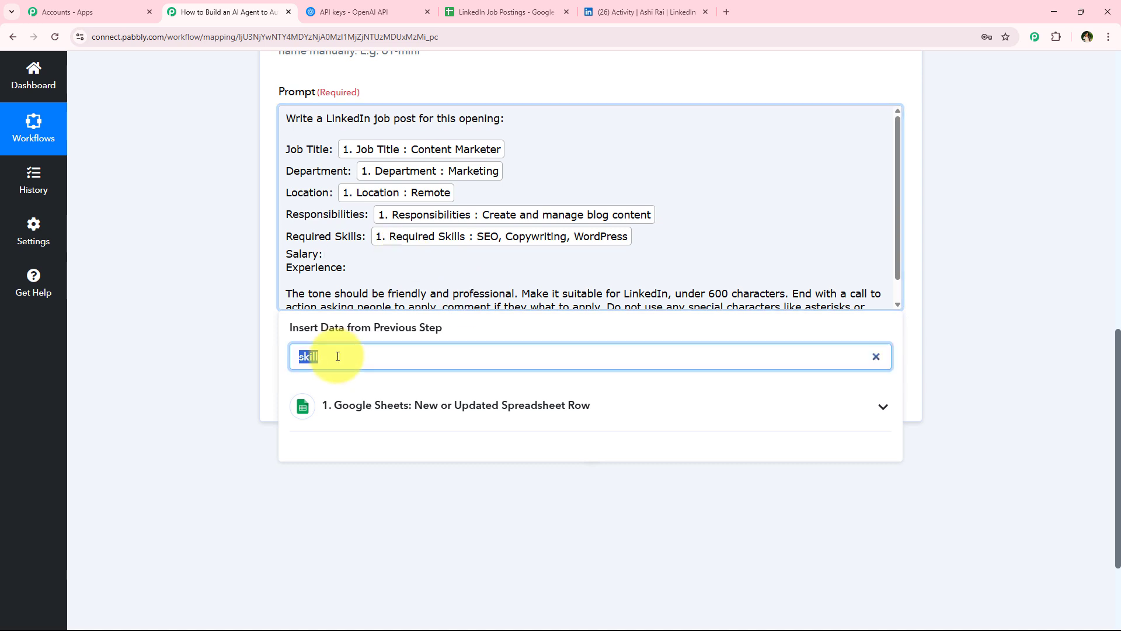
type("sa")
left_click(419, 445)
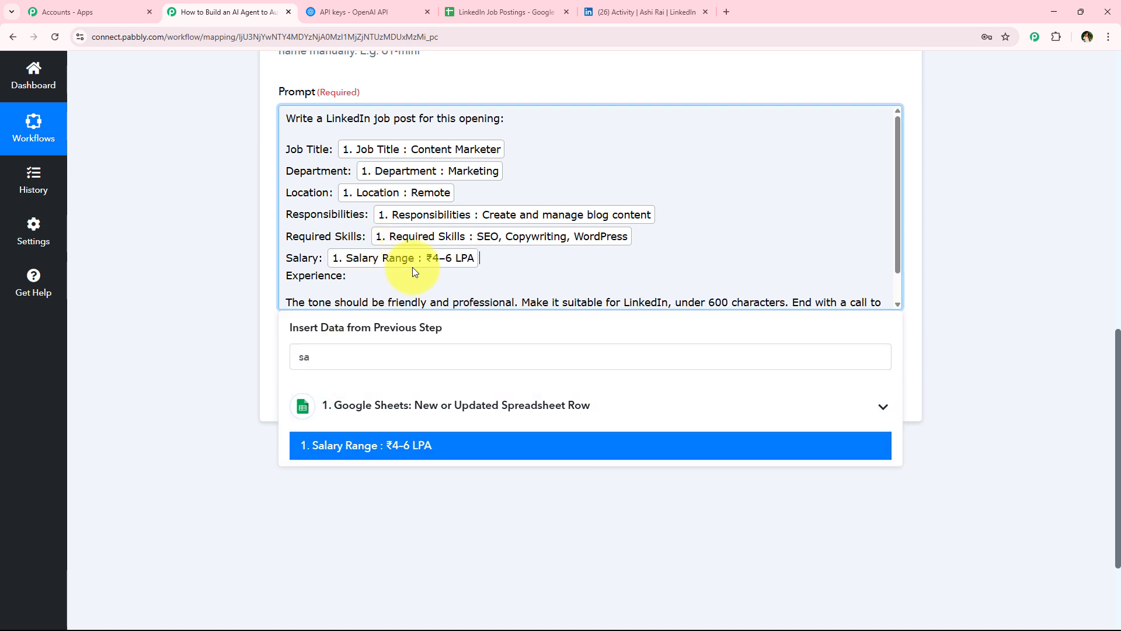
left_click(342, 354)
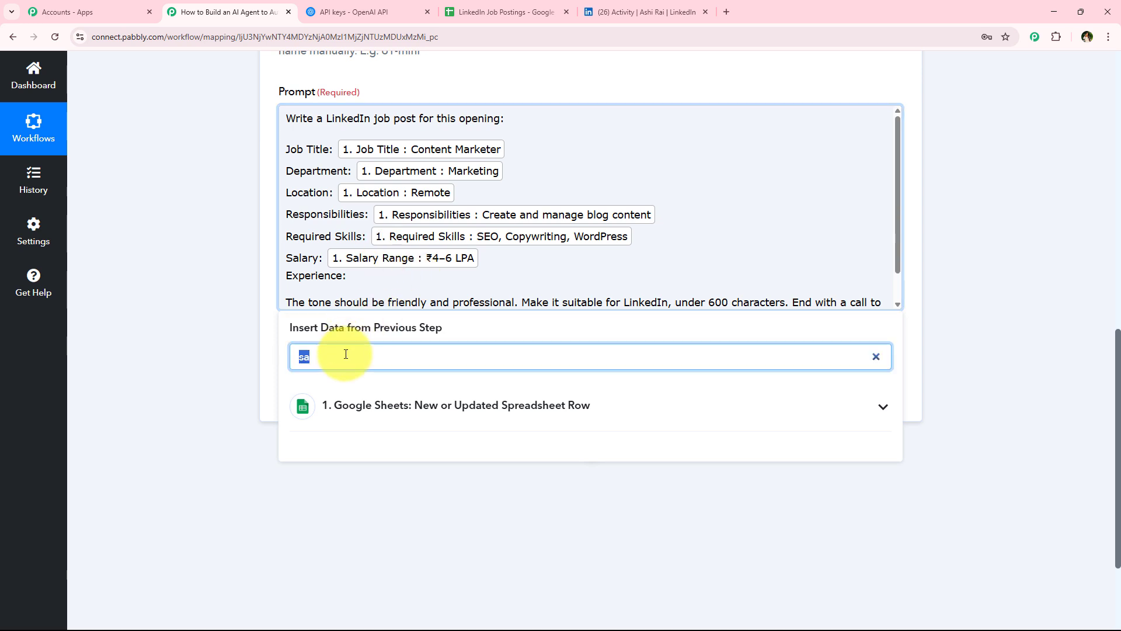
type("ex")
left_click(418, 475)
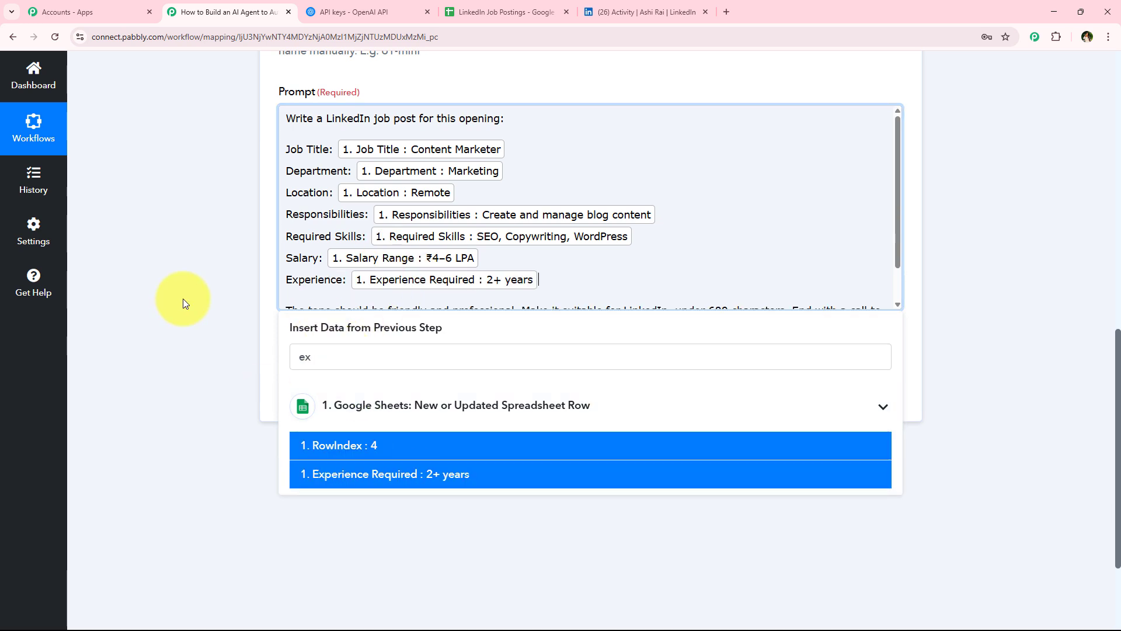
Step: Save the ChatGPT action and send a test request
left_click(154, 356)
scroll(375, 181, "down", 1)
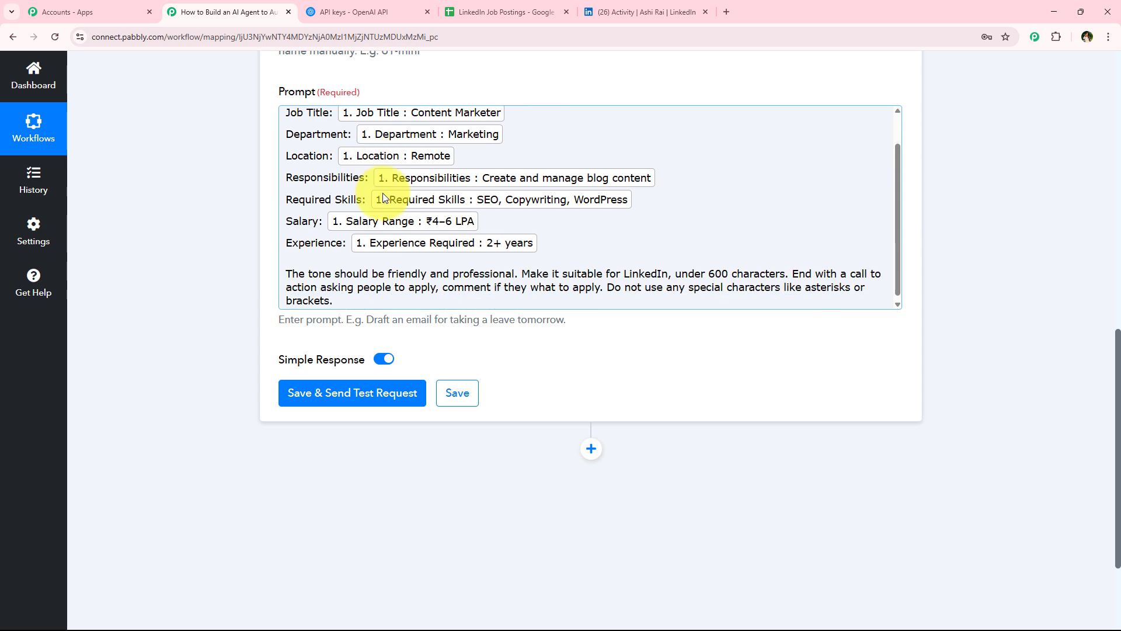
scroll(381, 206, "up", 1)
scroll(383, 216, "down", 1)
scroll(383, 216, "up", 1)
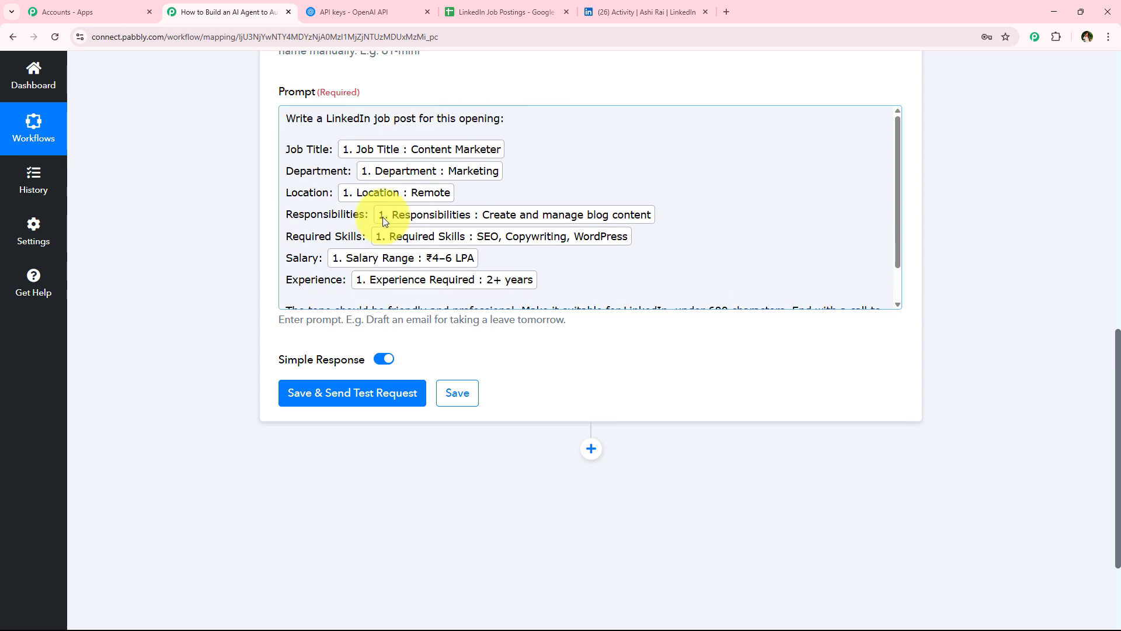
scroll(374, 228, "down", 1)
left_click(370, 403)
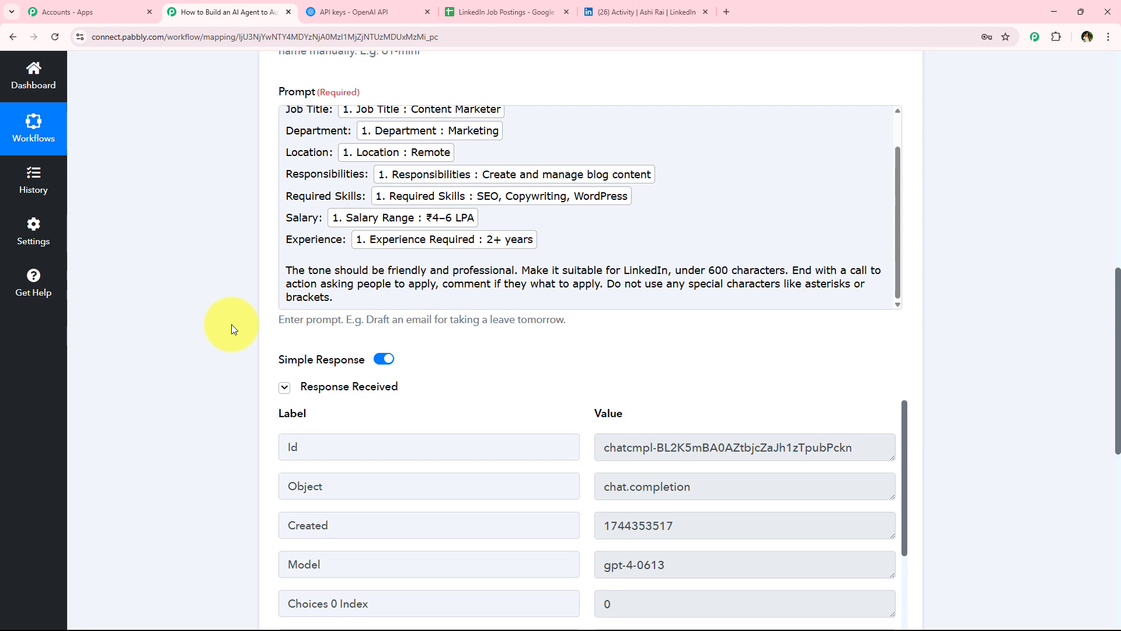
Step: Read the generated job post in the test response's message content
scroll(231, 324, "down", 1)
scroll(193, 265, "down", 5)
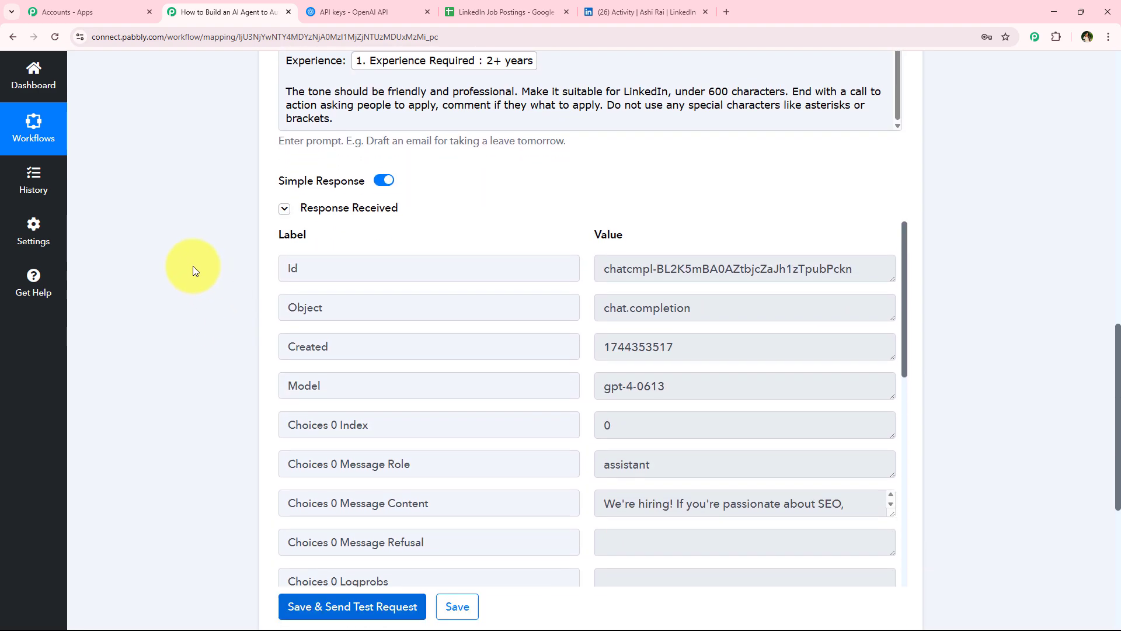
scroll(645, 348, "down", 2)
scroll(664, 342, "up", 2)
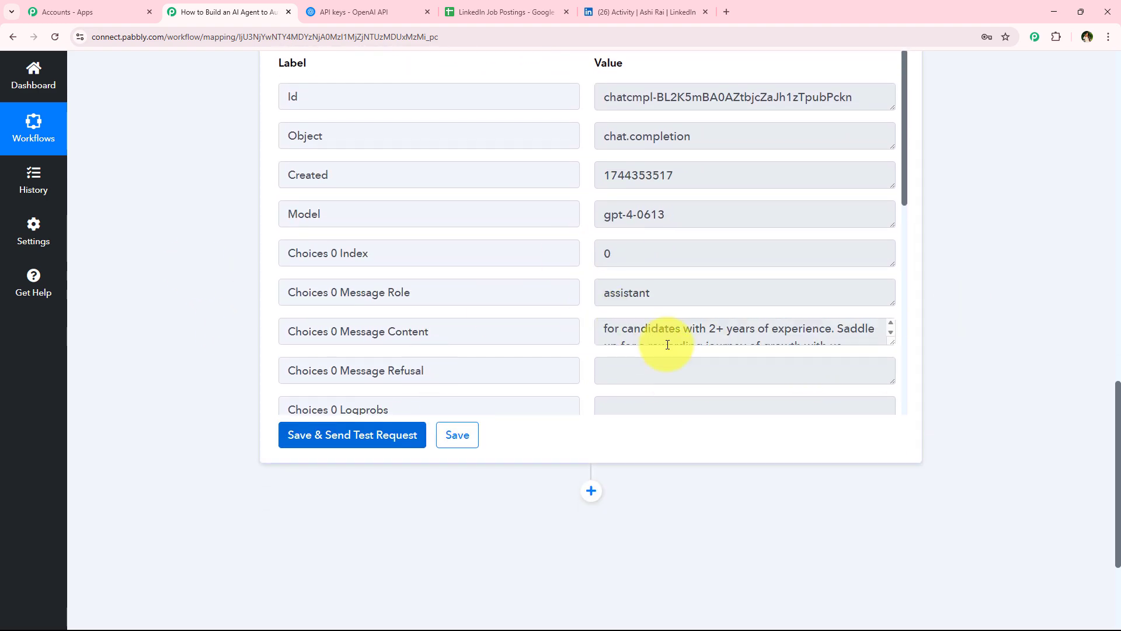
scroll(675, 440, "down", 2)
scroll(675, 440, "up", 2)
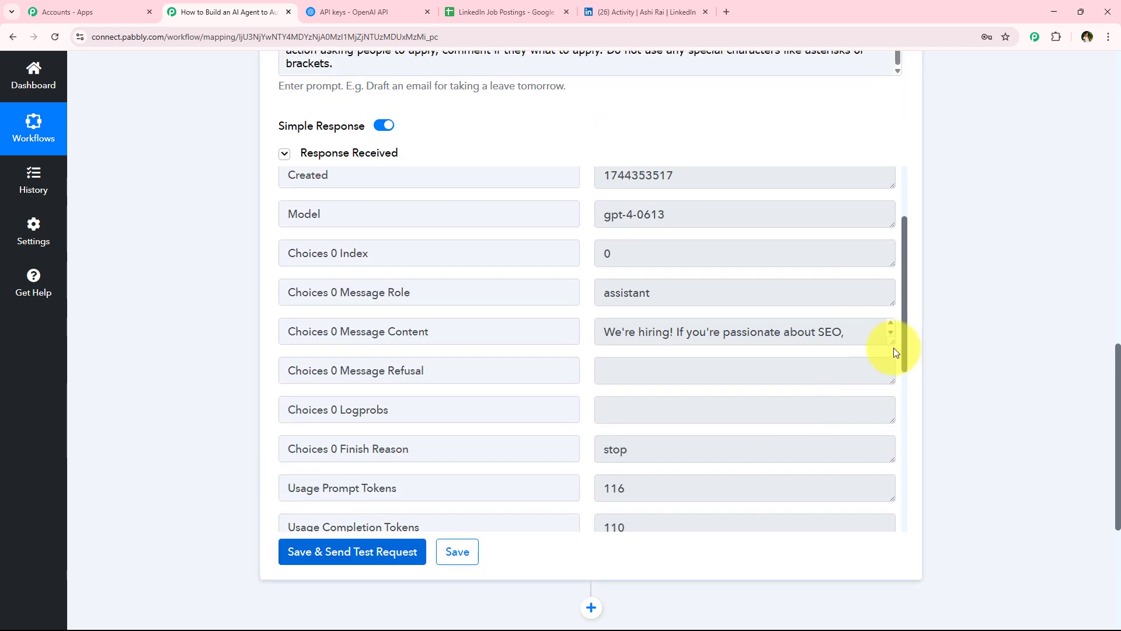
left_click_drag(892, 344, 880, 518)
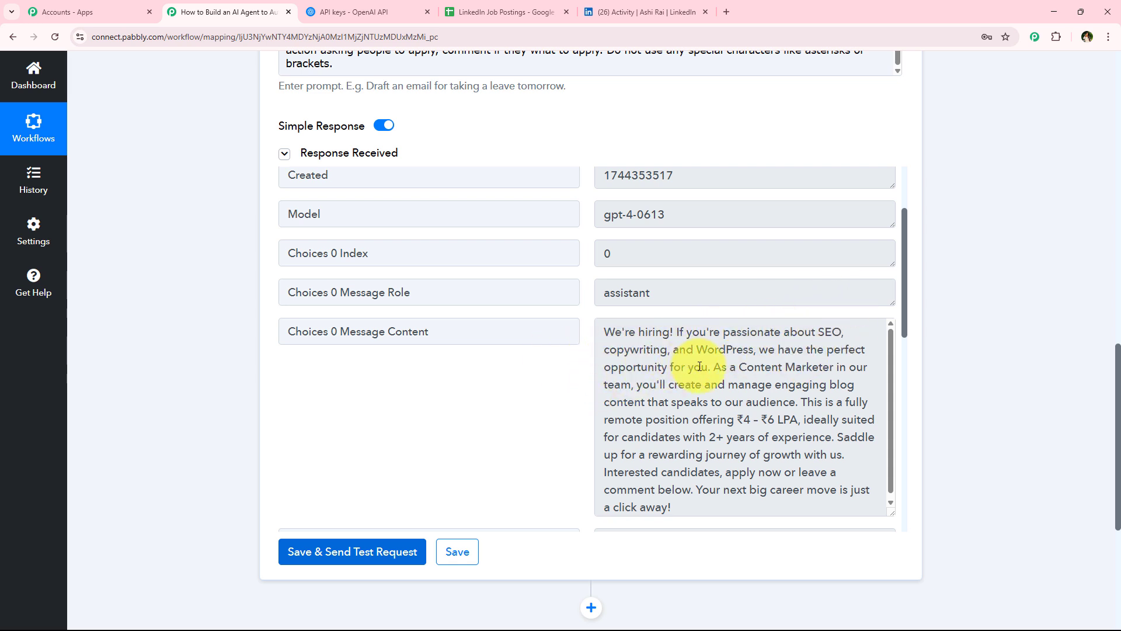
left_click_drag(712, 367, 870, 368)
left_click_drag(726, 373, 743, 406)
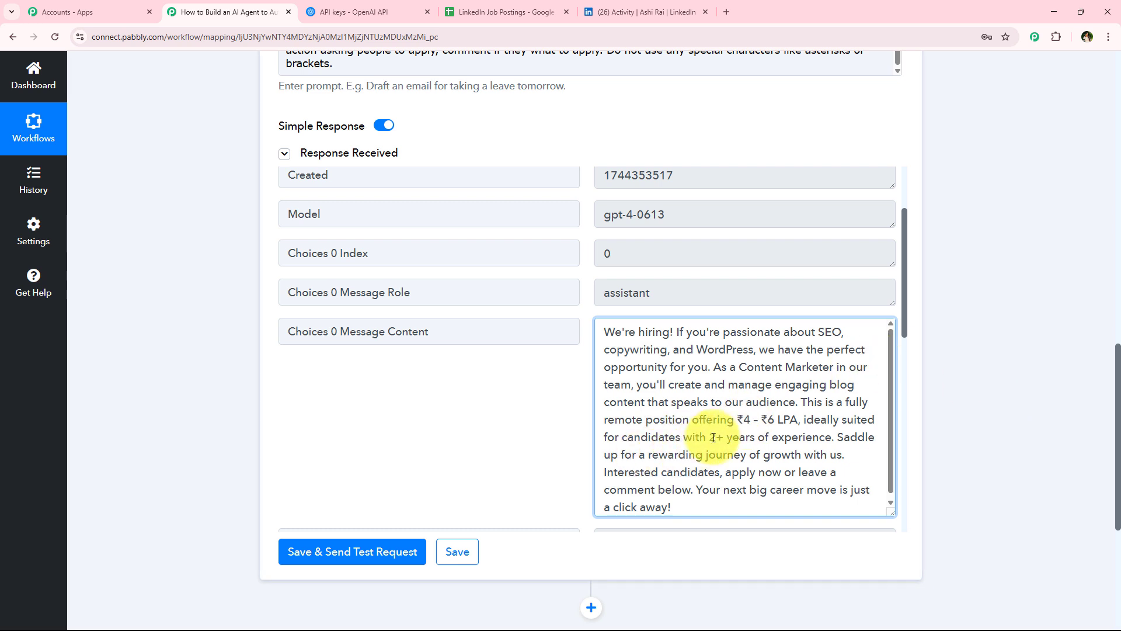
left_click_drag(707, 437, 845, 439)
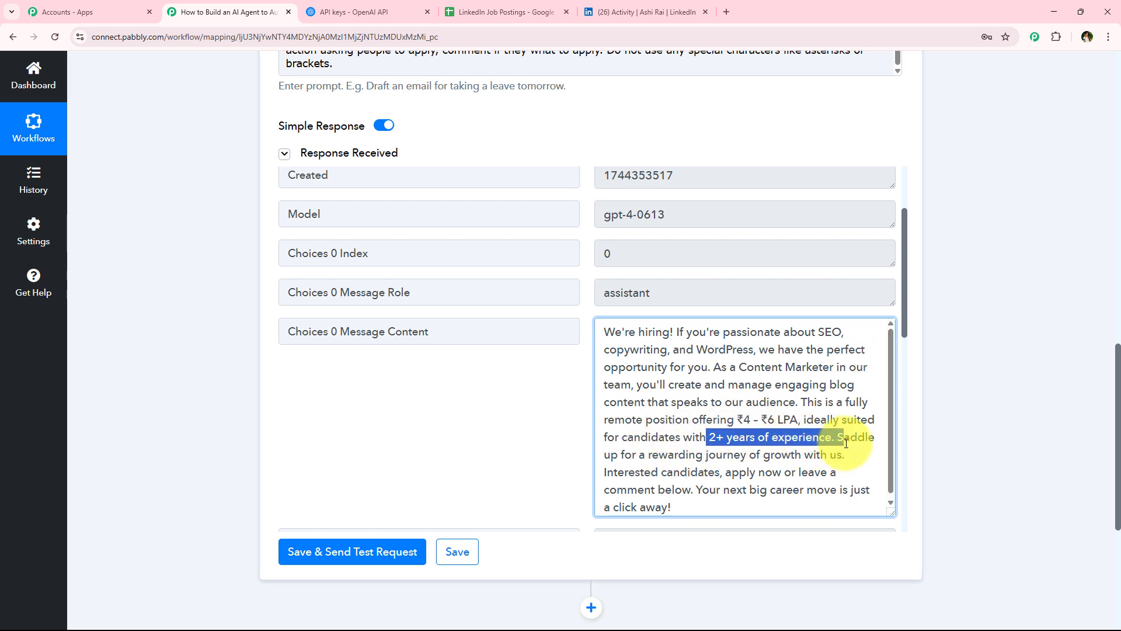
left_click(816, 447)
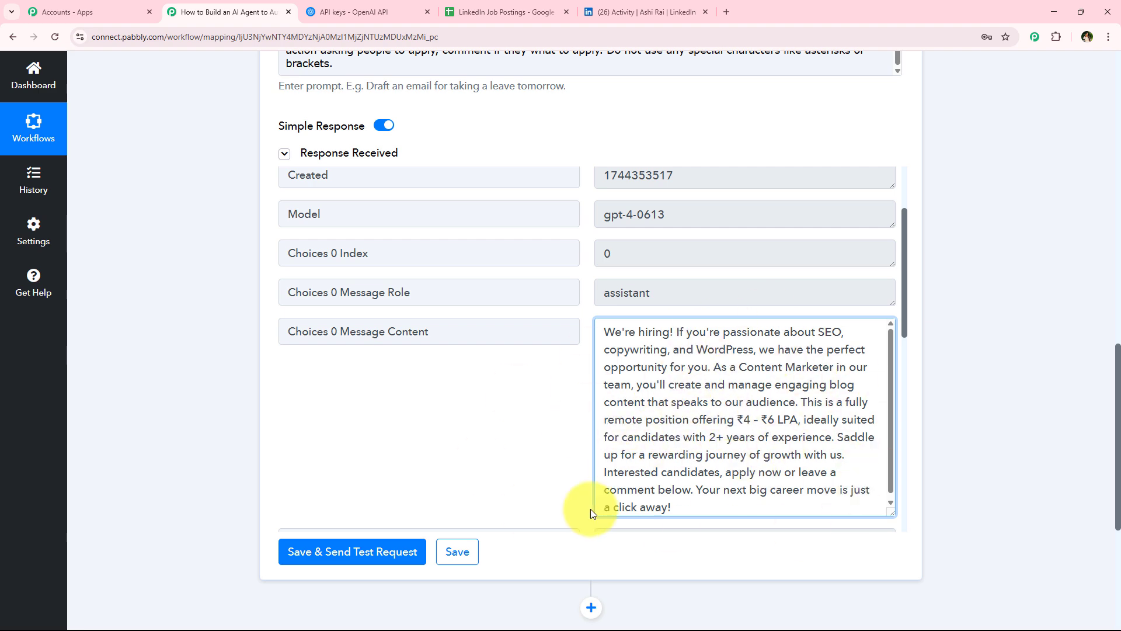
Step: Collapse the ChatGPT action step in the workflow
scroll(244, 427, "up", 12)
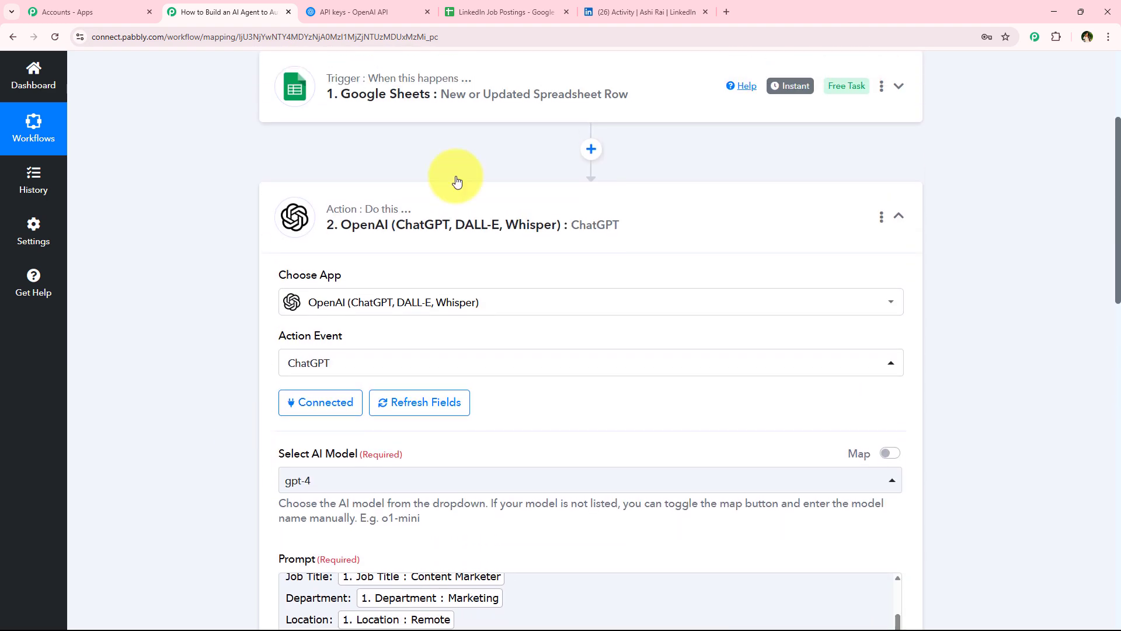
left_click(523, 234)
scroll(351, 371, "up", 4)
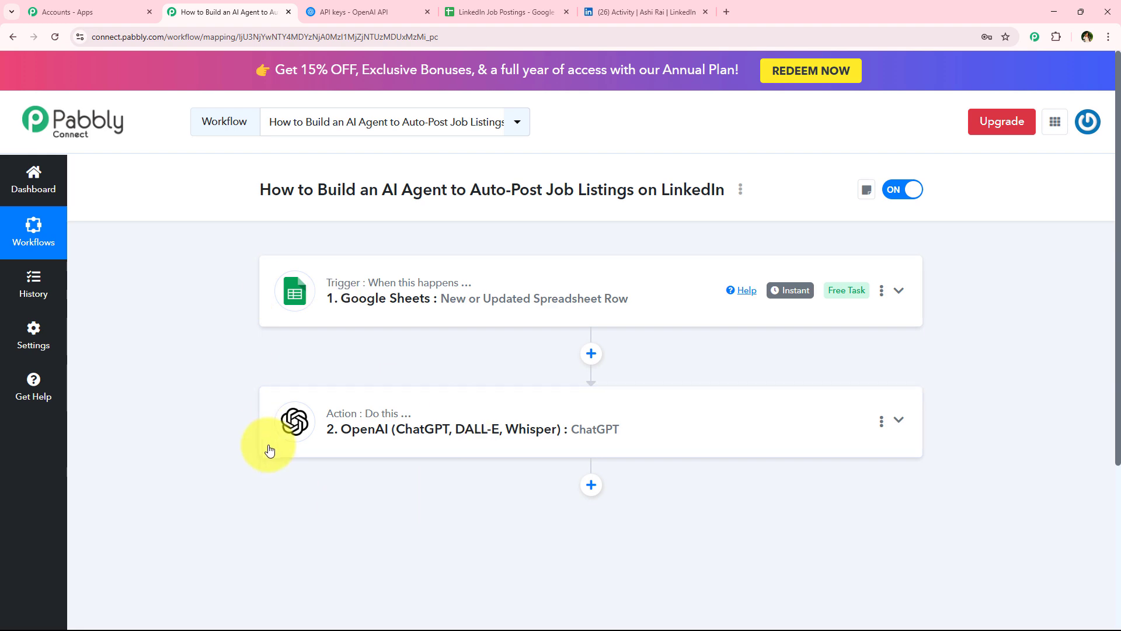
Step: Switch to the LinkedIn tab to view the profile's recent posts
left_click(645, 7)
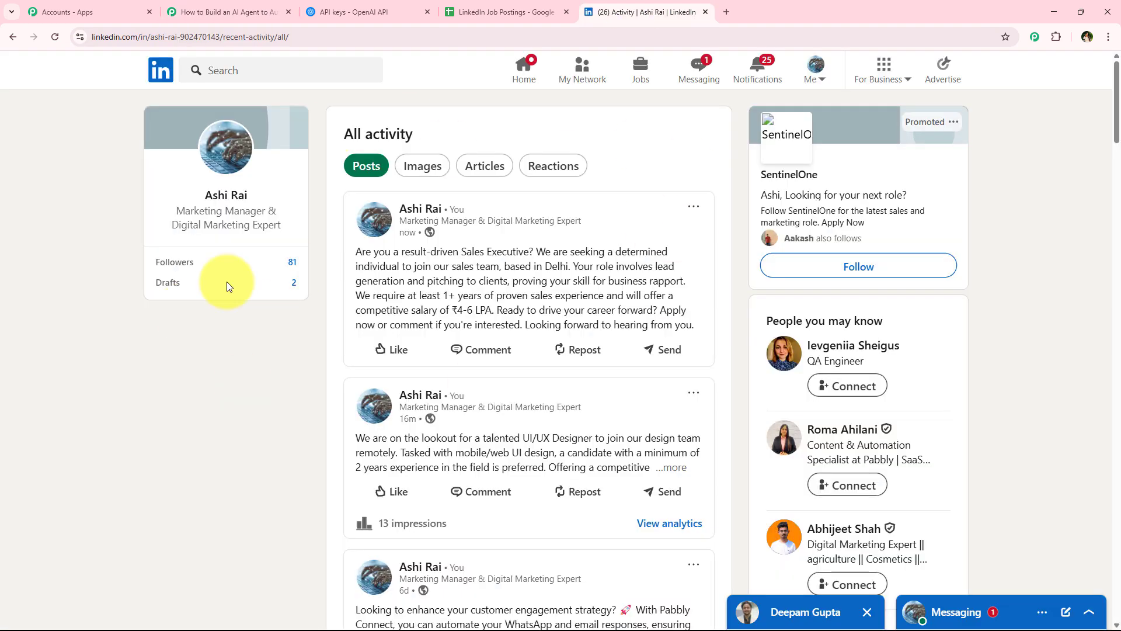
left_click(170, 5)
scroll(471, 463, "down", 1)
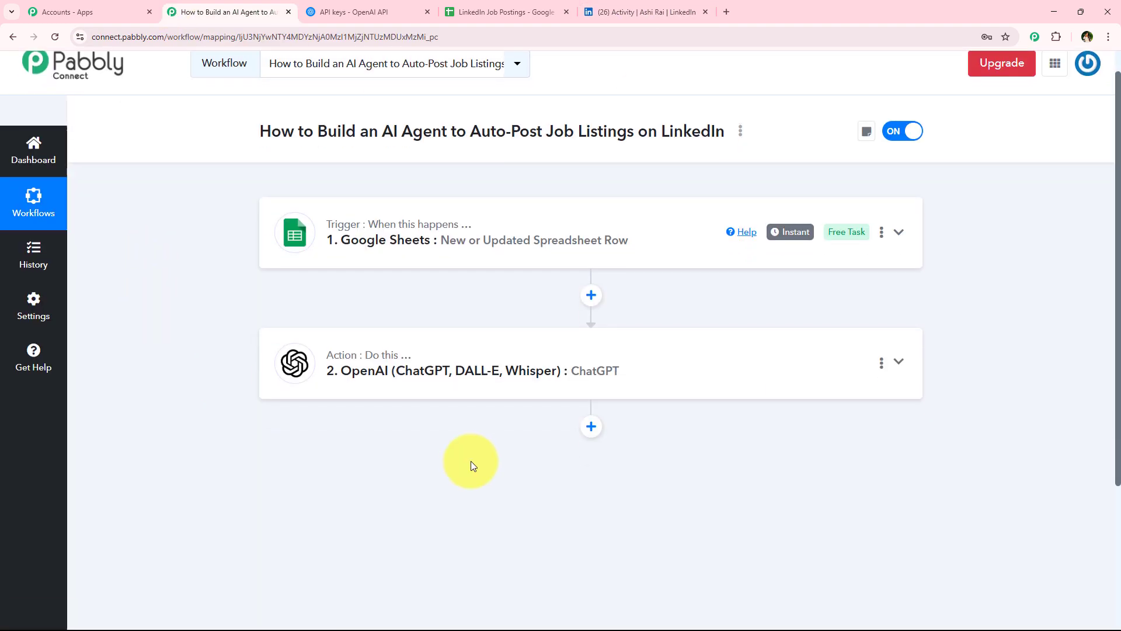
left_click(691, 4)
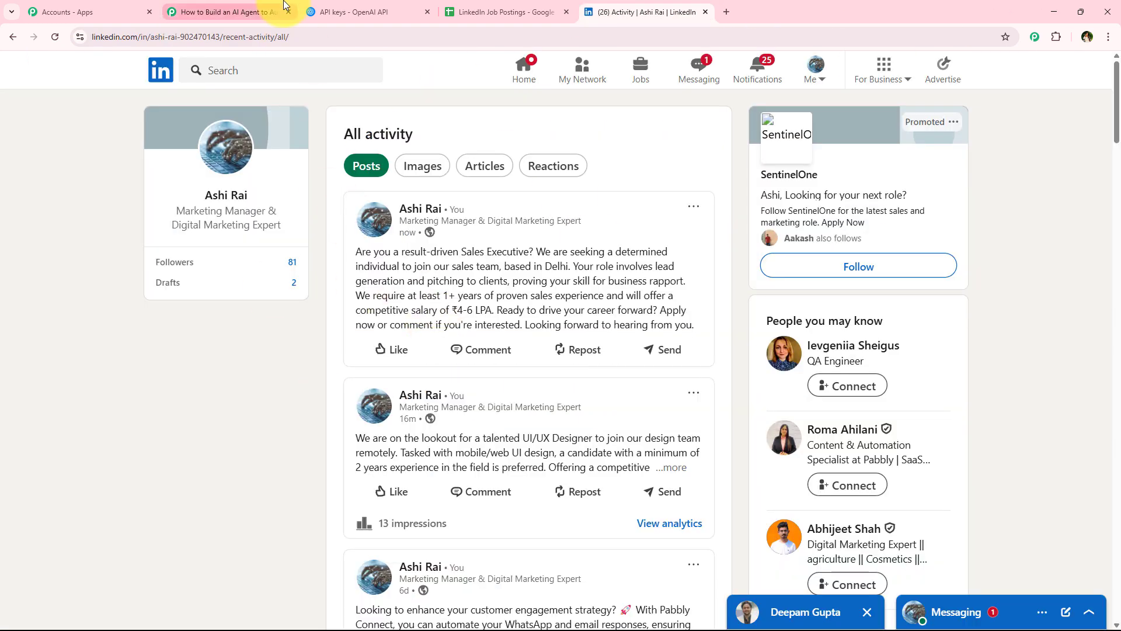
Step: Add a LinkedIn action step after the ChatGPT action in the workflow
left_click(222, 11)
left_click(593, 426)
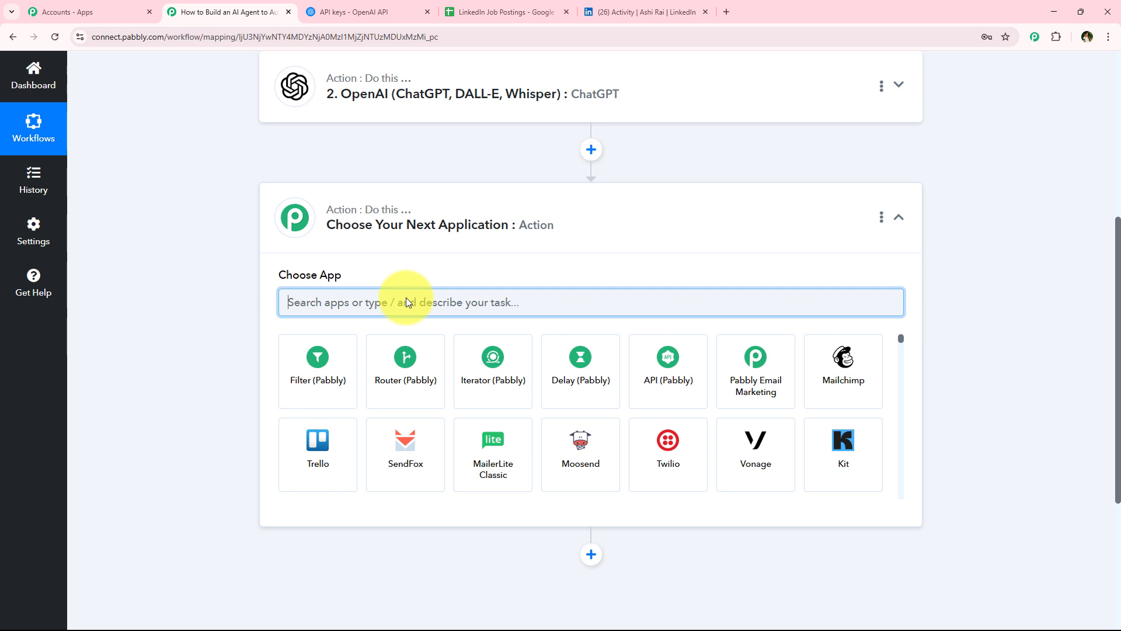
type("Lin")
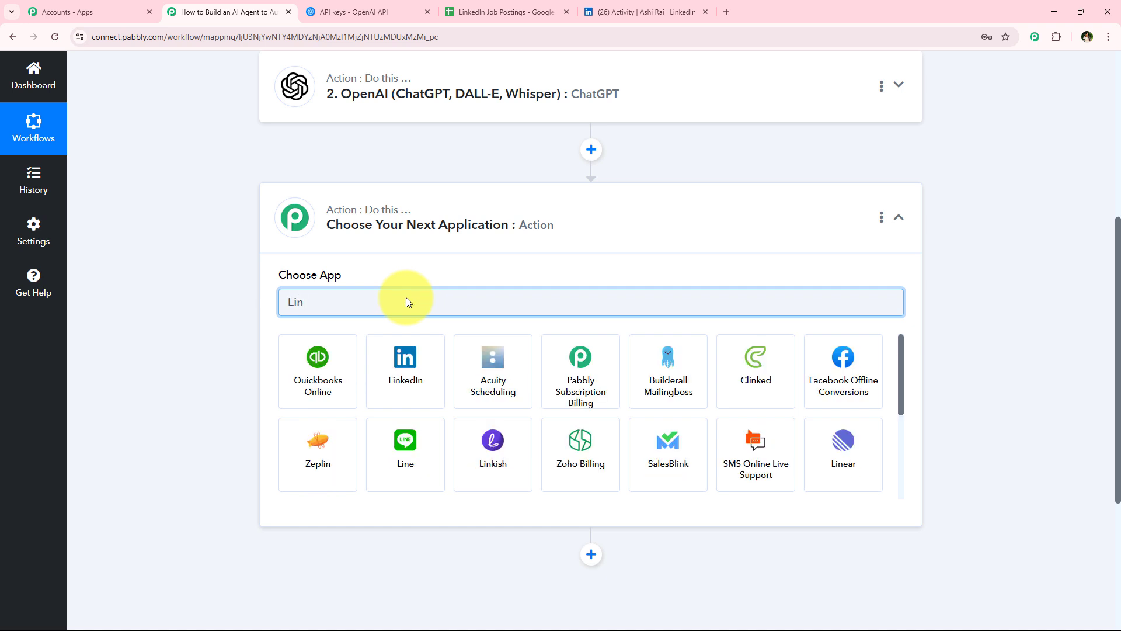
type("kedI")
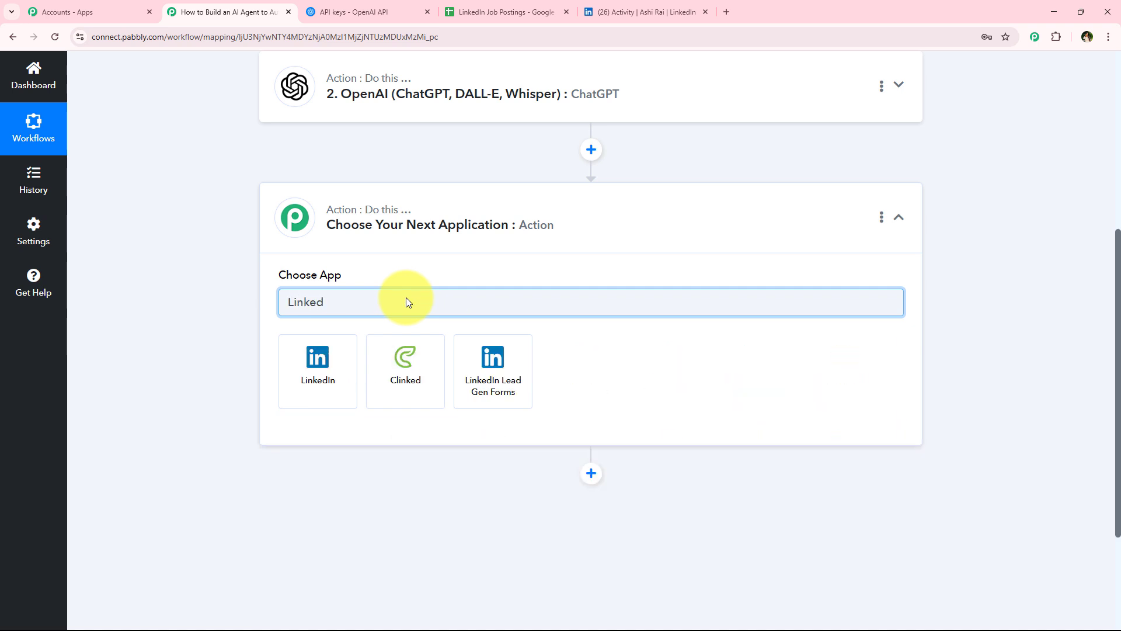
left_click(333, 359)
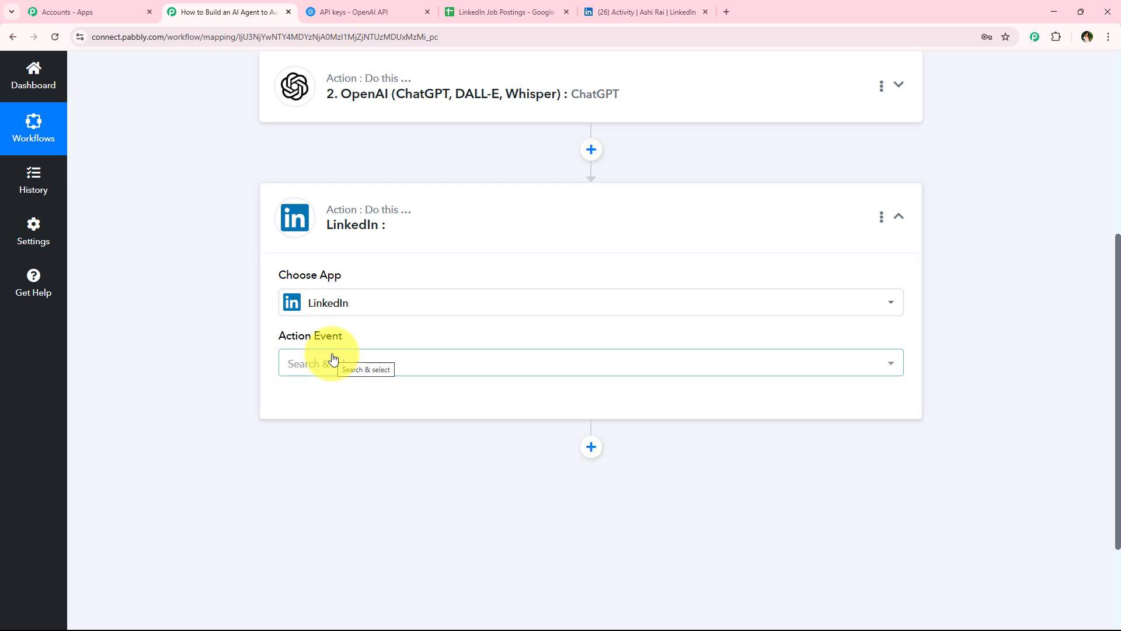
Step: Set the LinkedIn action event to Share Simple Text and open the account connection
left_click_drag(265, 340, 346, 368)
left_click(348, 374)
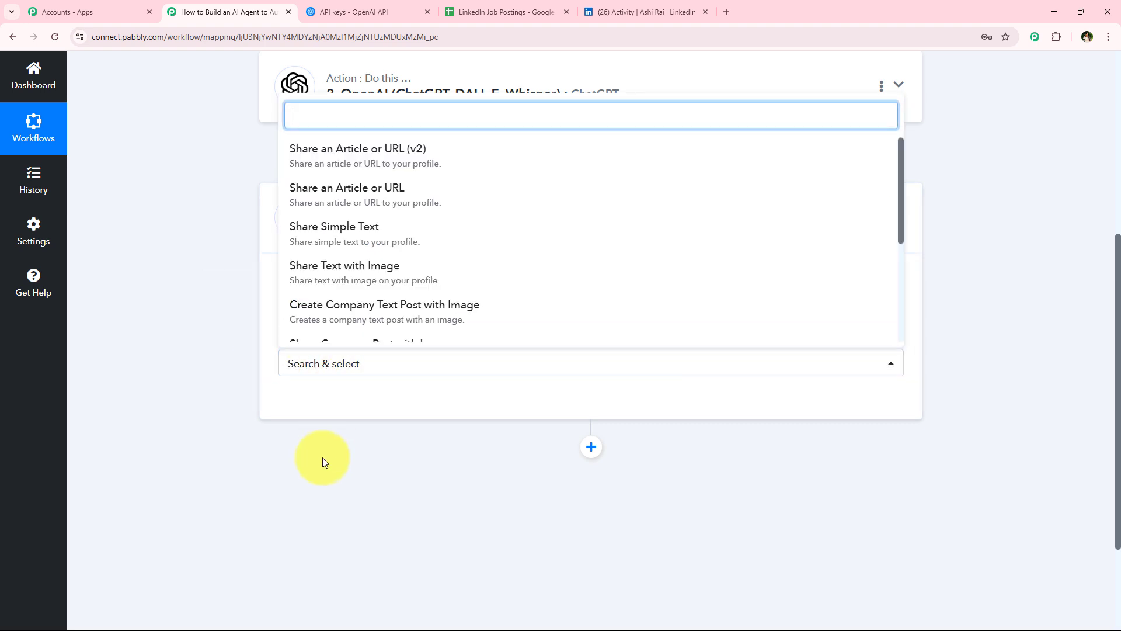
left_click(314, 246)
left_click(327, 405)
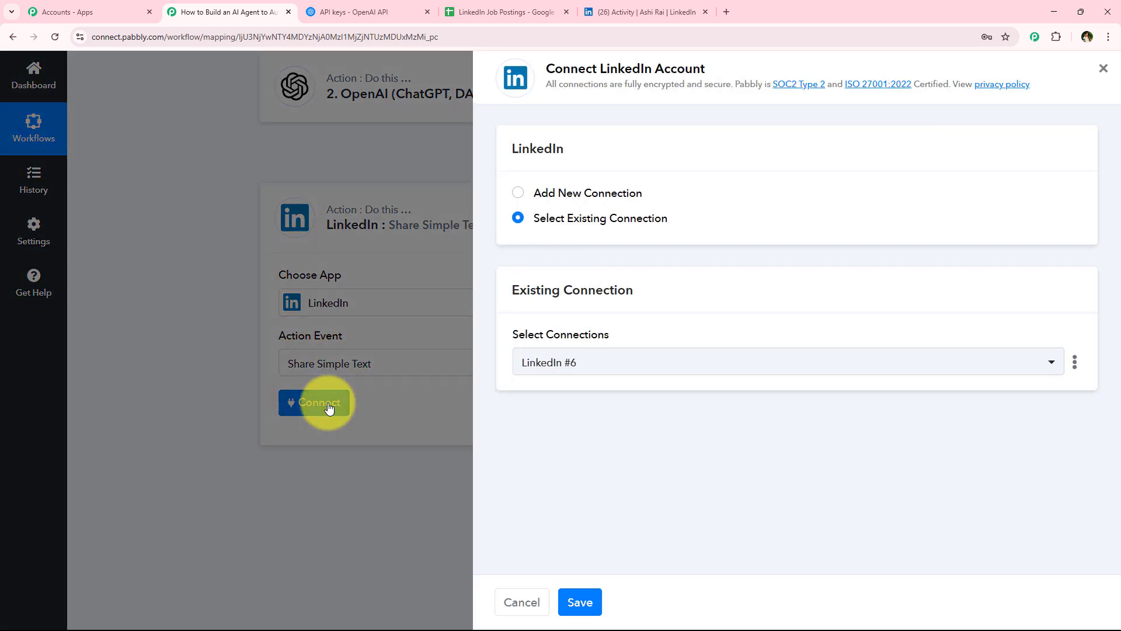
left_click(573, 197)
left_click(586, 227)
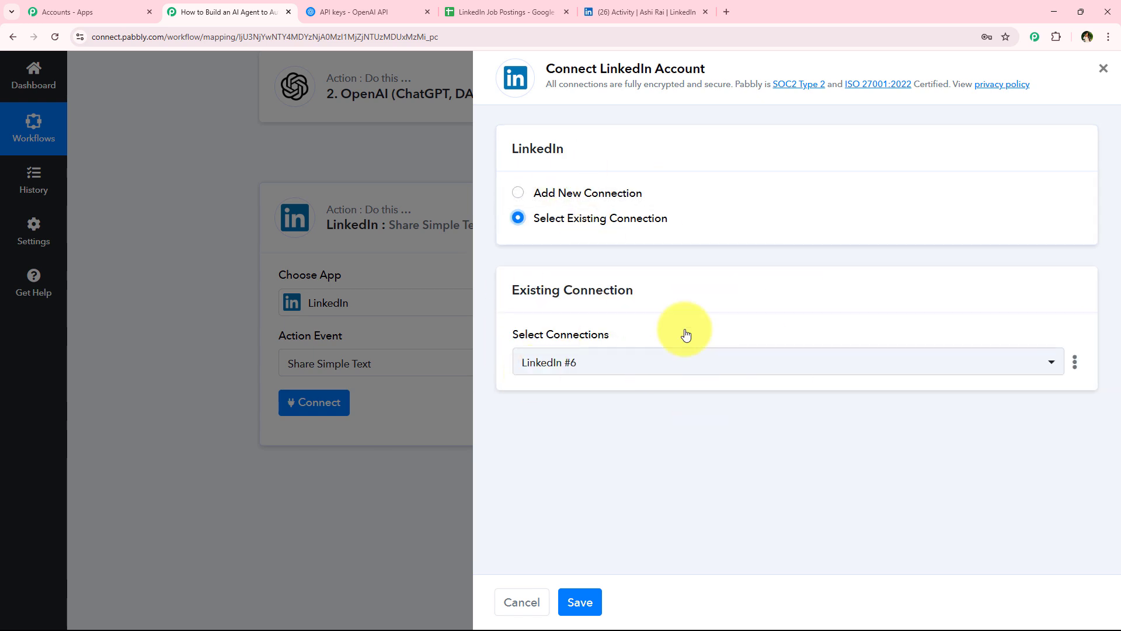
left_click_drag(620, 66, 720, 61)
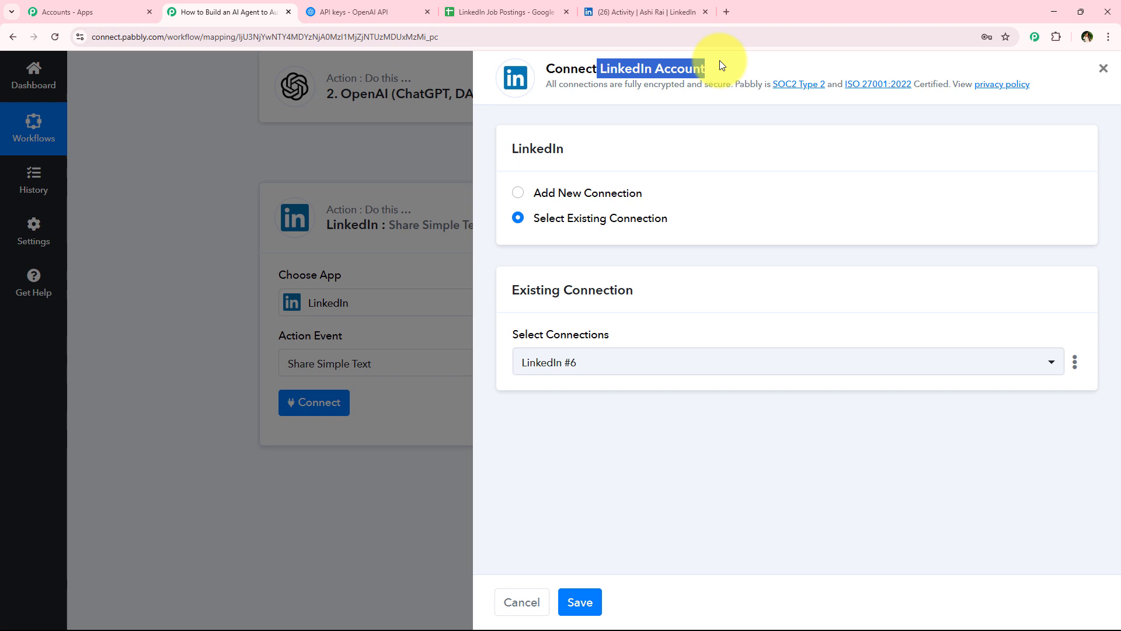
left_click(549, 219)
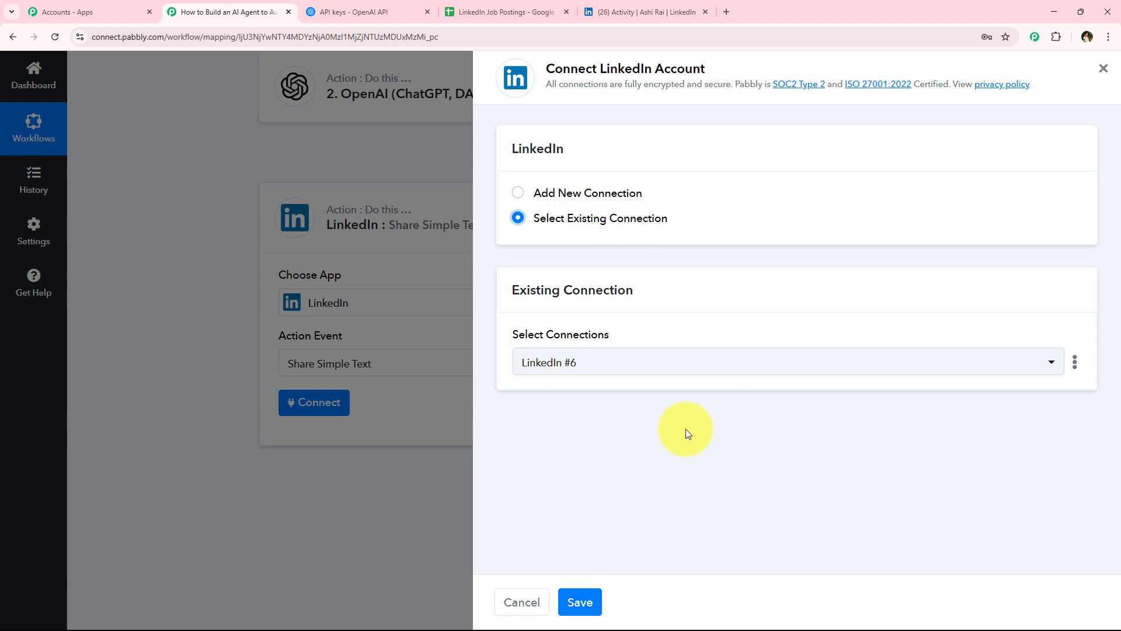
Step: Add a new LinkedIn connection and sign in to the LinkedIn account to authorize it
left_click(625, 199)
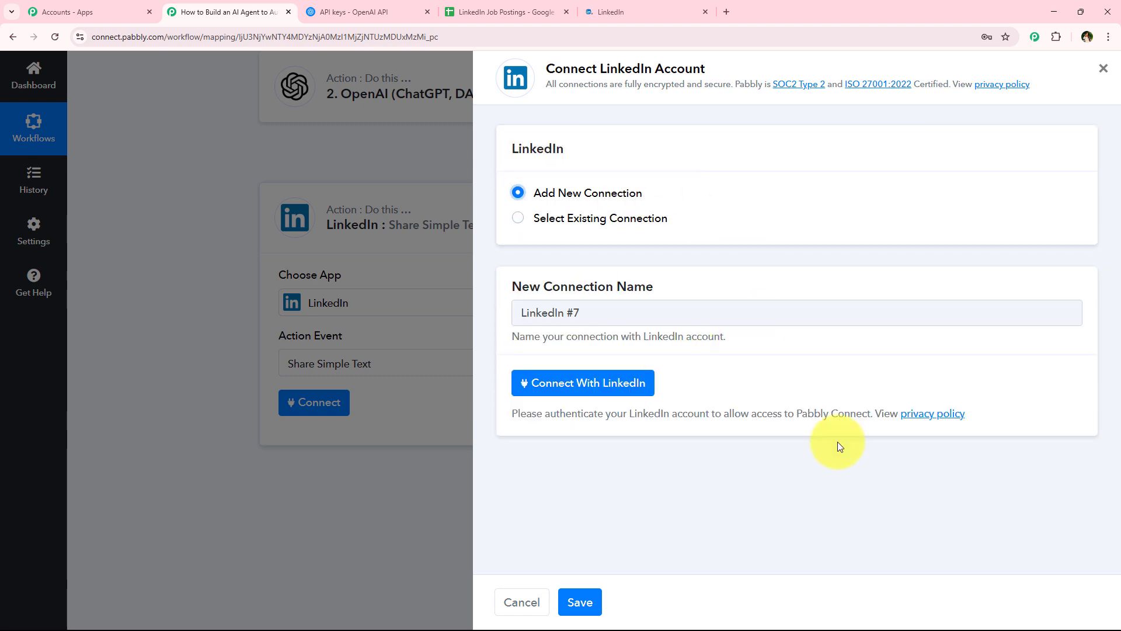
left_click(590, 387)
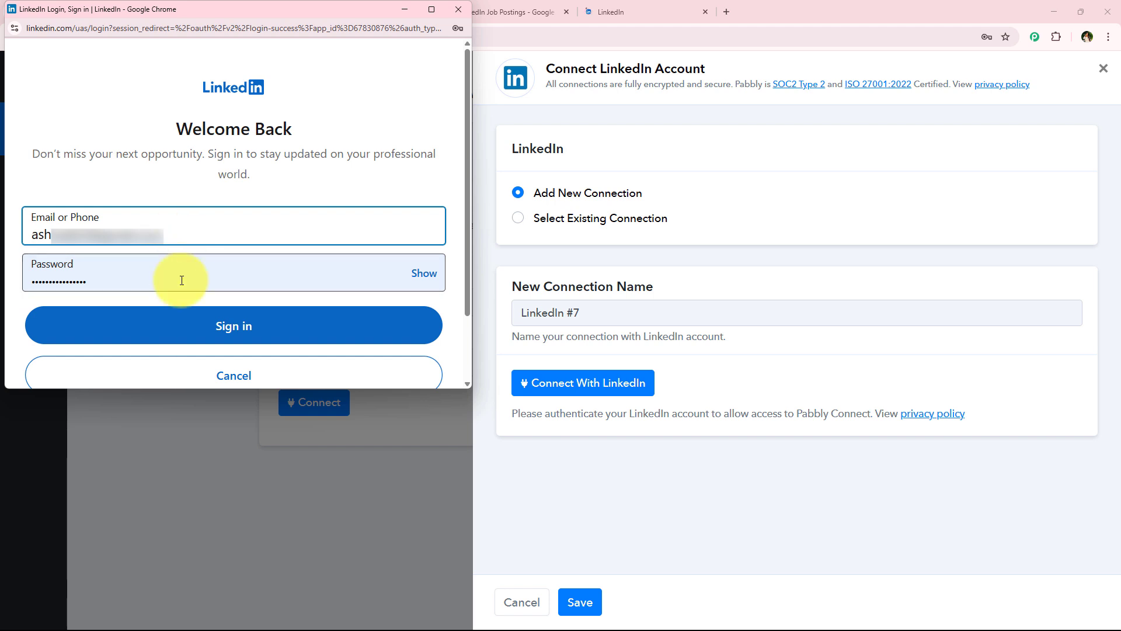
left_click_drag(175, 388, 173, 506)
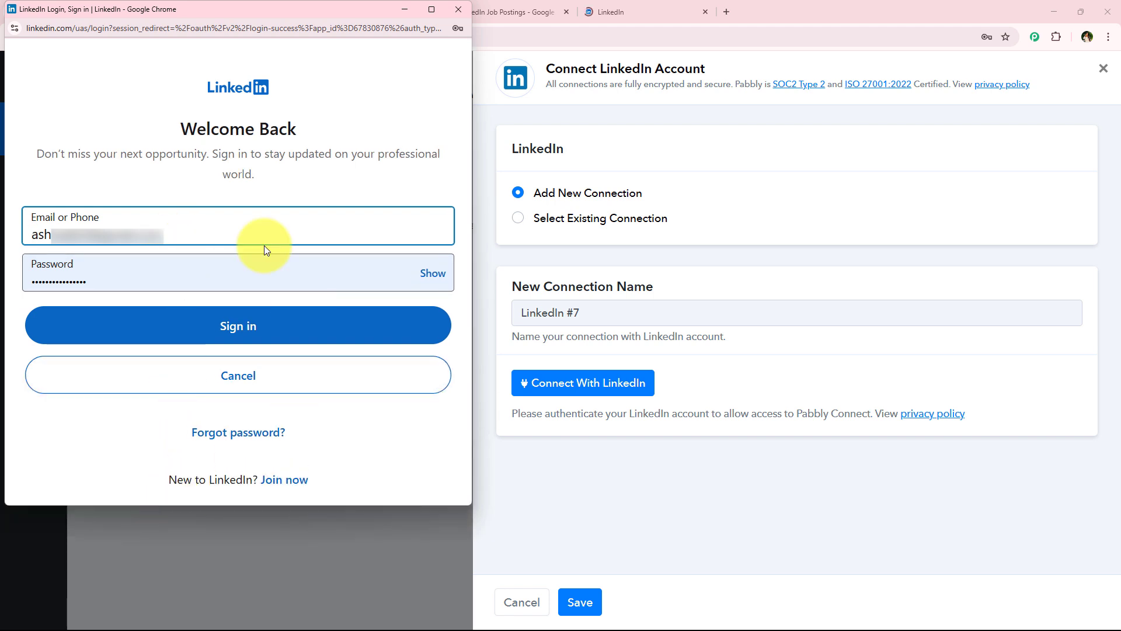
left_click(211, 332)
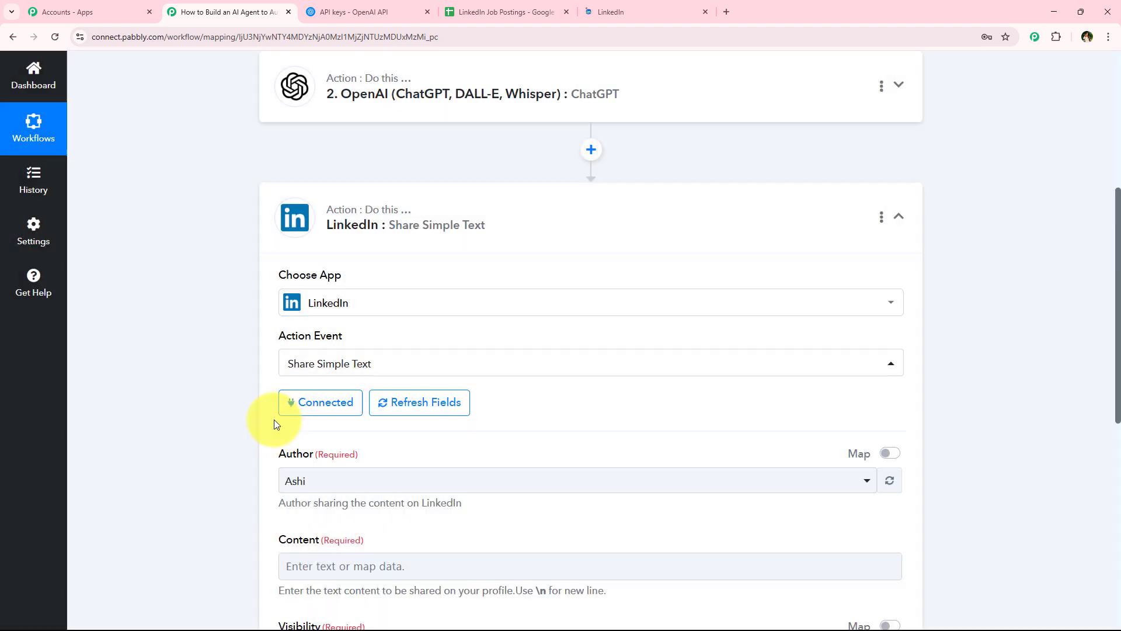
Step: Set the post author to the connected user's own LinkedIn profile
scroll(184, 409, "down", 2)
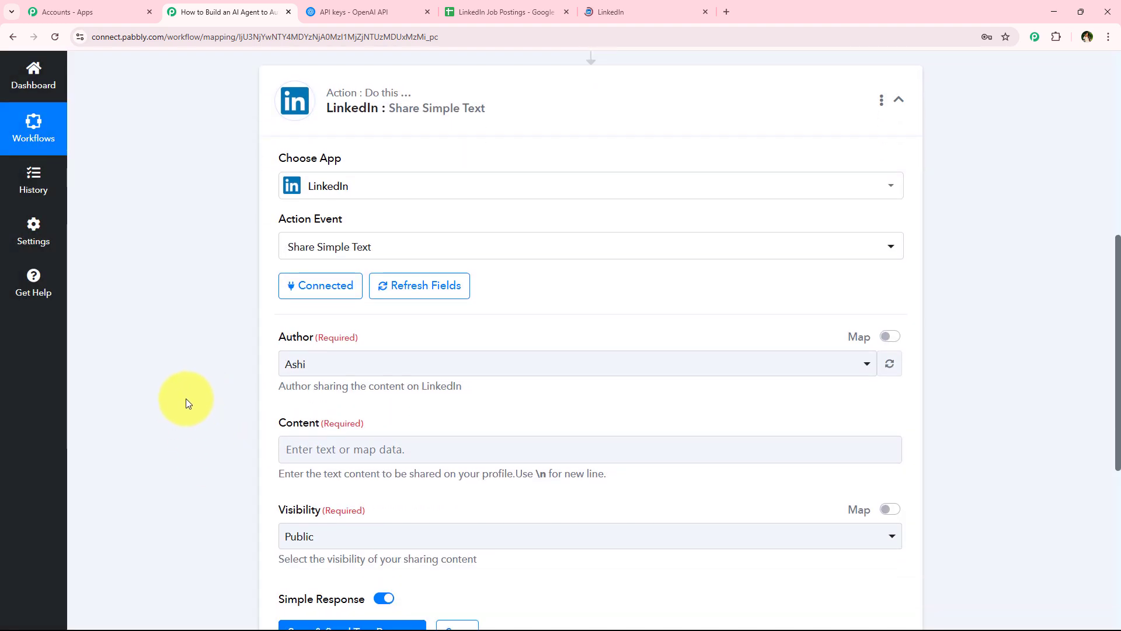
scroll(186, 398, "down", 1)
left_click(289, 305)
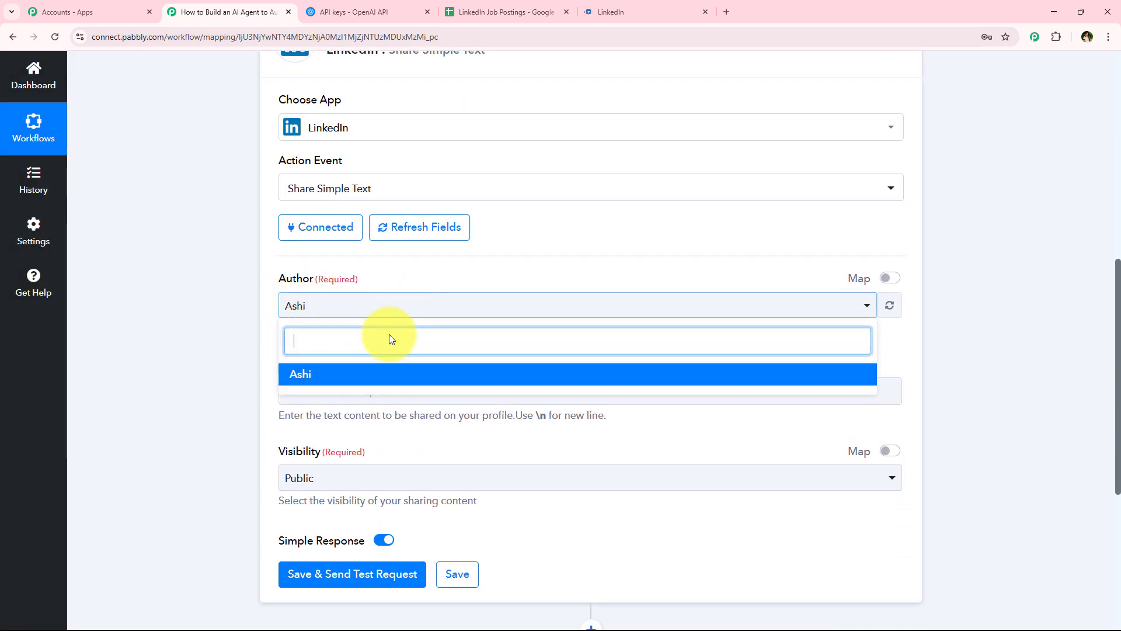
left_click(321, 373)
Step: Map the ChatGPT step's Choices 0 Message Content into the post Content field
scroll(252, 316, "down", 1)
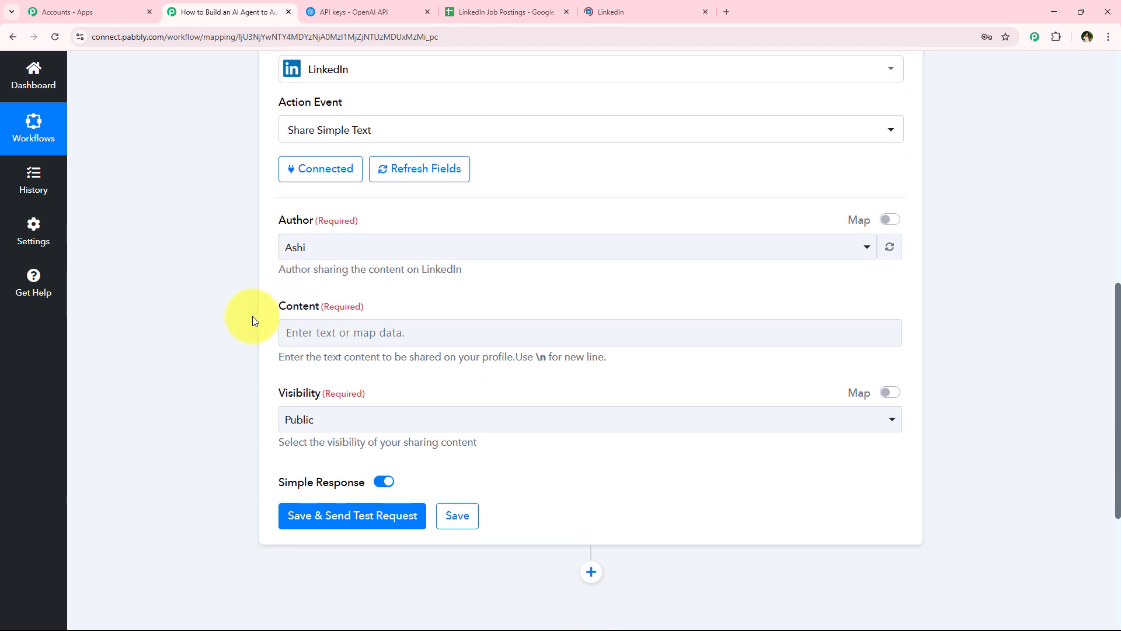
scroll(252, 316, "down", 1)
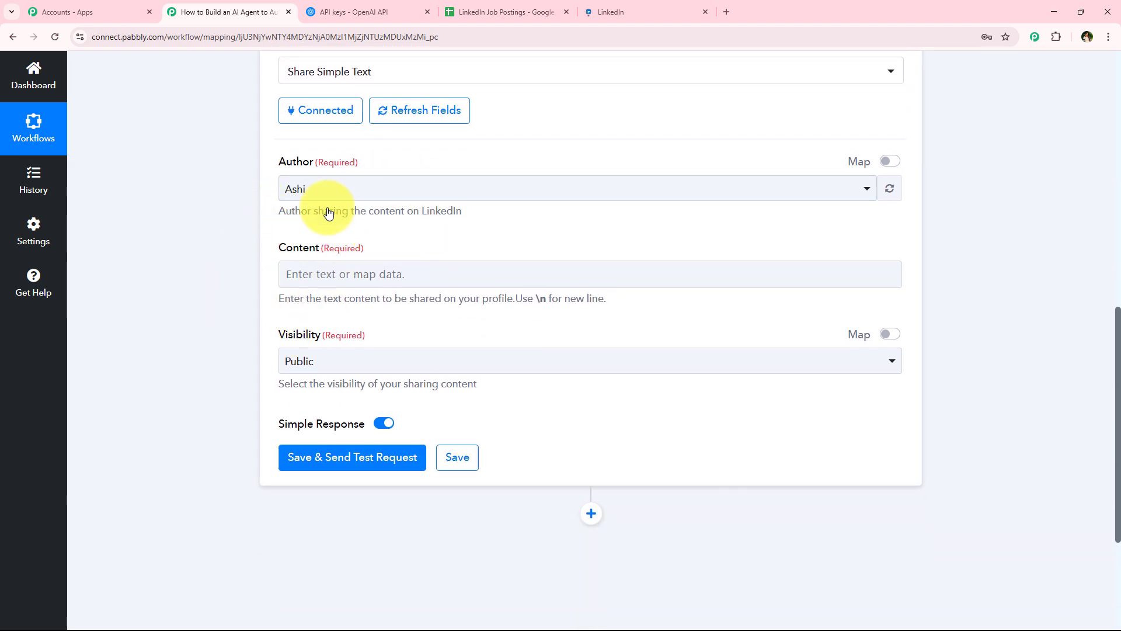
left_click(322, 278)
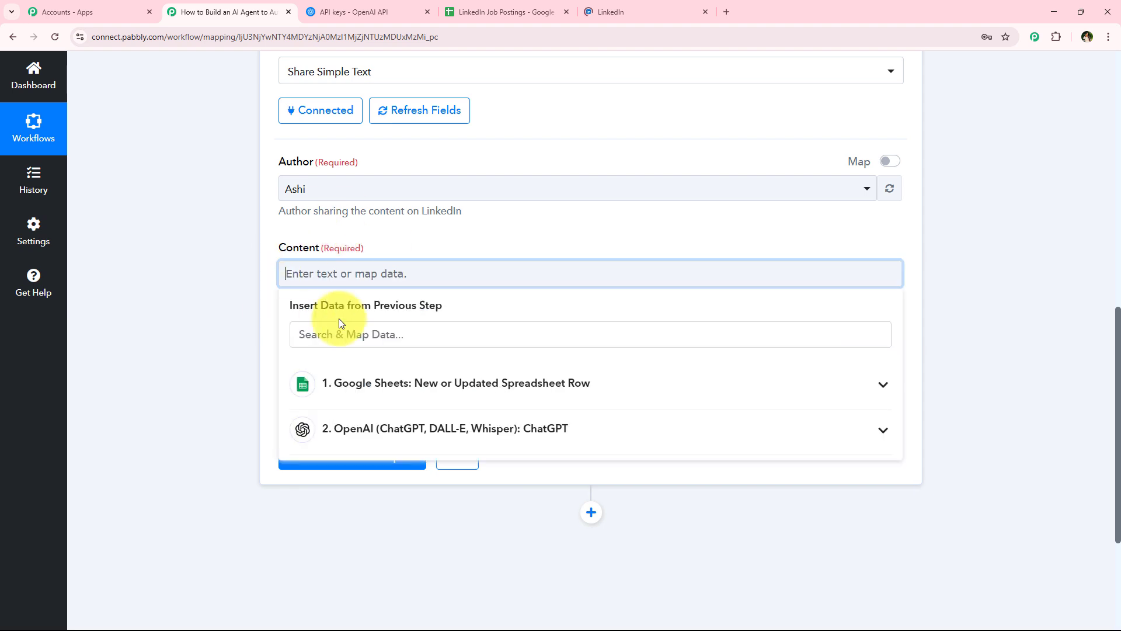
scroll(253, 387, "down", 1)
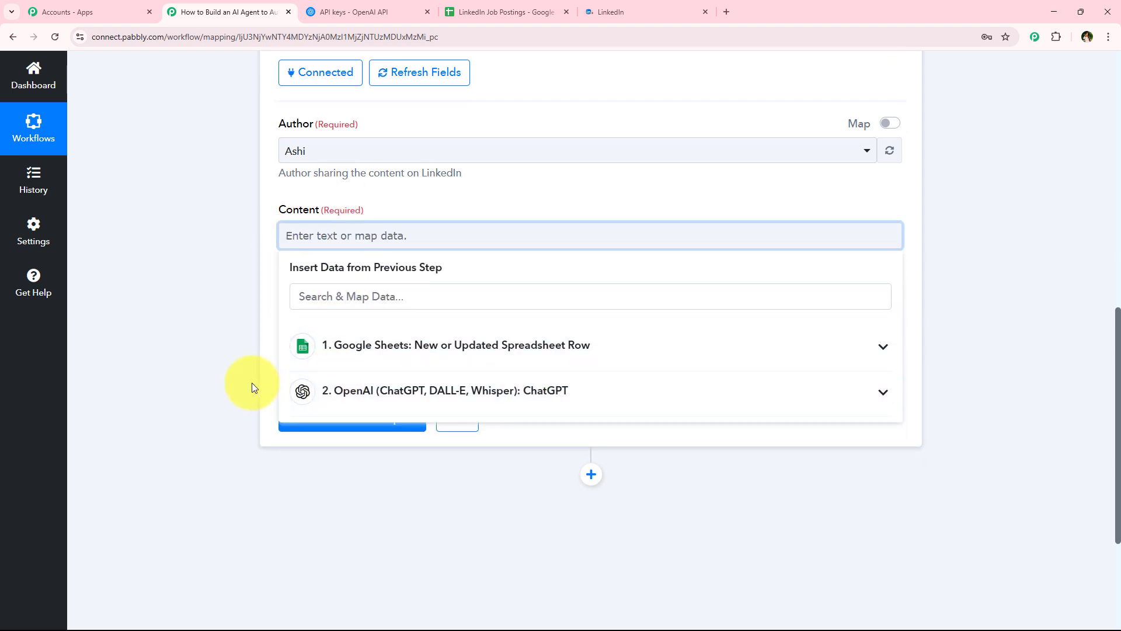
scroll(252, 387, "down", 1)
left_click(379, 312)
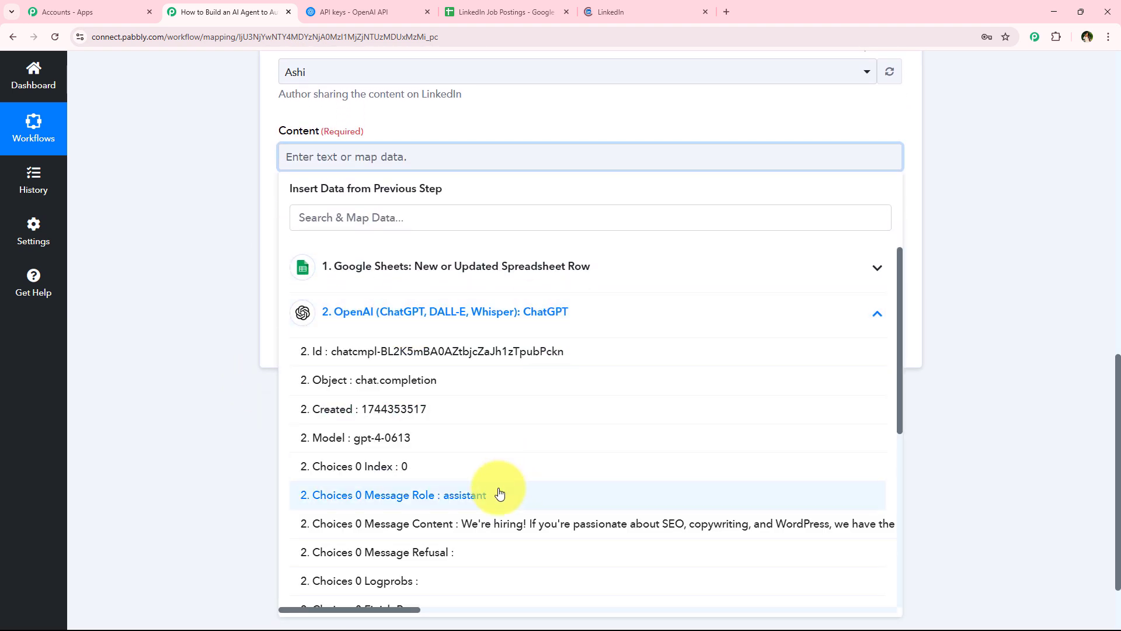
left_click(393, 526)
Step: Set the post visibility to Public, then save the LinkedIn action and send a test request
left_click(211, 365)
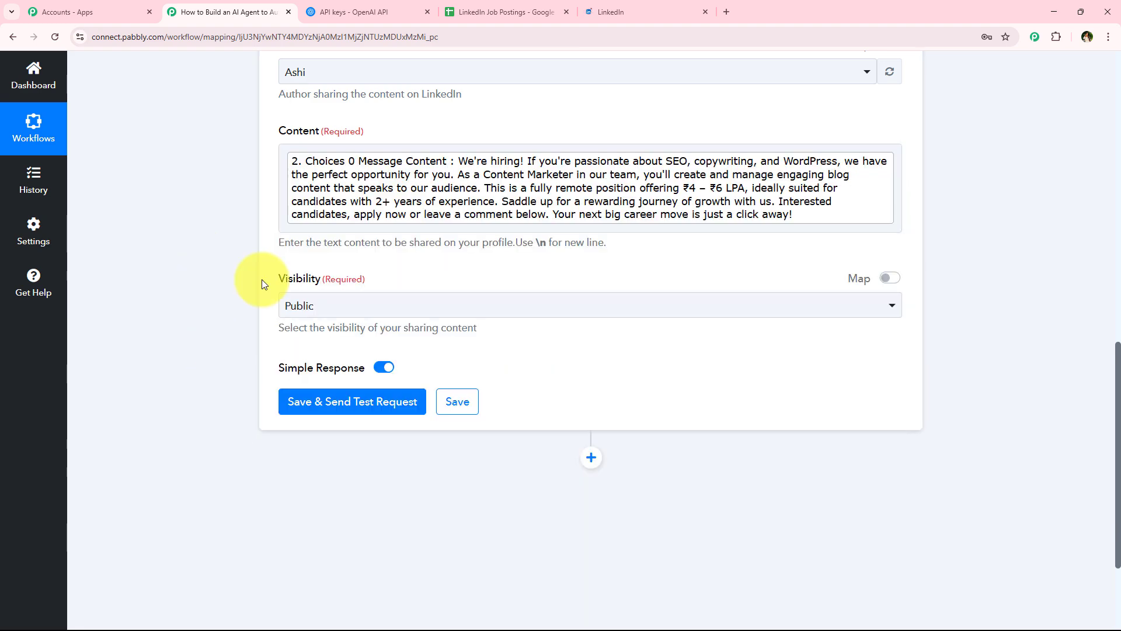
double_click(304, 279)
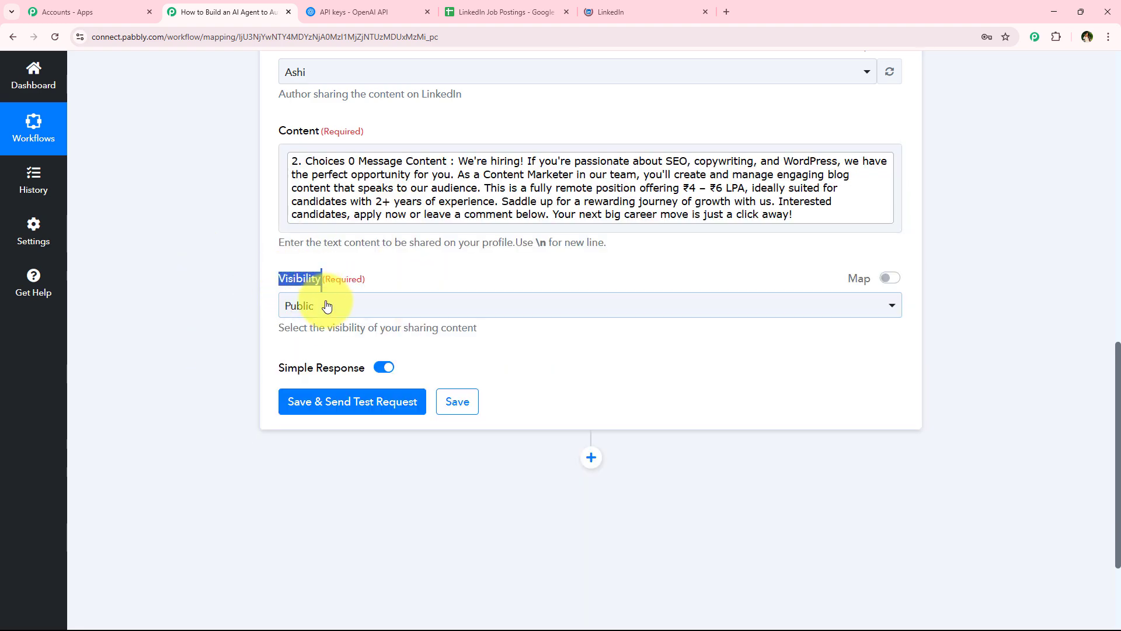
left_click(324, 306)
left_click(321, 376)
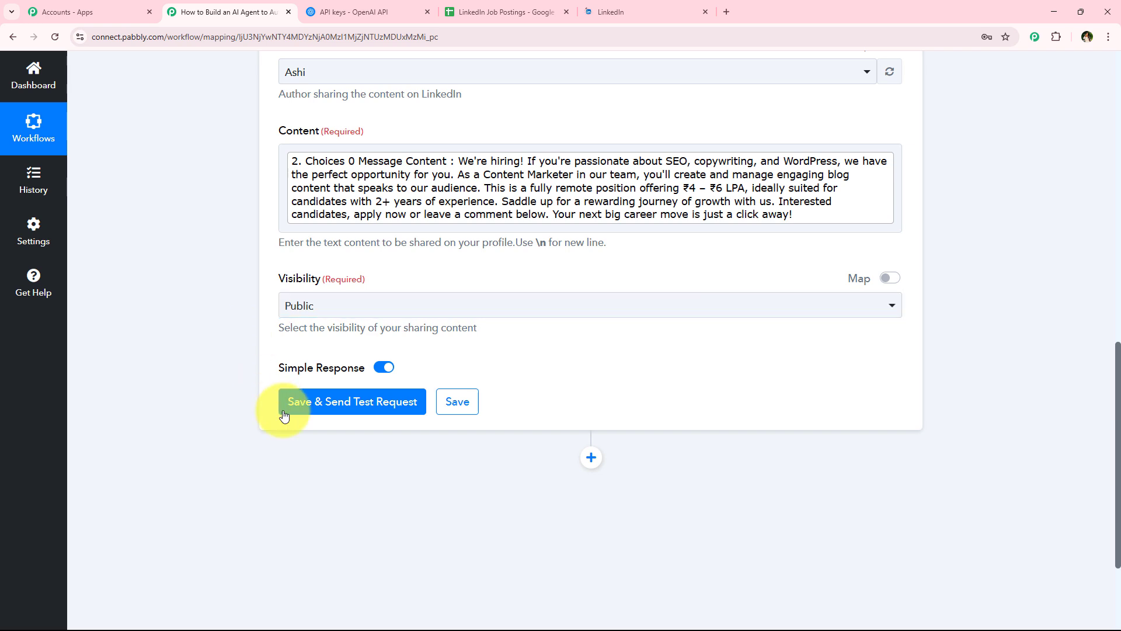
left_click(300, 403)
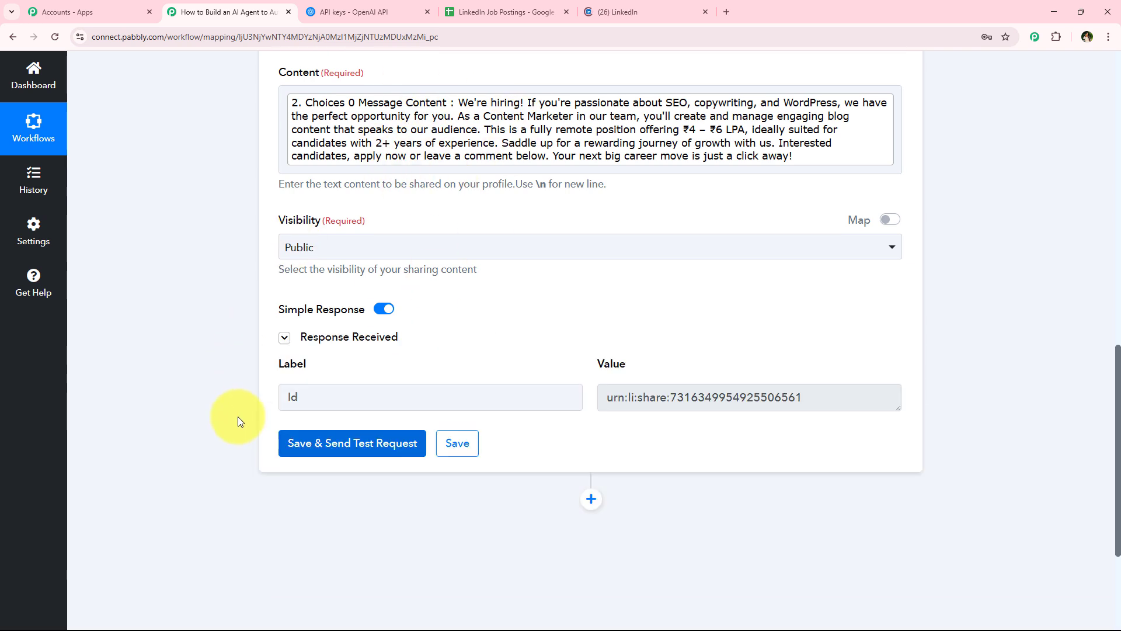
left_click(772, 389)
Step: Collapse the LinkedIn action step in the workflow
middle_click(187, 513)
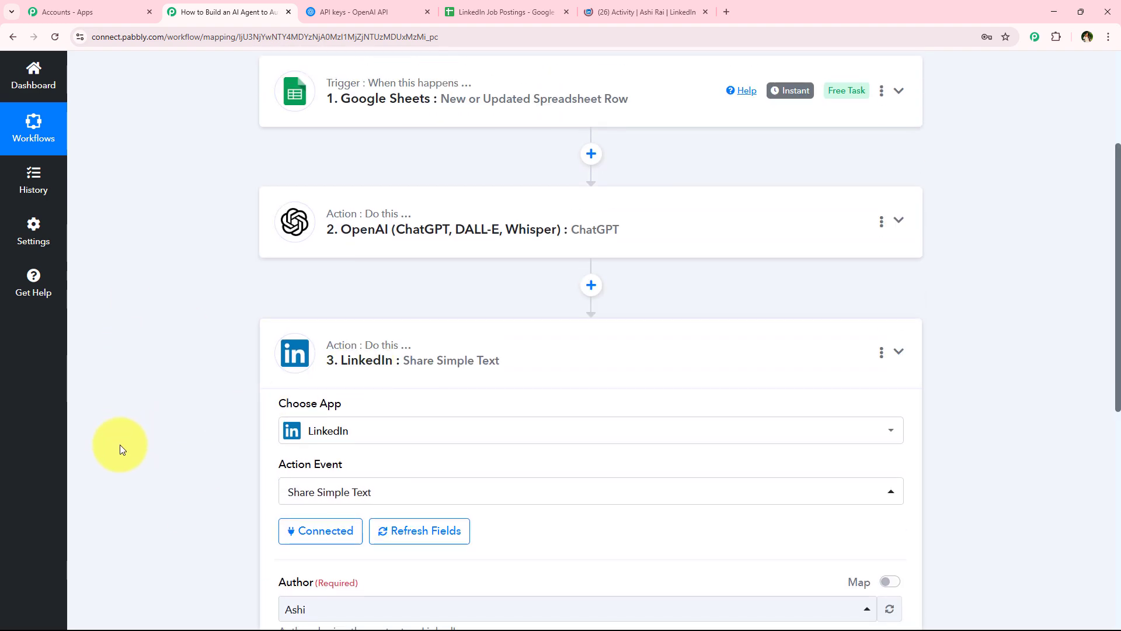
left_click(200, 388)
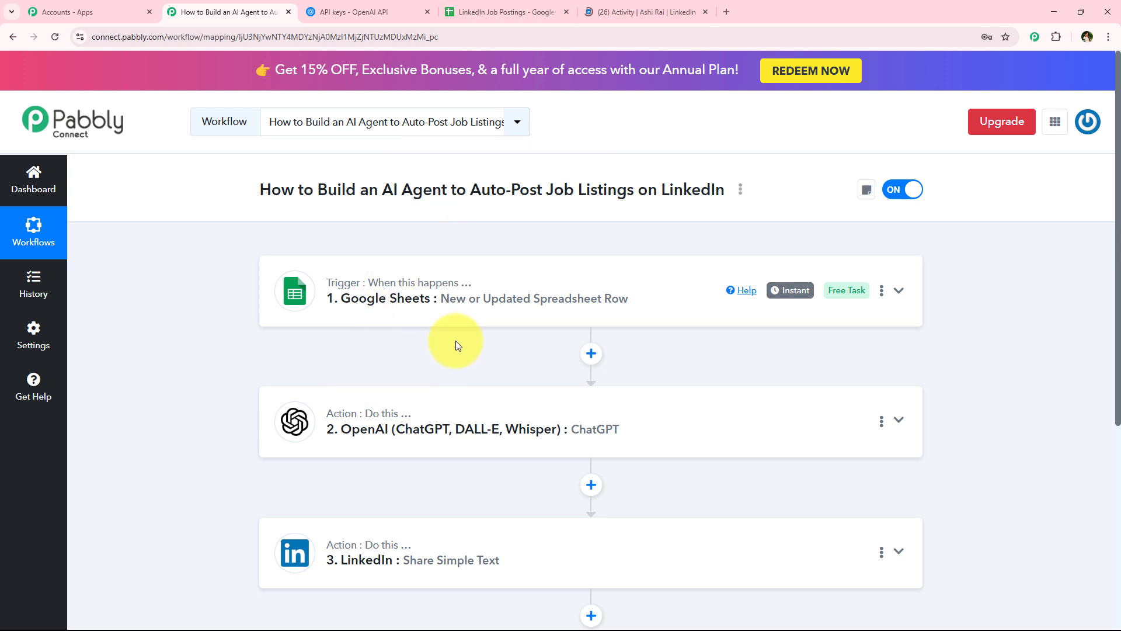
Step: Expand and read the newest post on the LinkedIn activity page
left_click(578, 9)
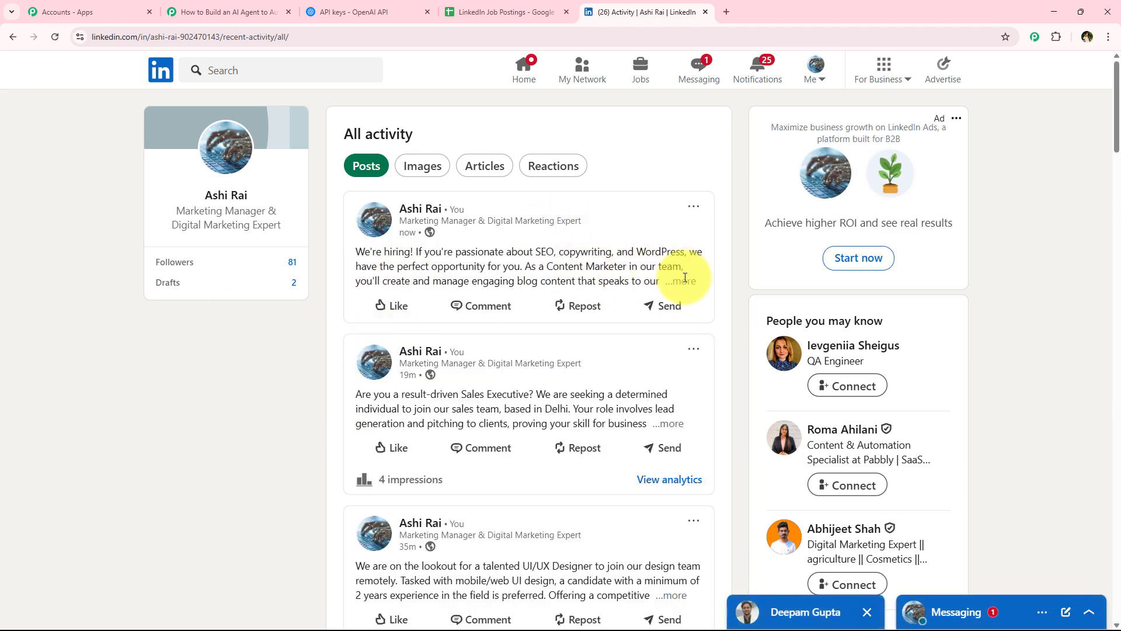
left_click(680, 280)
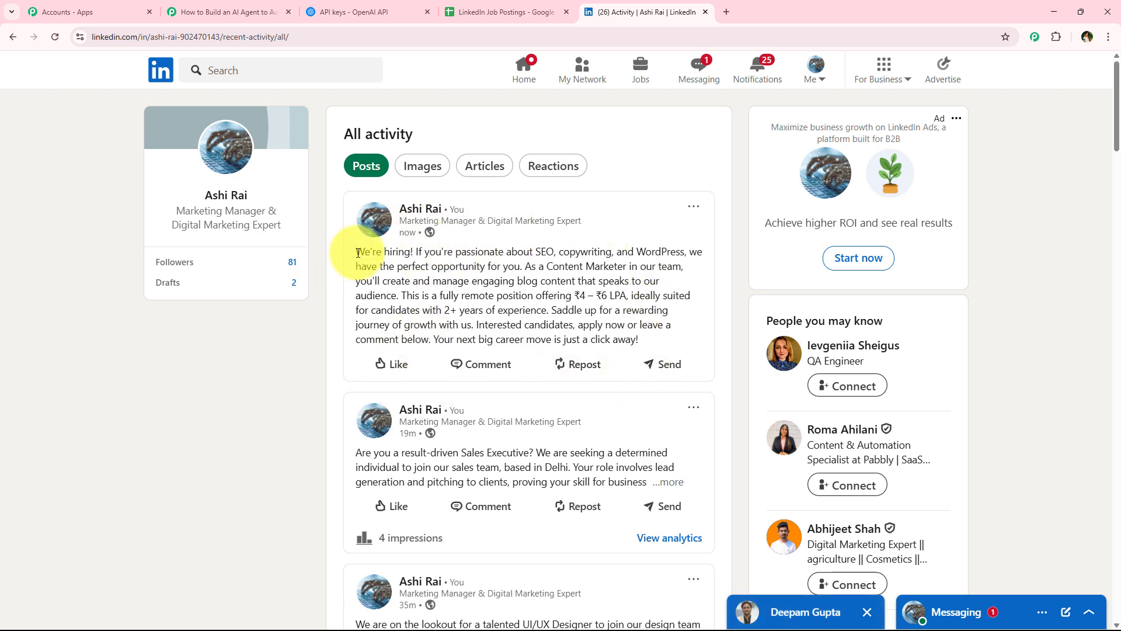
left_click_drag(355, 251, 646, 339)
left_click(646, 339)
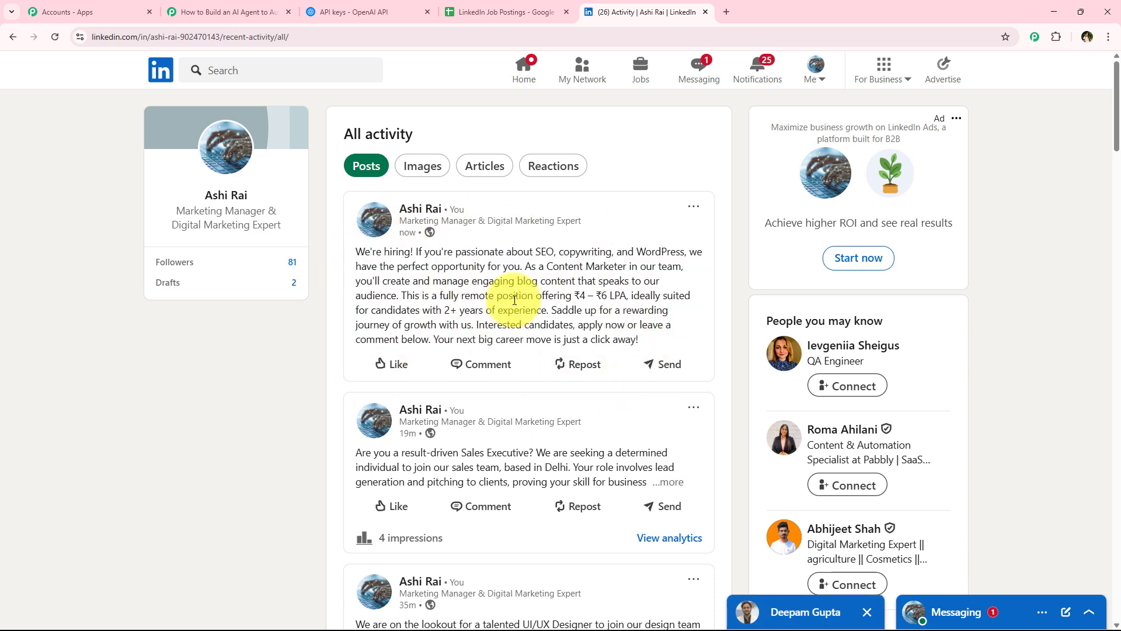
Step: Compare the job postings spreadsheet rows with the finished three-step workflow across tabs
left_click(236, 12)
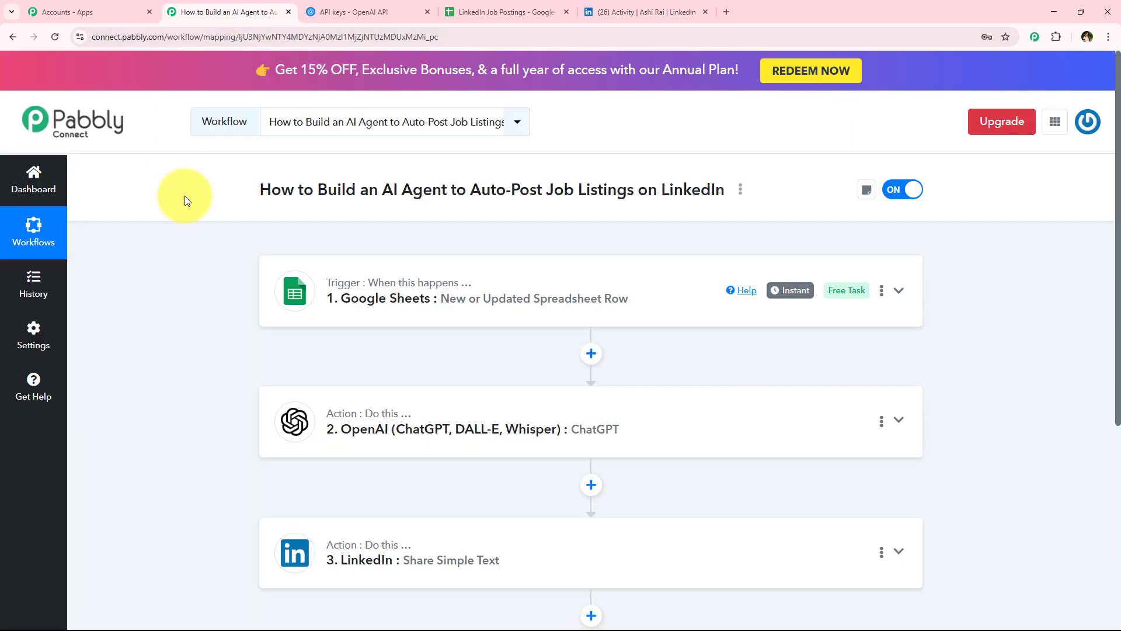
scroll(211, 394, "down", 1)
scroll(212, 394, "up", 1)
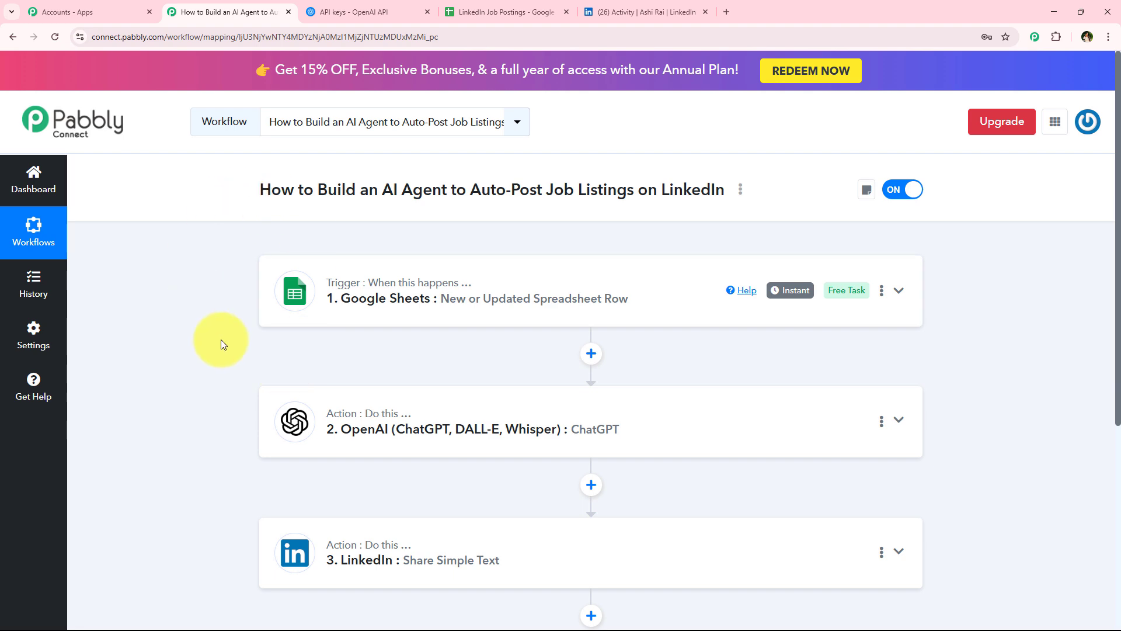
left_click(489, 3)
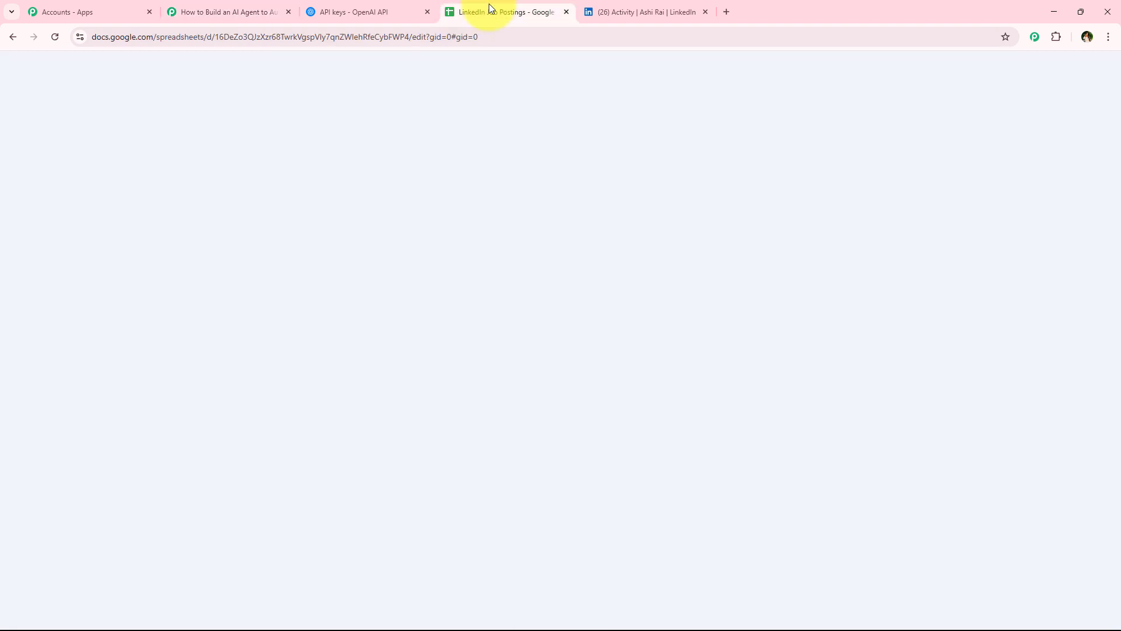
left_click_drag(114, 278, 1019, 276)
left_click(270, 332)
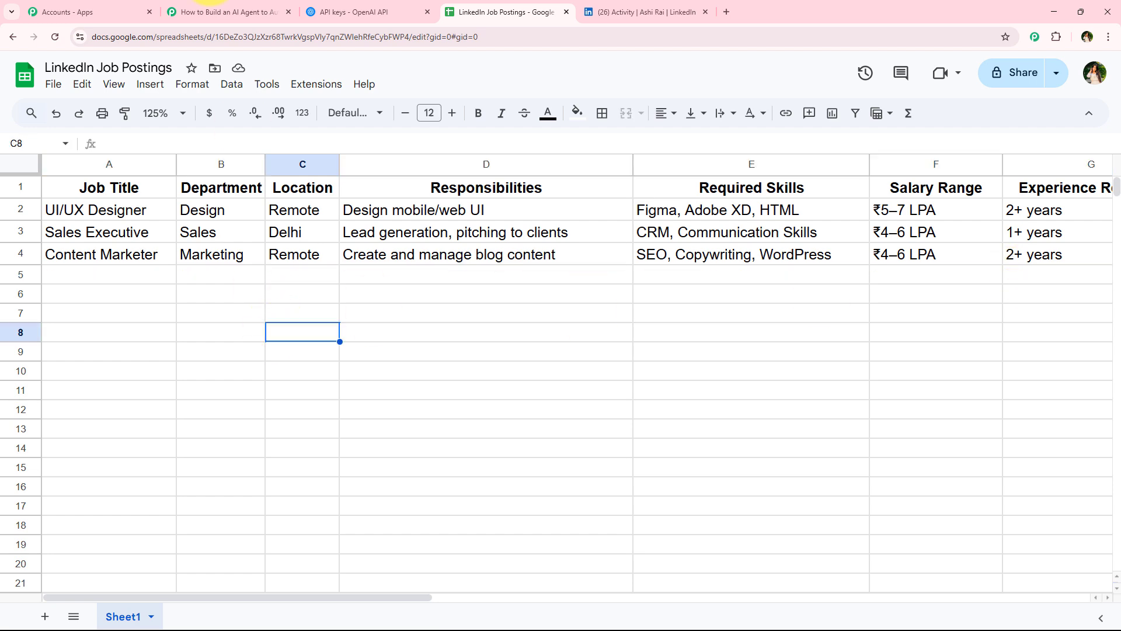
left_click(192, 11)
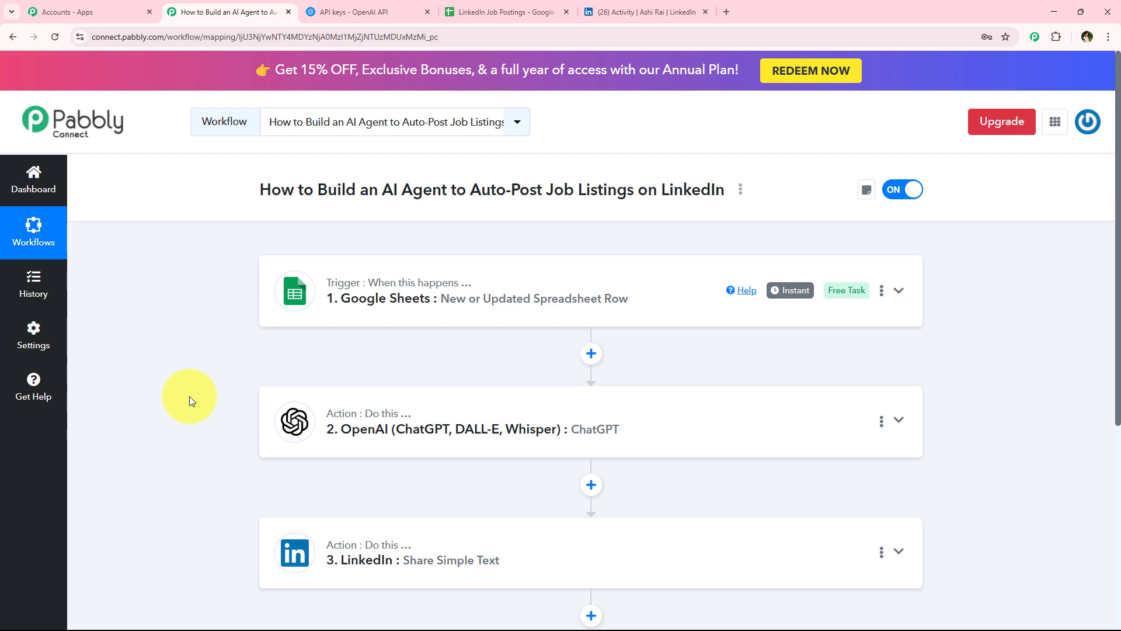
left_click(503, 12)
left_click_drag(77, 273, 1008, 275)
left_click(127, 449)
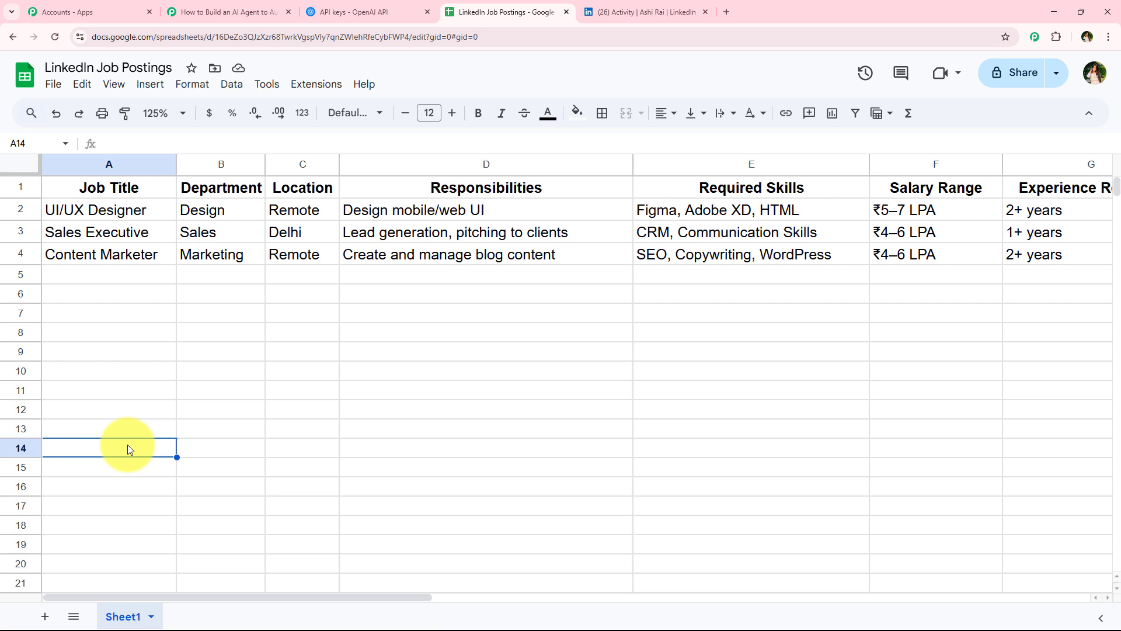
left_click(193, 12)
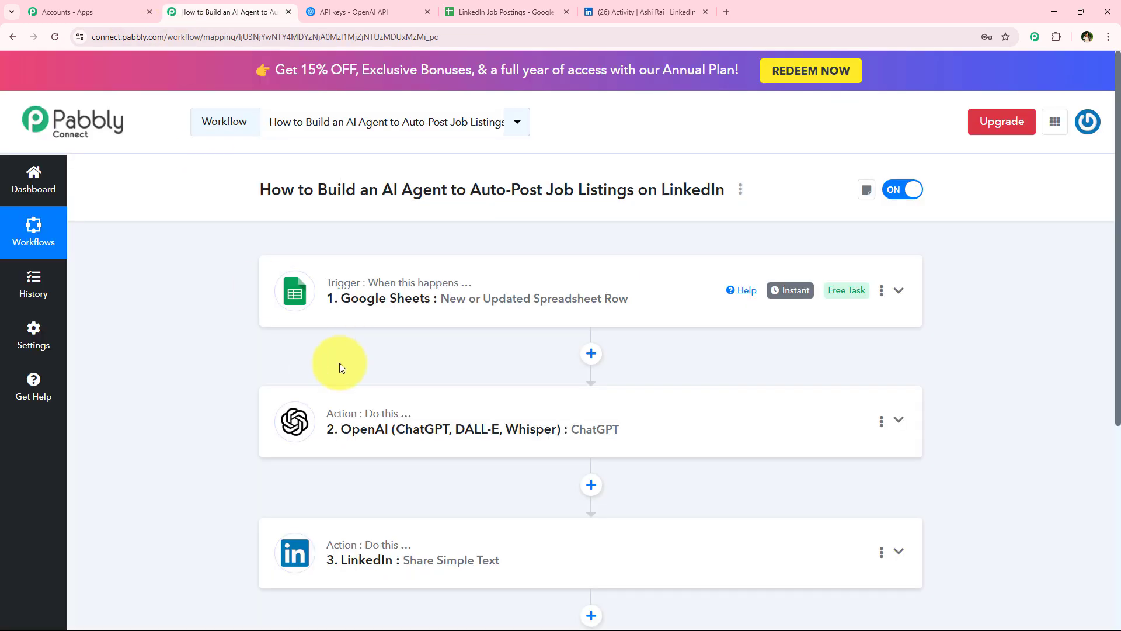